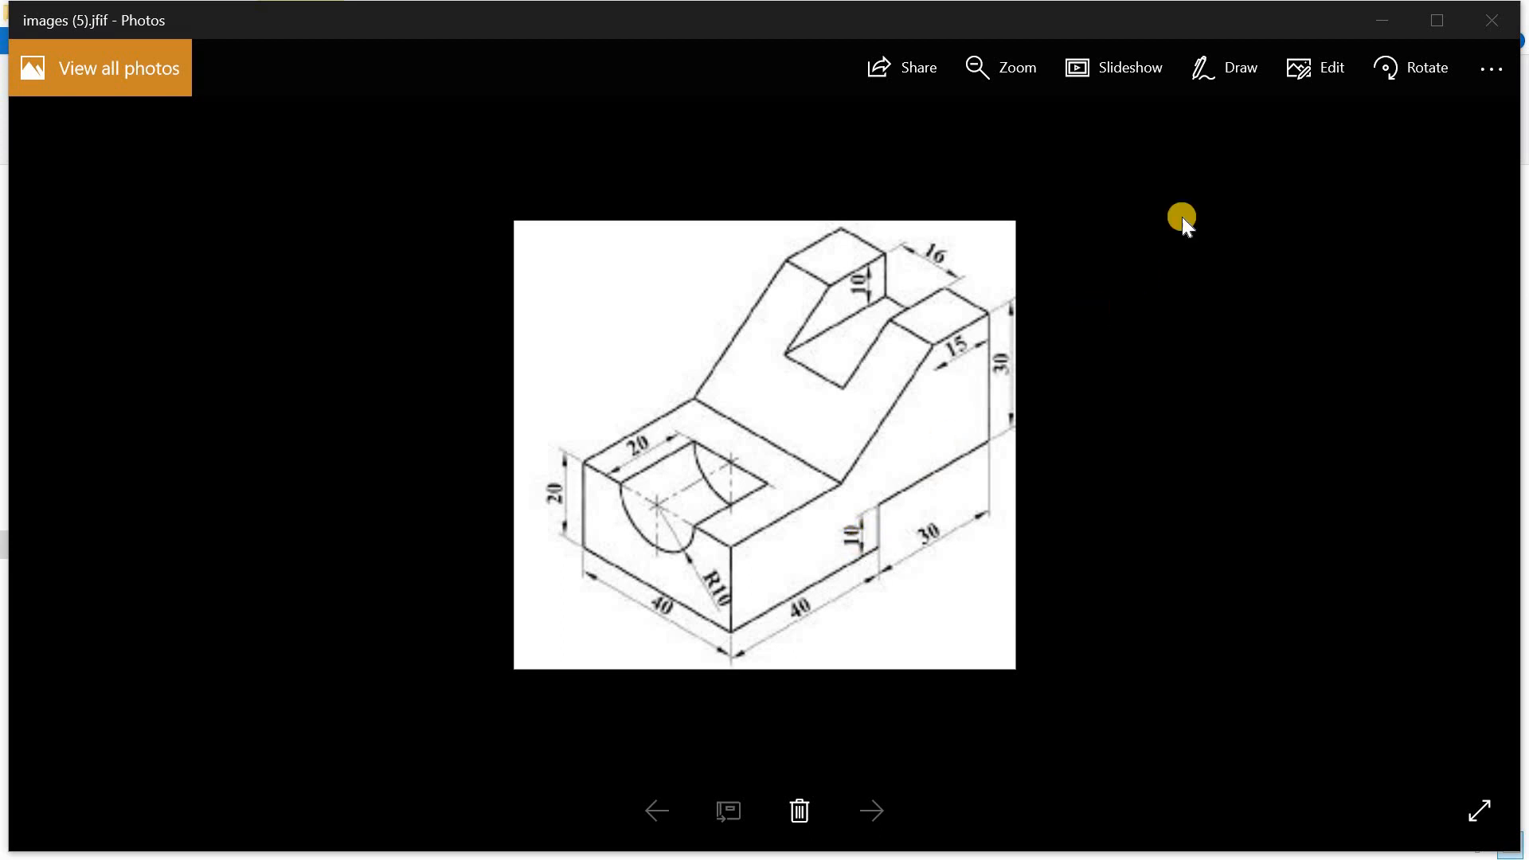
# Step: Switch from the reference drawing to Onshape and create a new document with the default name Untitled document
pyautogui.click(1402, 19)
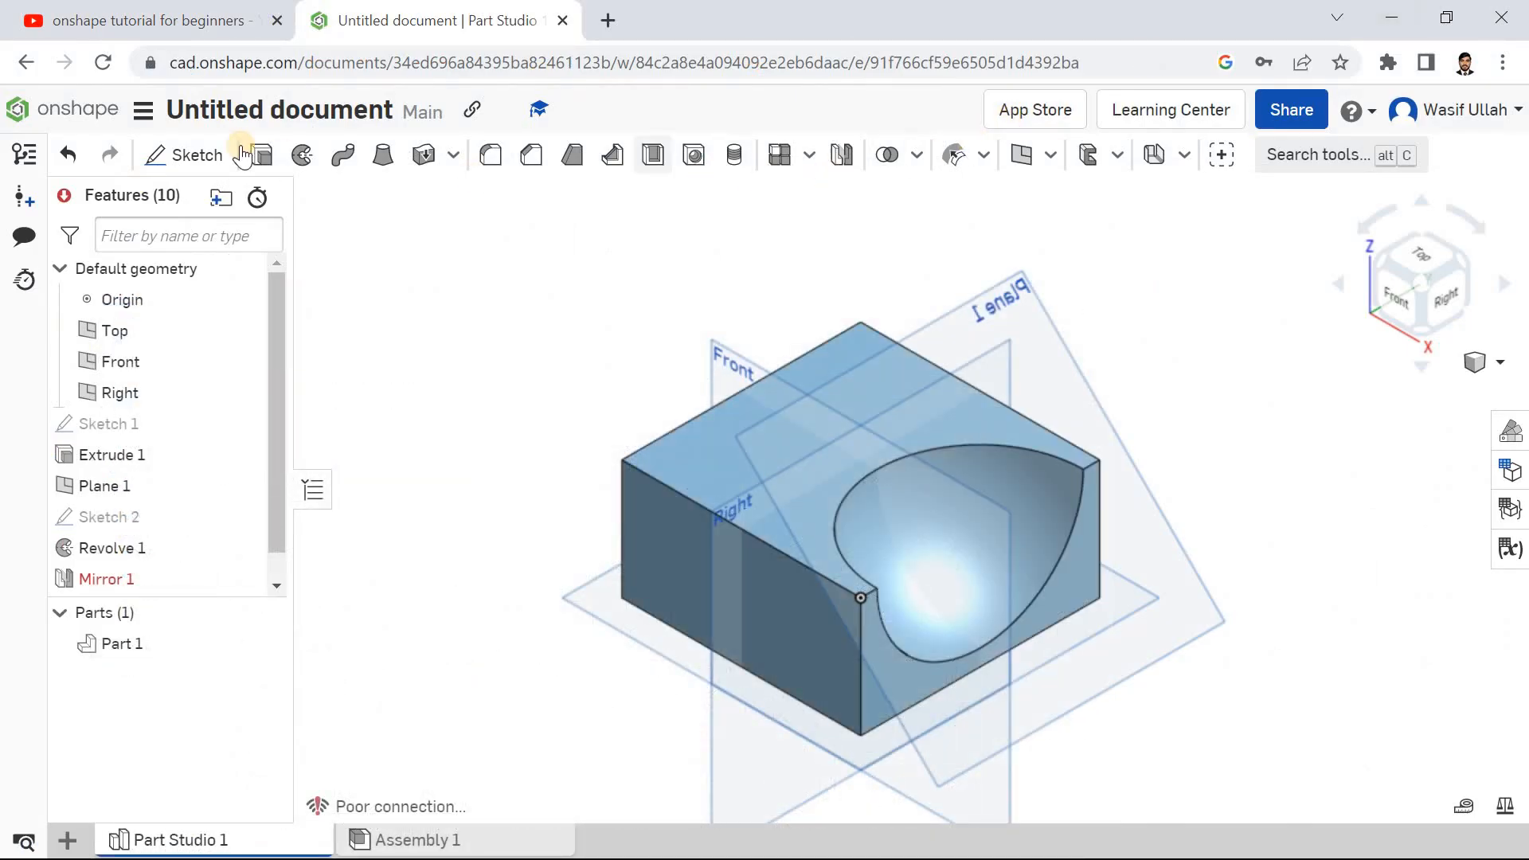
pyautogui.click(105, 113)
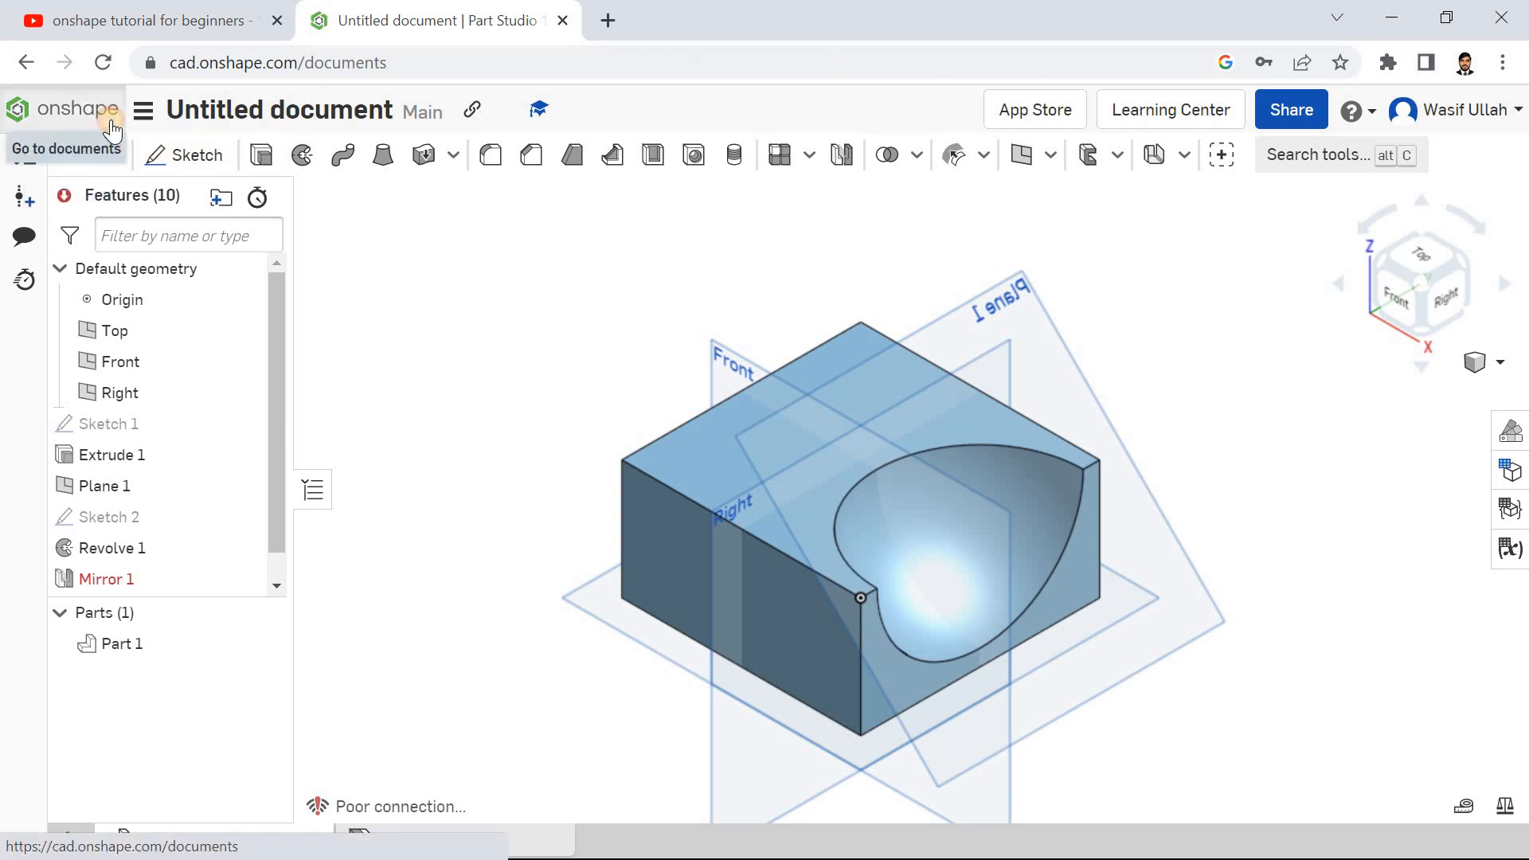
pyautogui.click(128, 166)
pyautogui.click(134, 201)
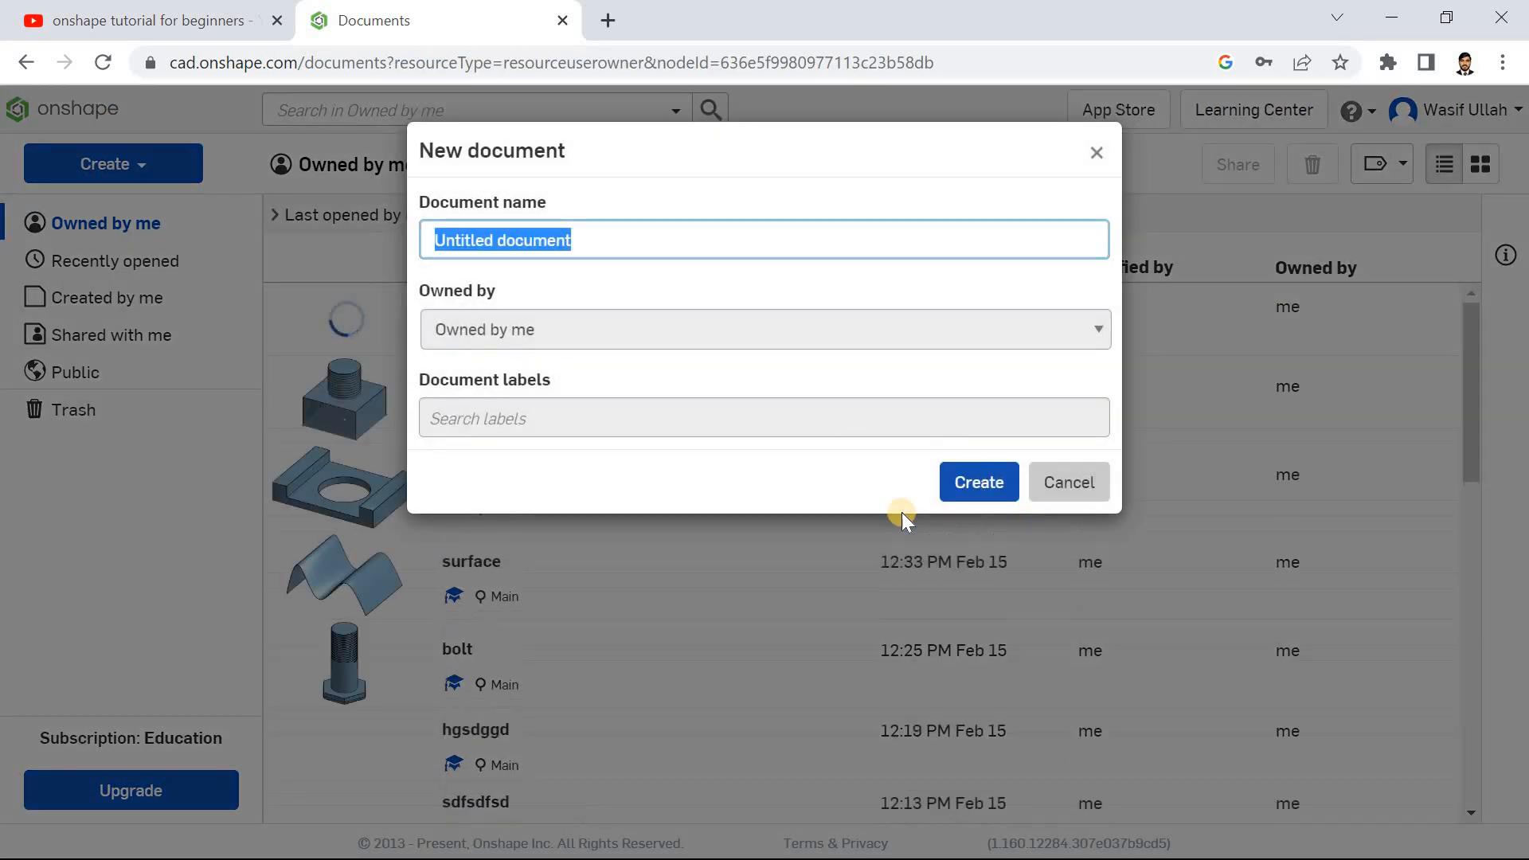
pyautogui.click(979, 483)
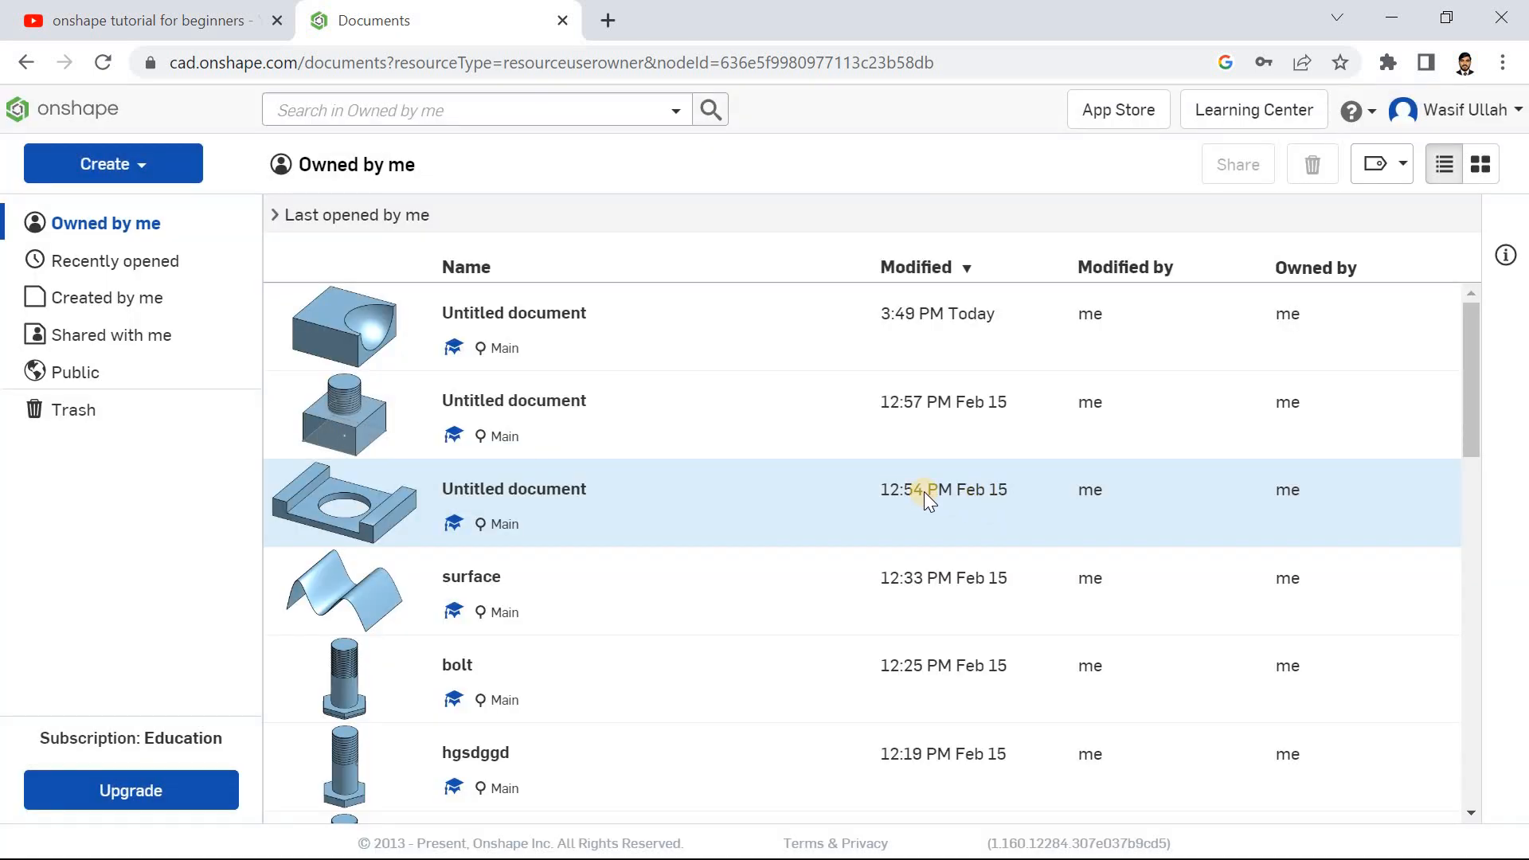
pyautogui.doubleClick(925, 493)
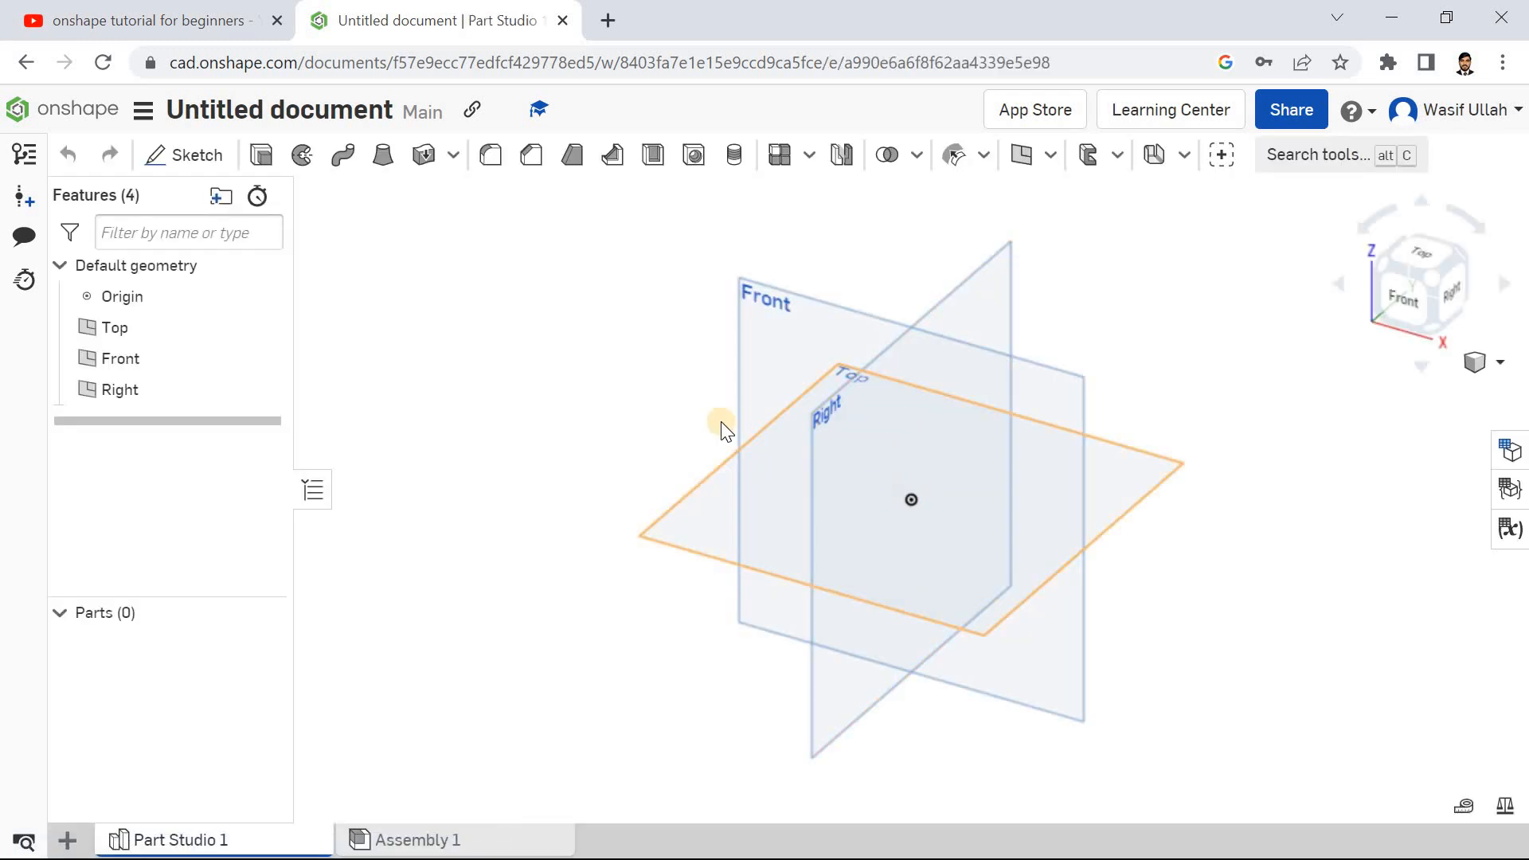
# Step: Sketch a center point rectangle about 190 by 93 mm on the Top plane, centred on the origin, with the default planes hidden
pyautogui.click(186, 159)
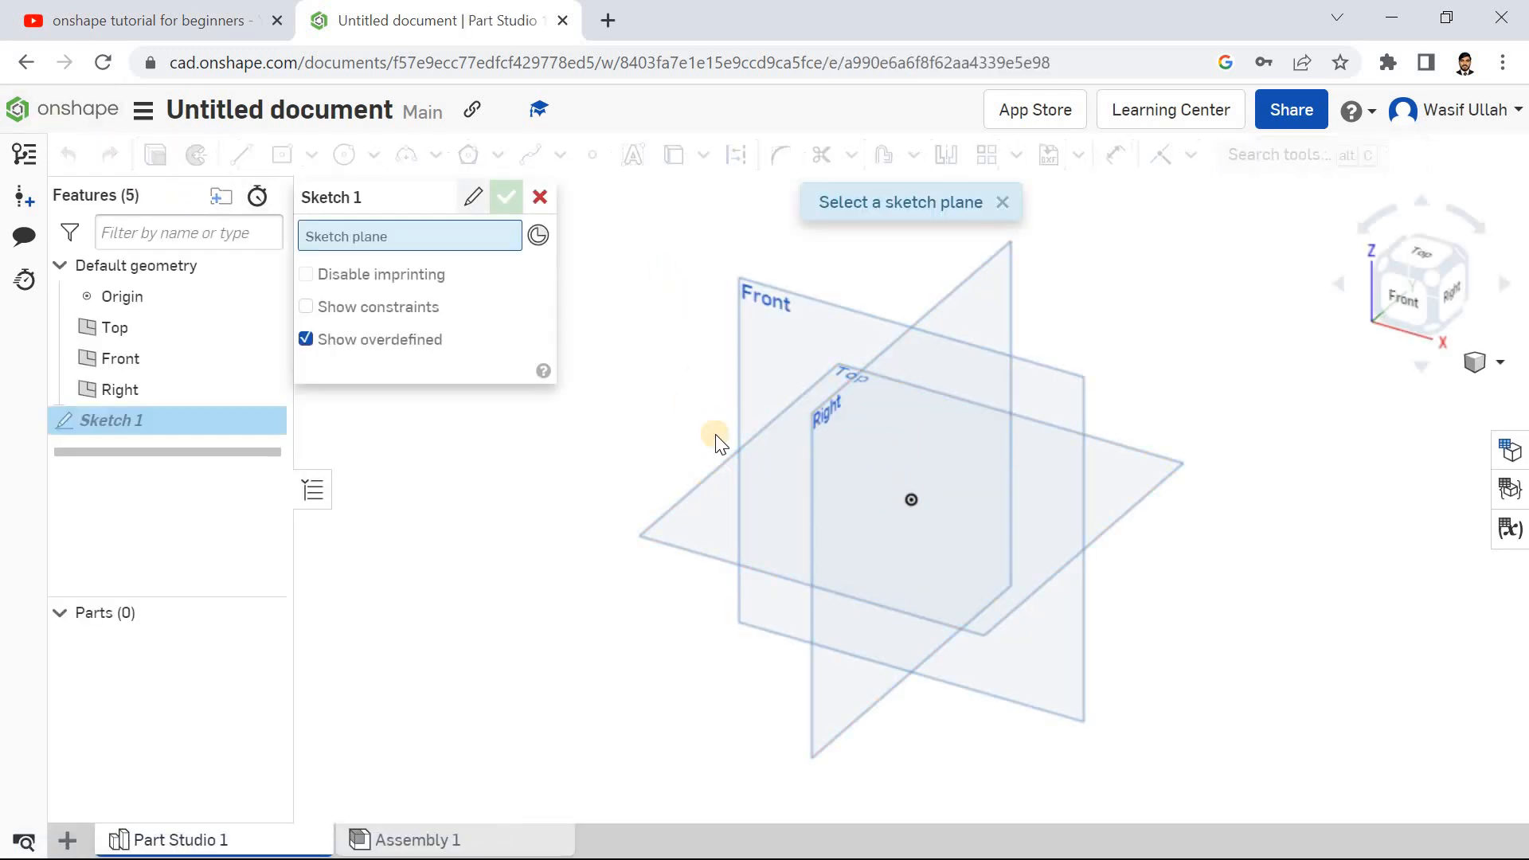
pyautogui.click(732, 542)
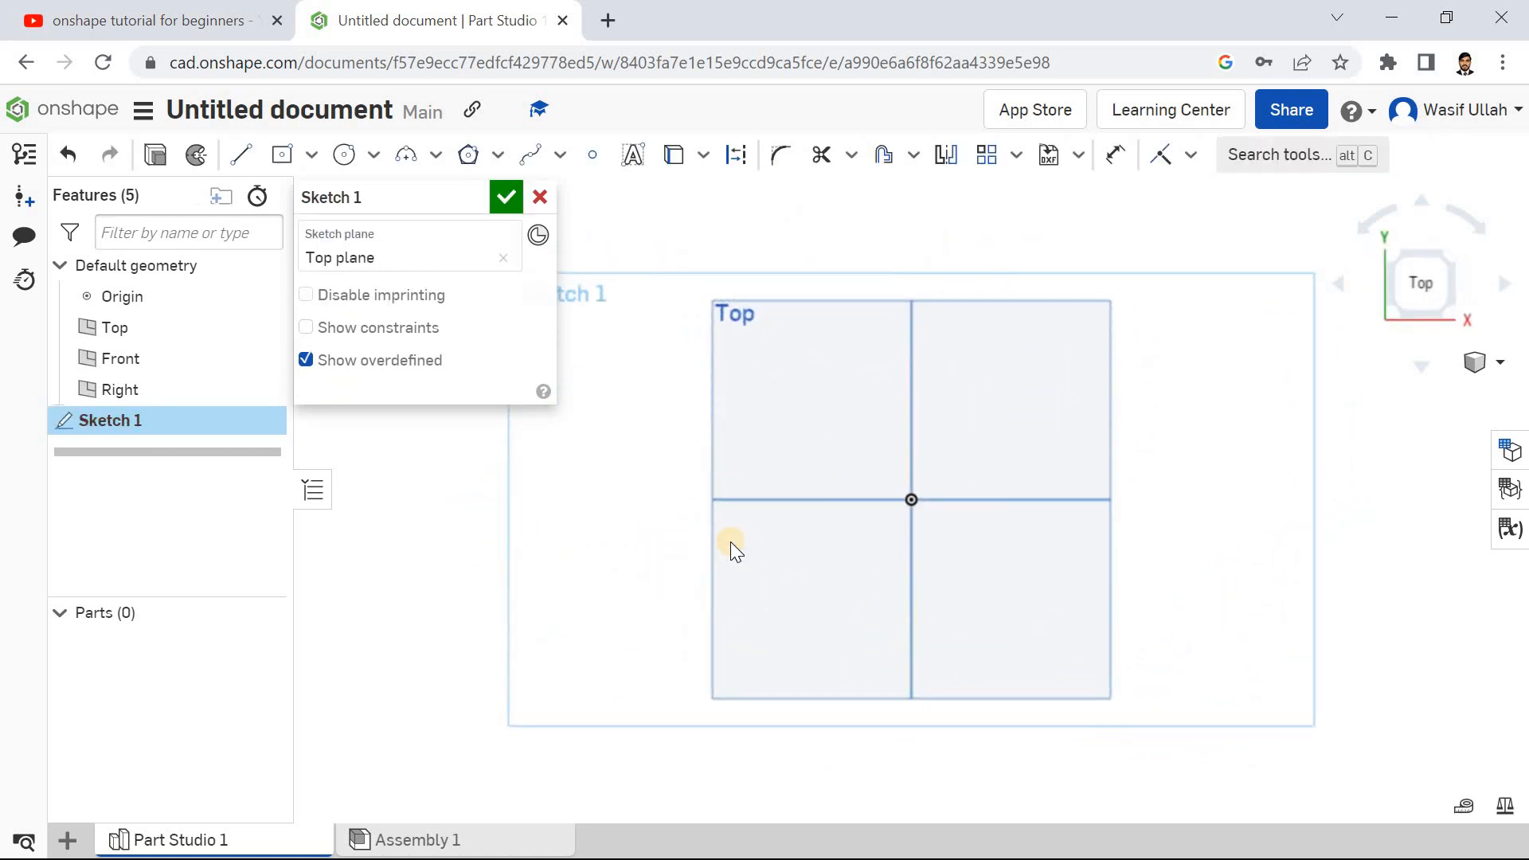
pyautogui.press('p')
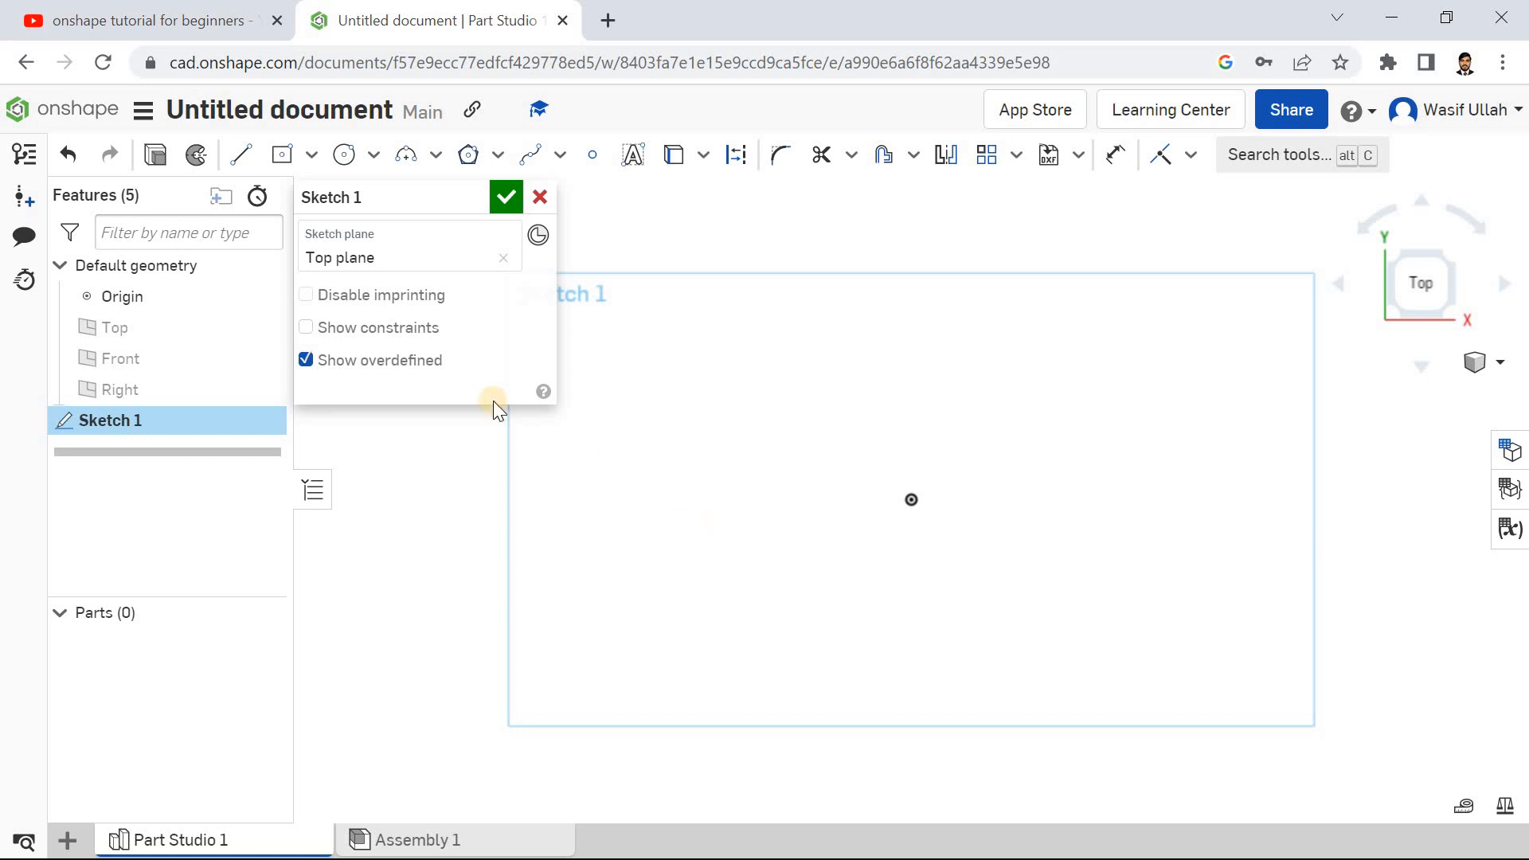
pyautogui.click(314, 162)
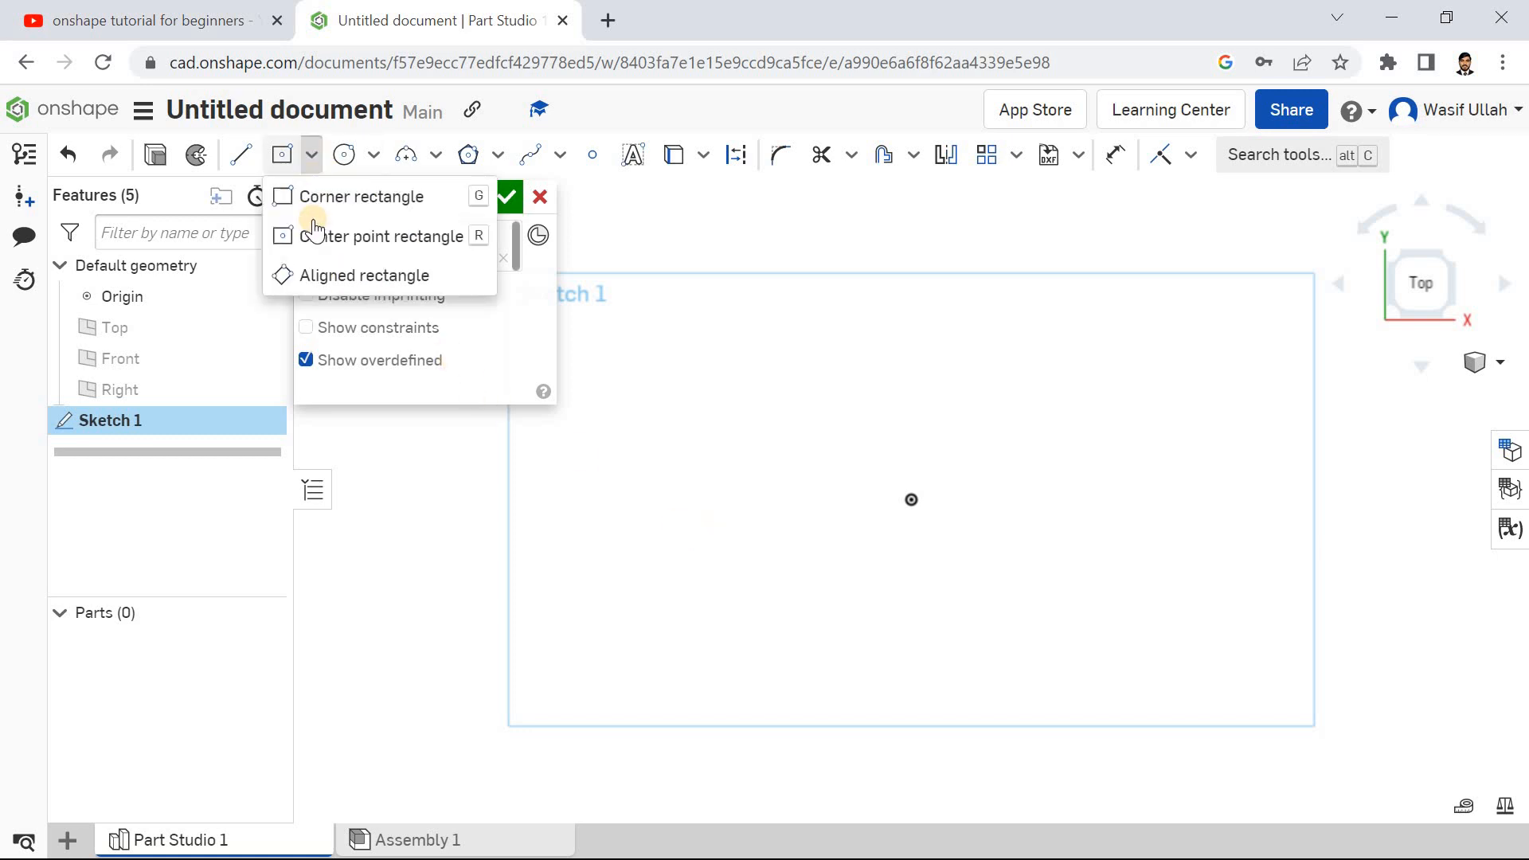
pyautogui.click(395, 238)
pyautogui.moveTo(915, 501); pyautogui.dragTo(660, 376)
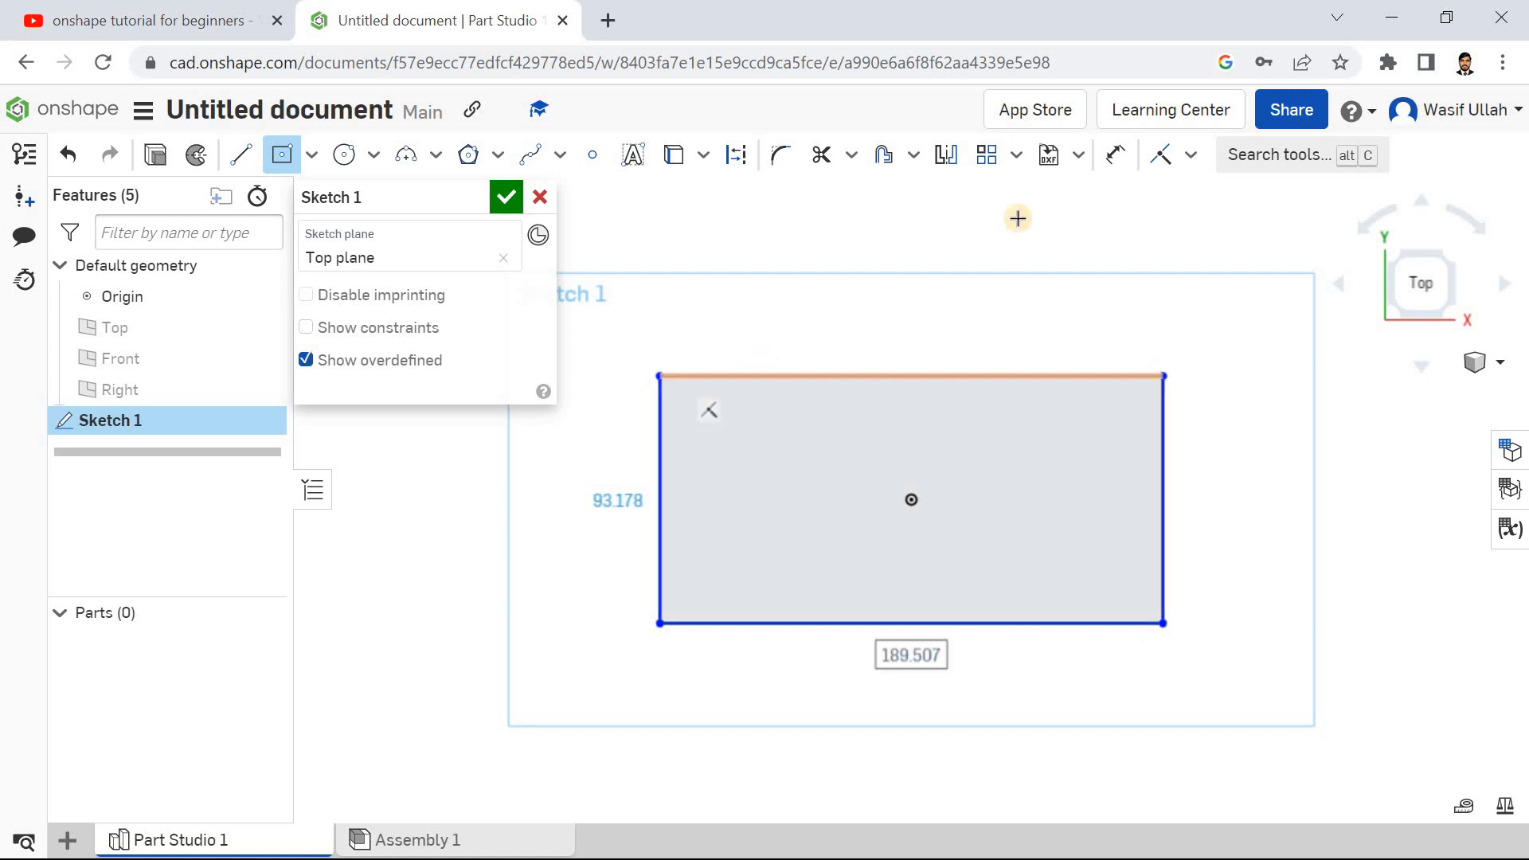
# Step: Dimension the rectangle 70 mm wide and 40 mm high and finish the sketch
pyautogui.click(1115, 154)
pyautogui.click(940, 368)
pyautogui.click(940, 366)
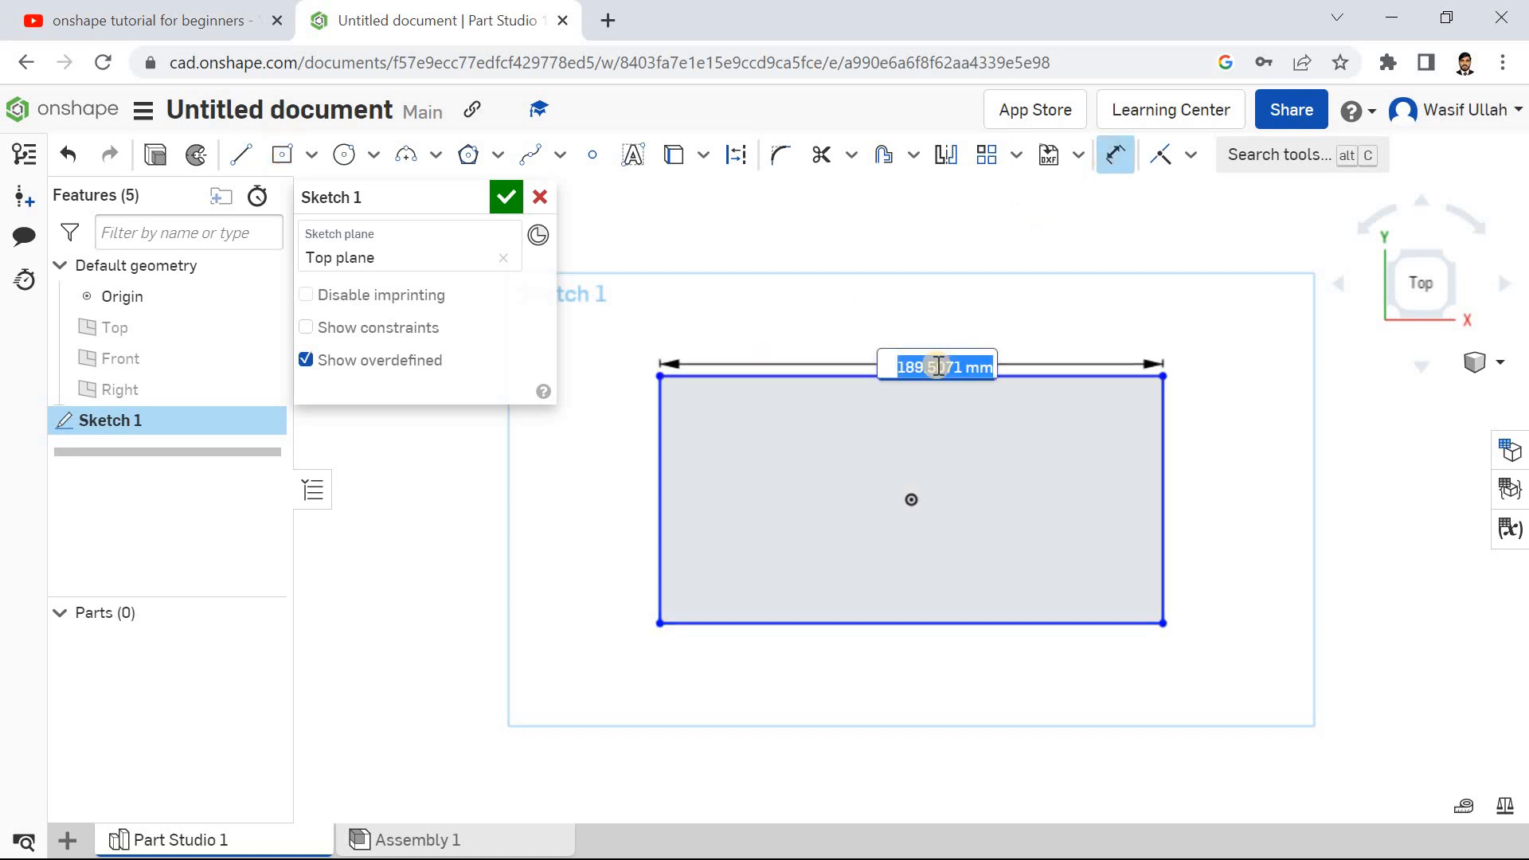
pyautogui.write('70')
pyautogui.press('Return')
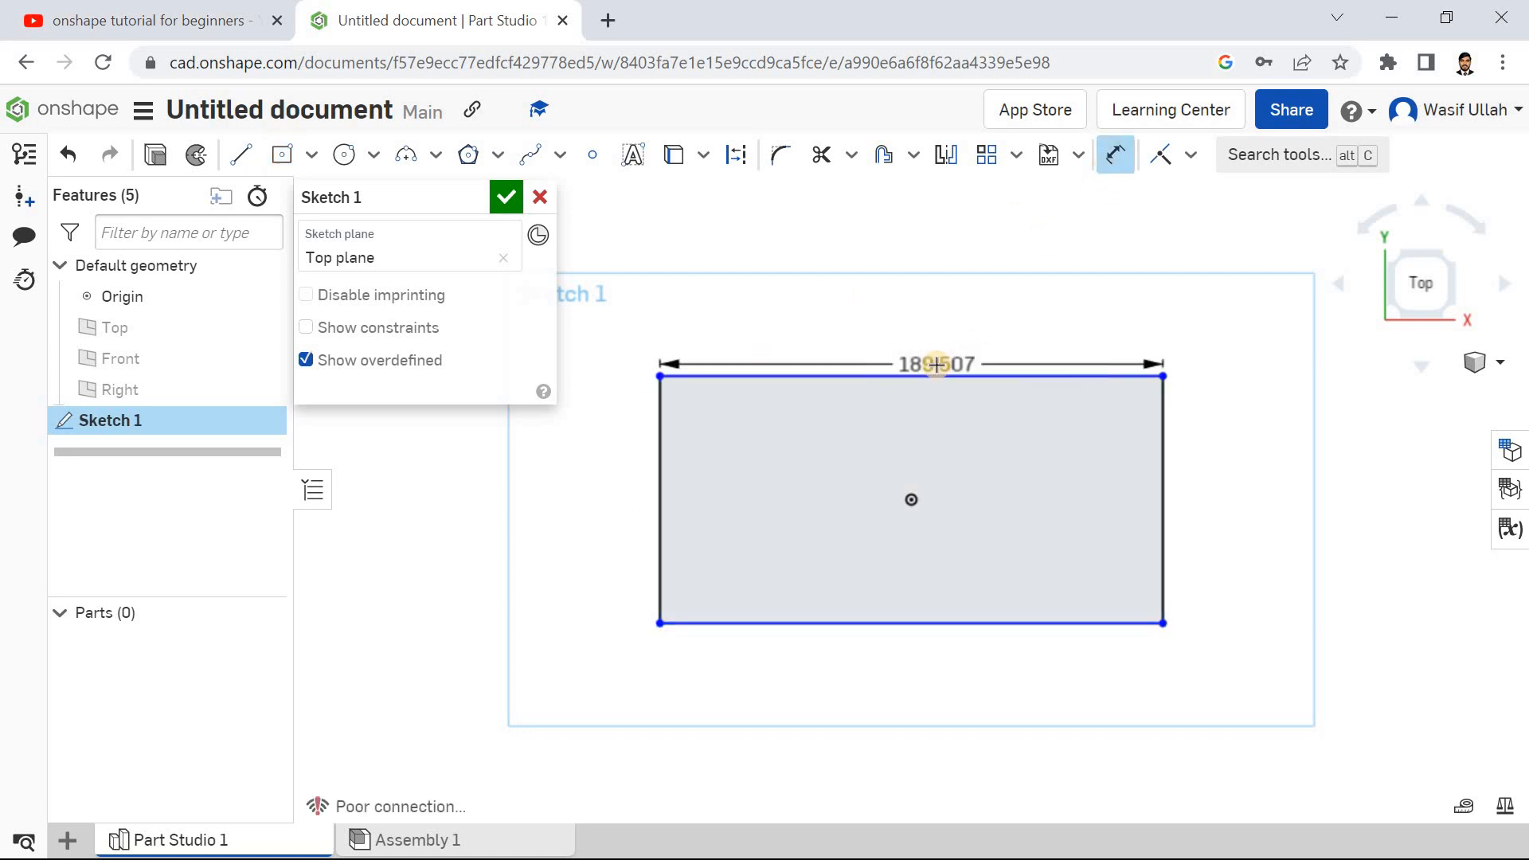
pyautogui.click(776, 486)
pyautogui.click(777, 486)
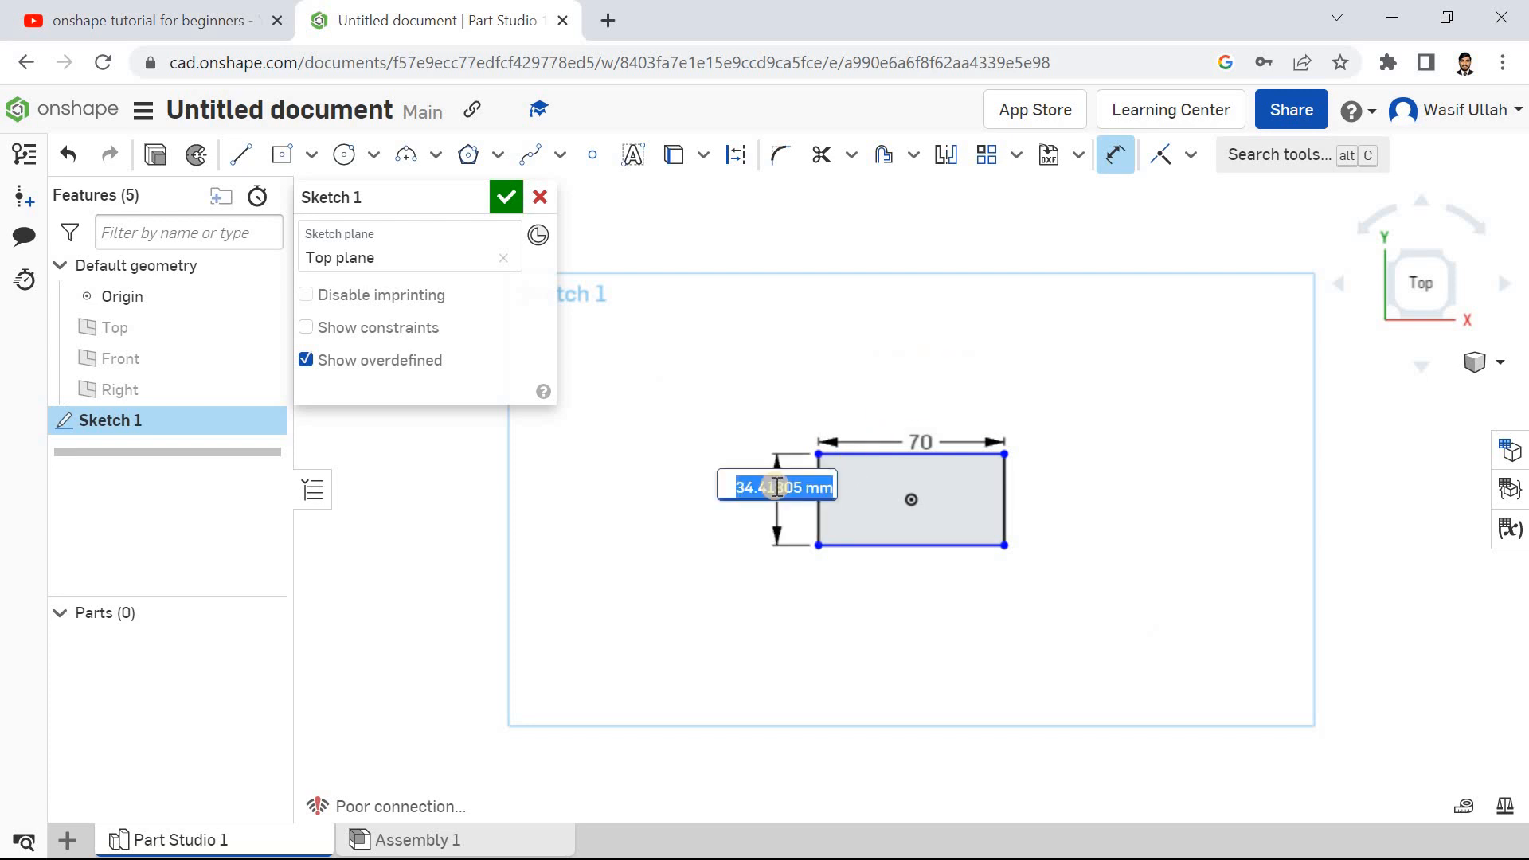
pyautogui.write('40')
pyautogui.press('Return')
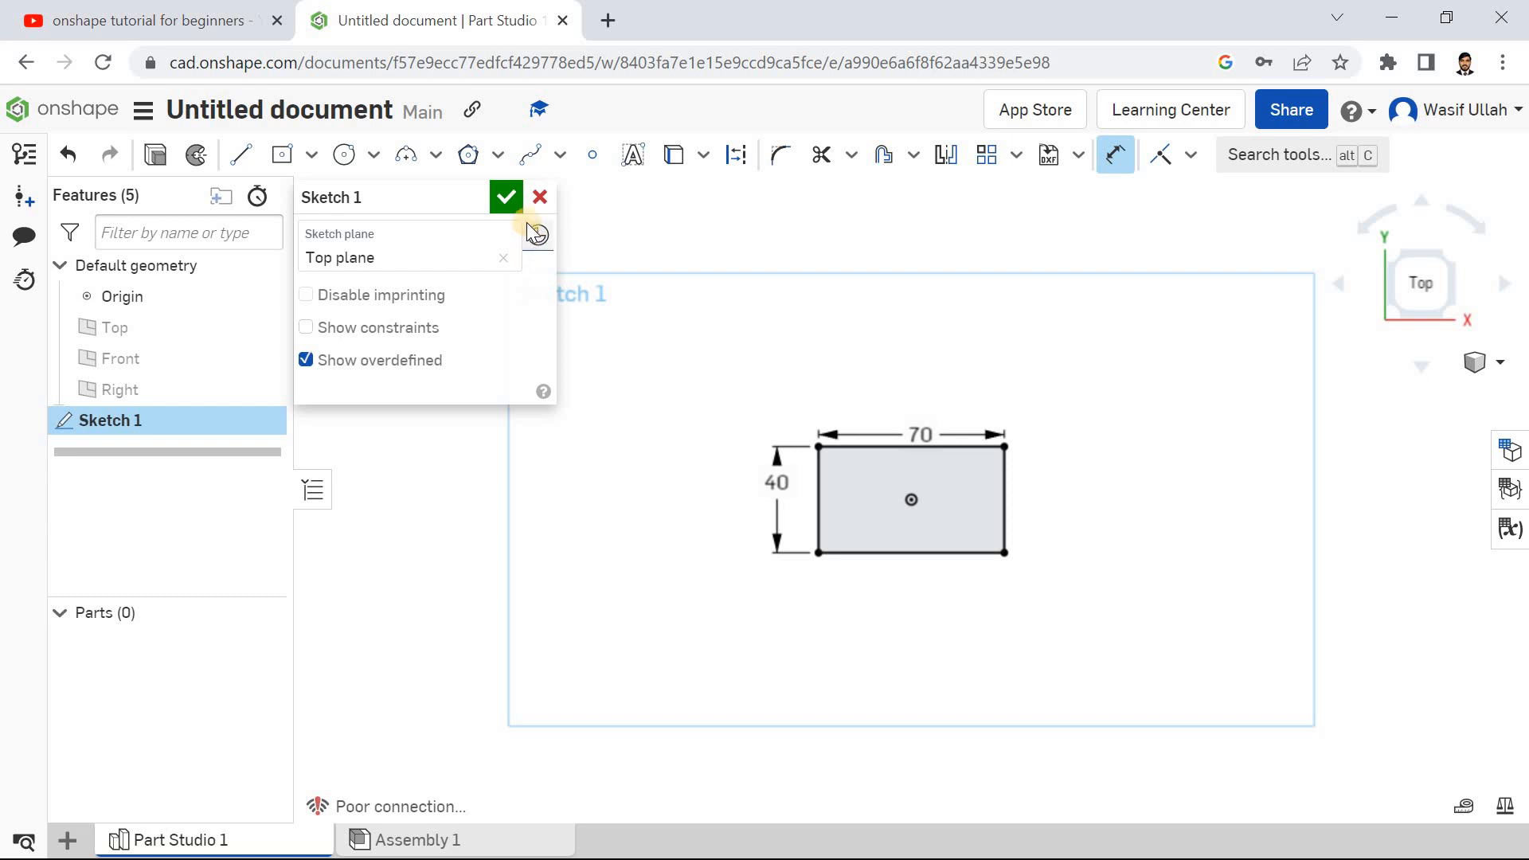
pyautogui.click(506, 197)
# Step: Extrude the rectangle as a new solid with a blind depth of 40 mm
pyautogui.rightClick(437, 254)
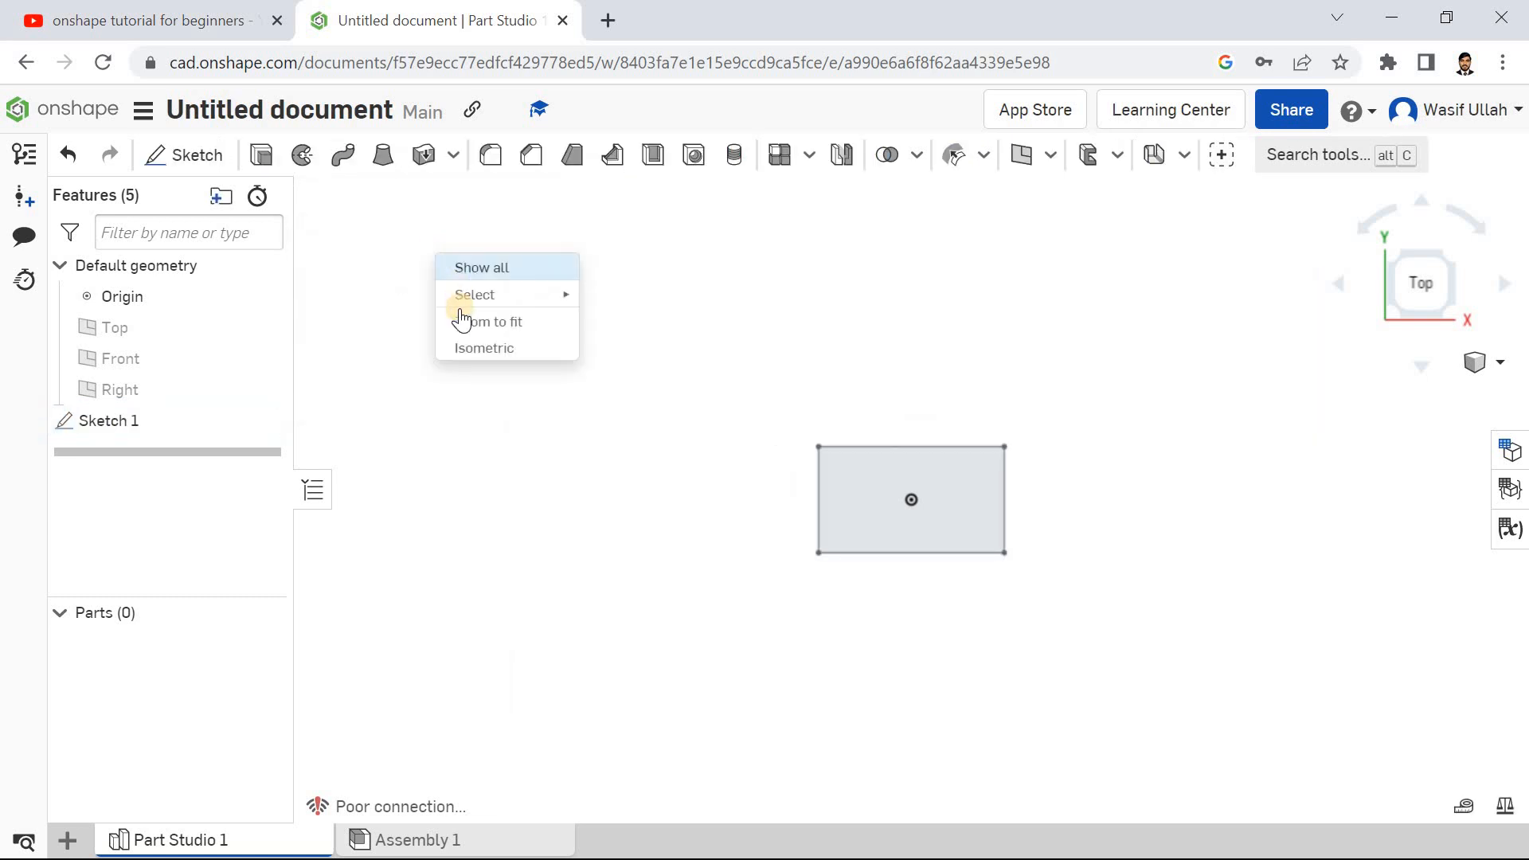
pyautogui.click(472, 351)
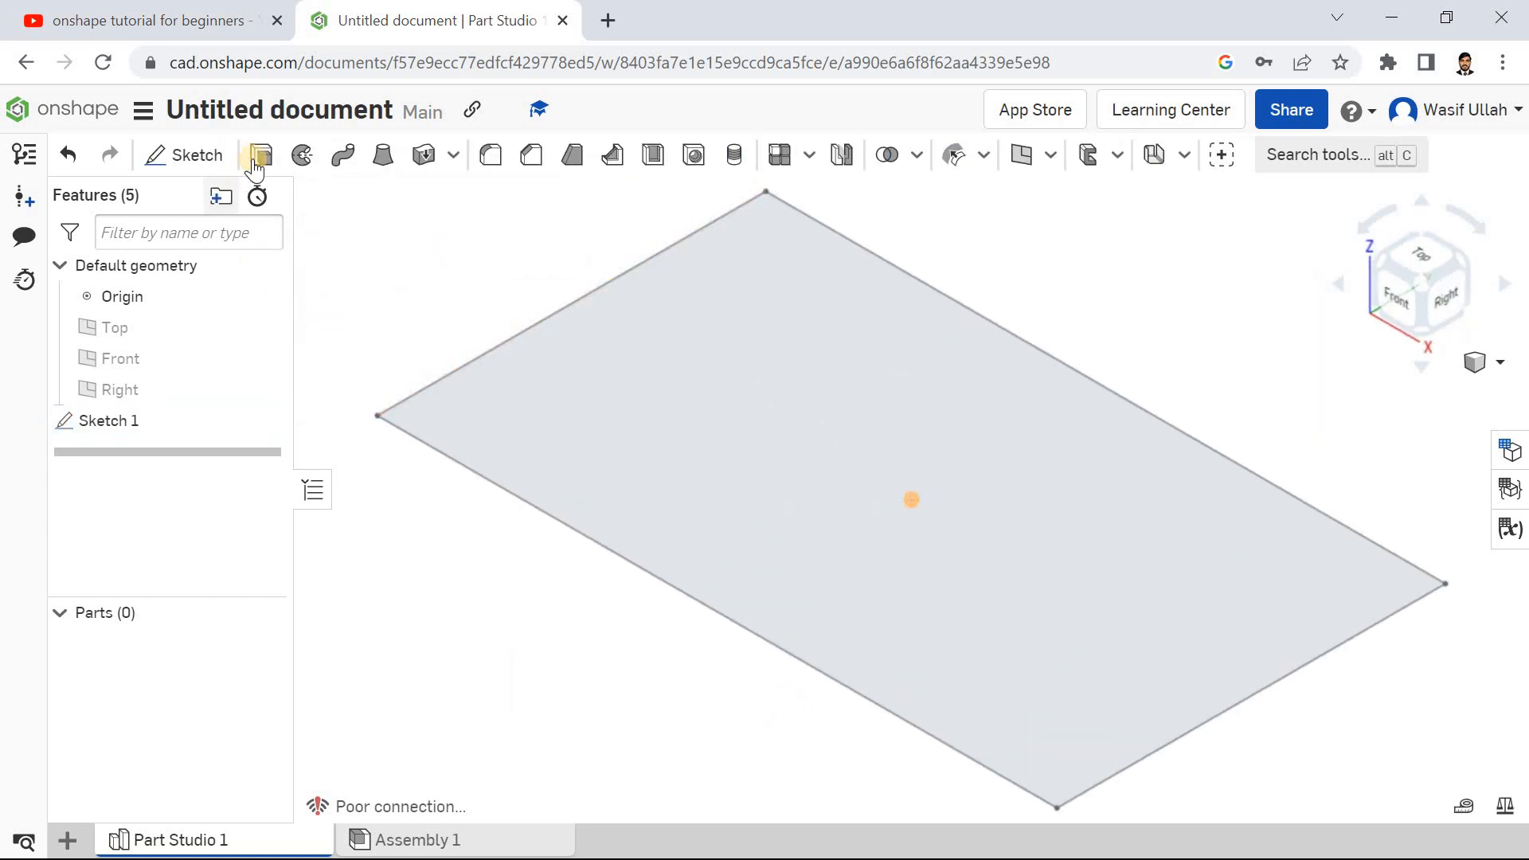
pyautogui.click(257, 159)
pyautogui.click(613, 413)
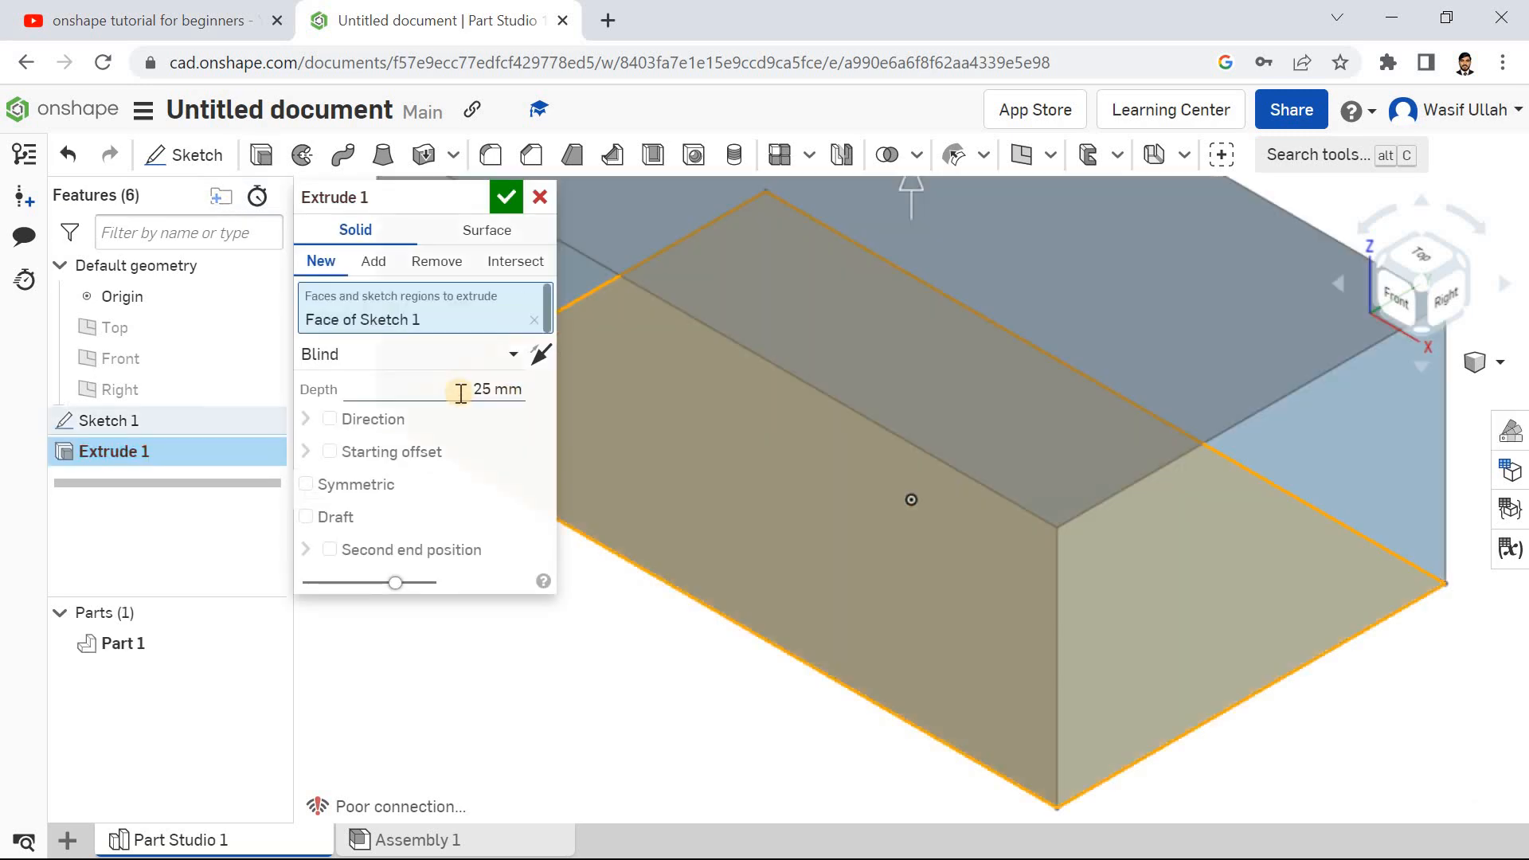
pyautogui.click(461, 394)
pyautogui.write('40')
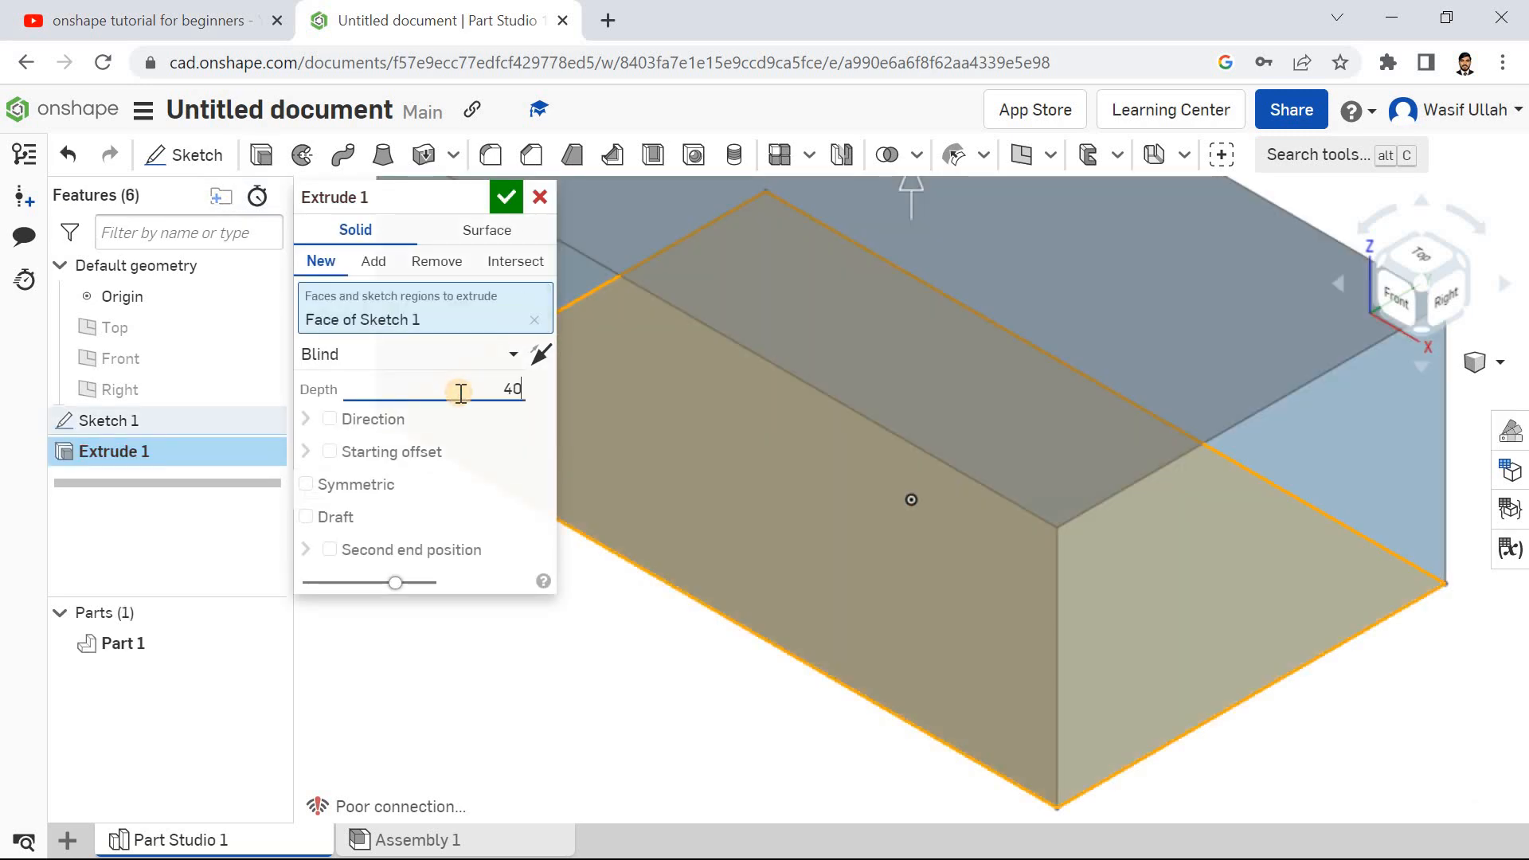
pyautogui.press('Return')
pyautogui.click(507, 201)
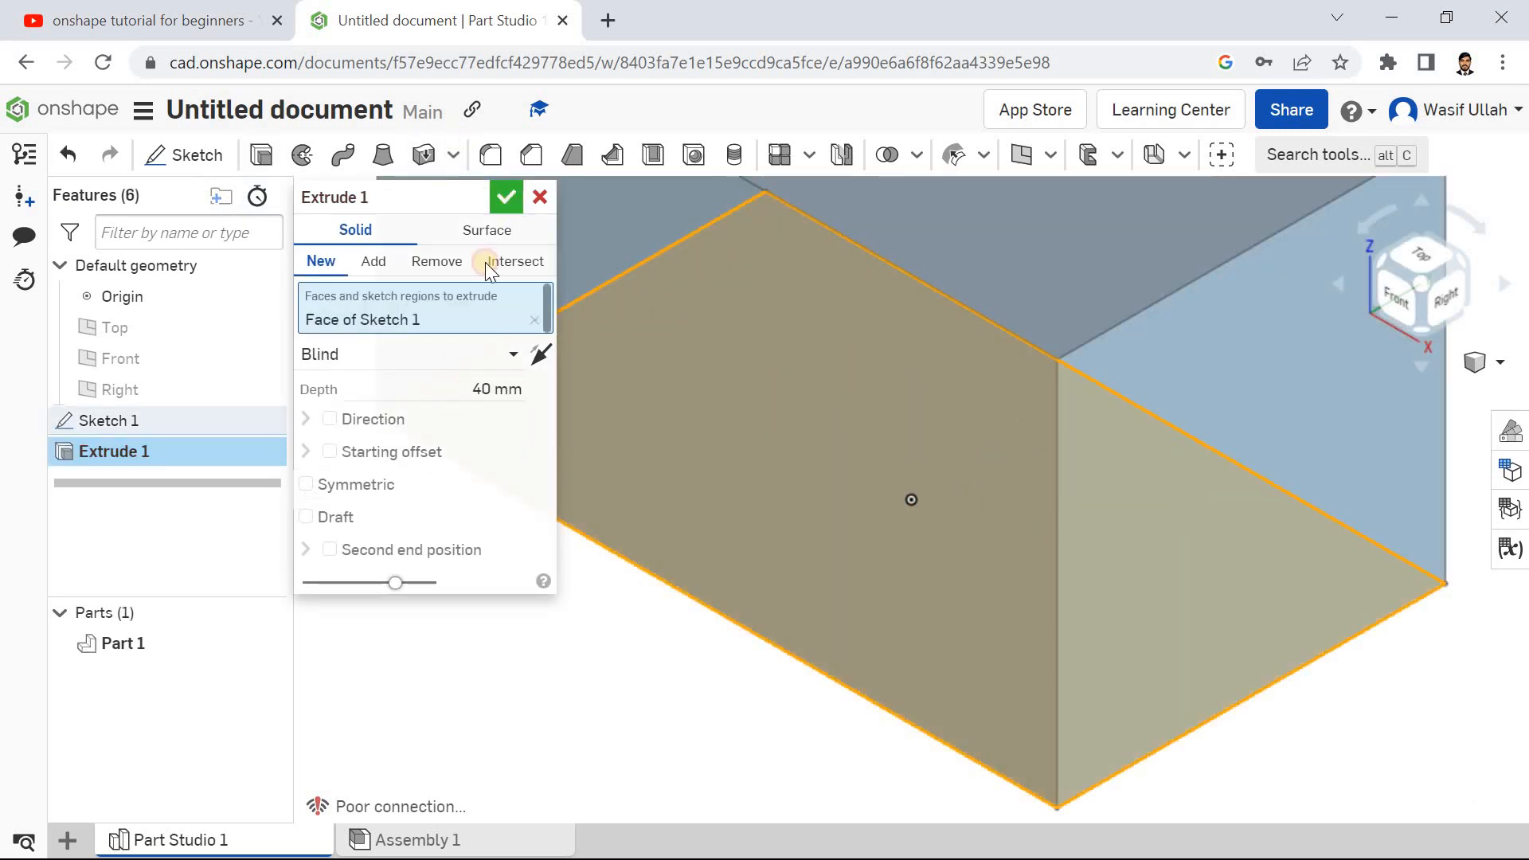
pyautogui.rightClick(342, 317)
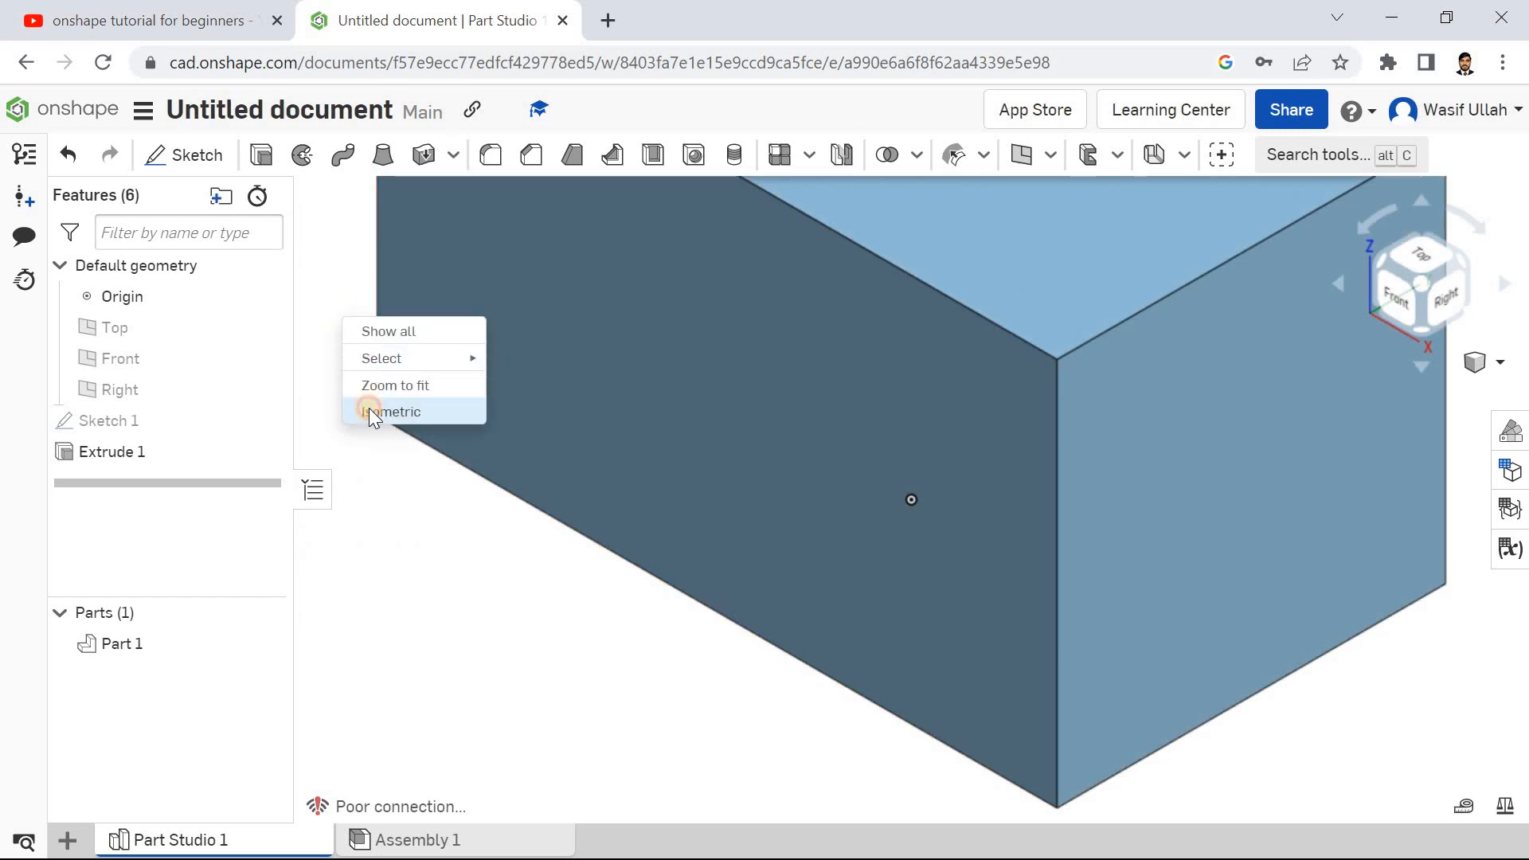
pyautogui.click(371, 410)
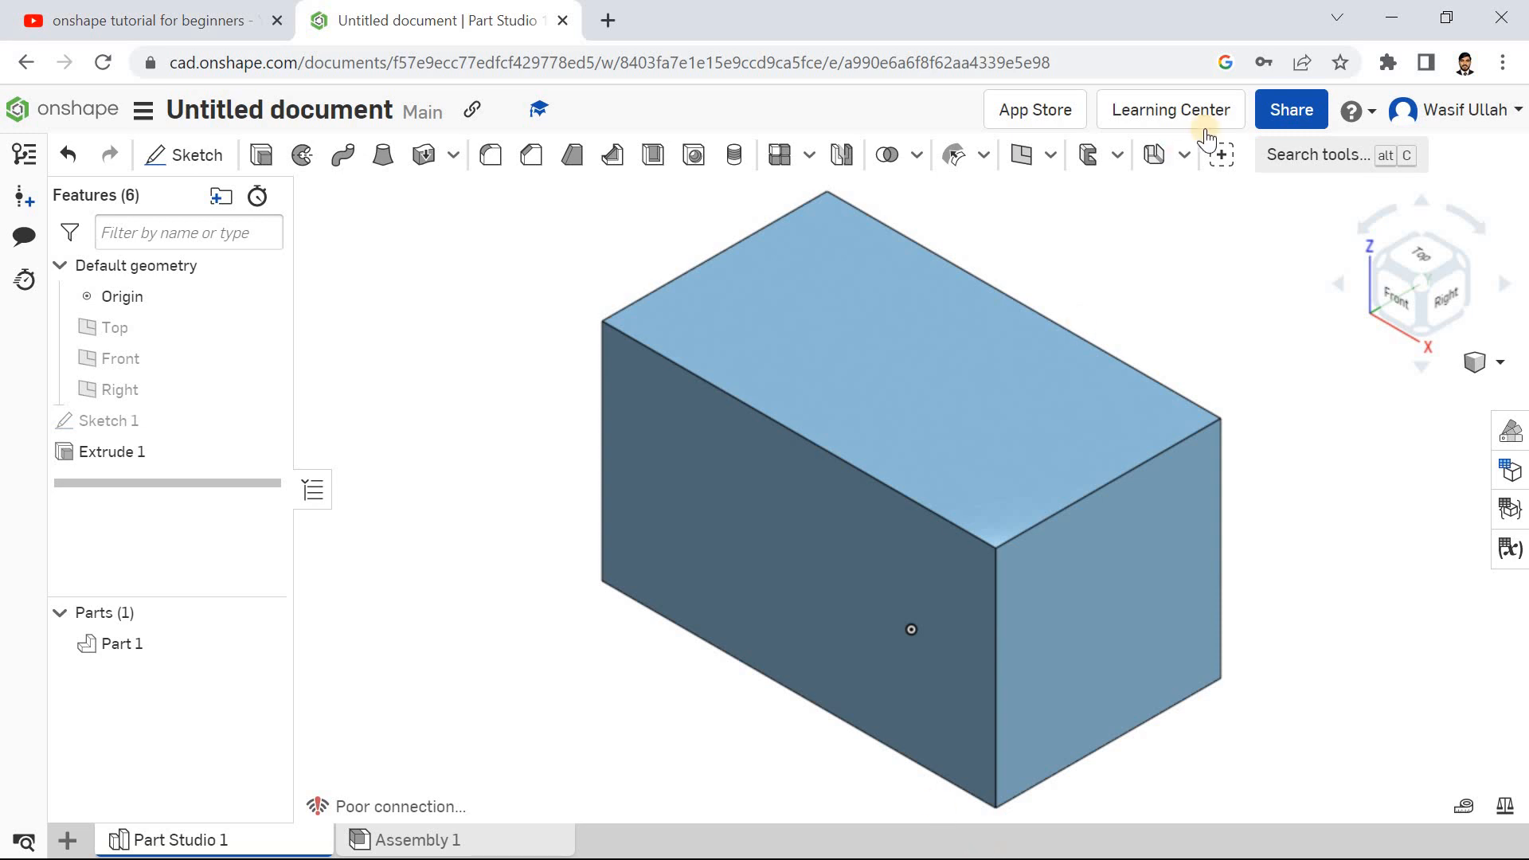
# Step: Check the reference drawing in Photos and sketch a closed profile on the block's front face, with a 34.5 mm slope and 31 mm level line approximately
pyautogui.click(1391, 18)
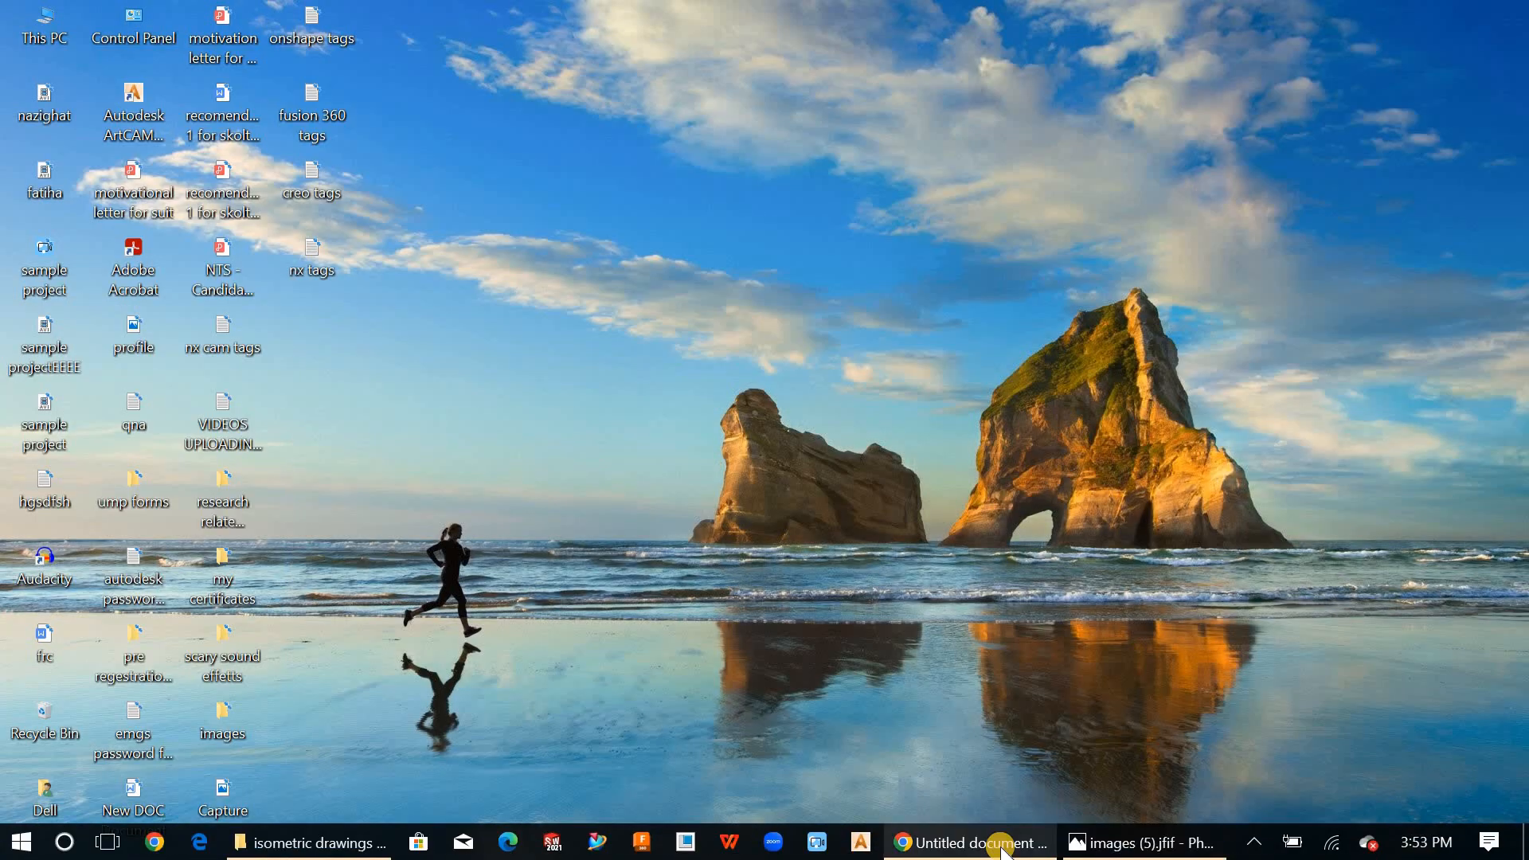
pyautogui.click(1085, 842)
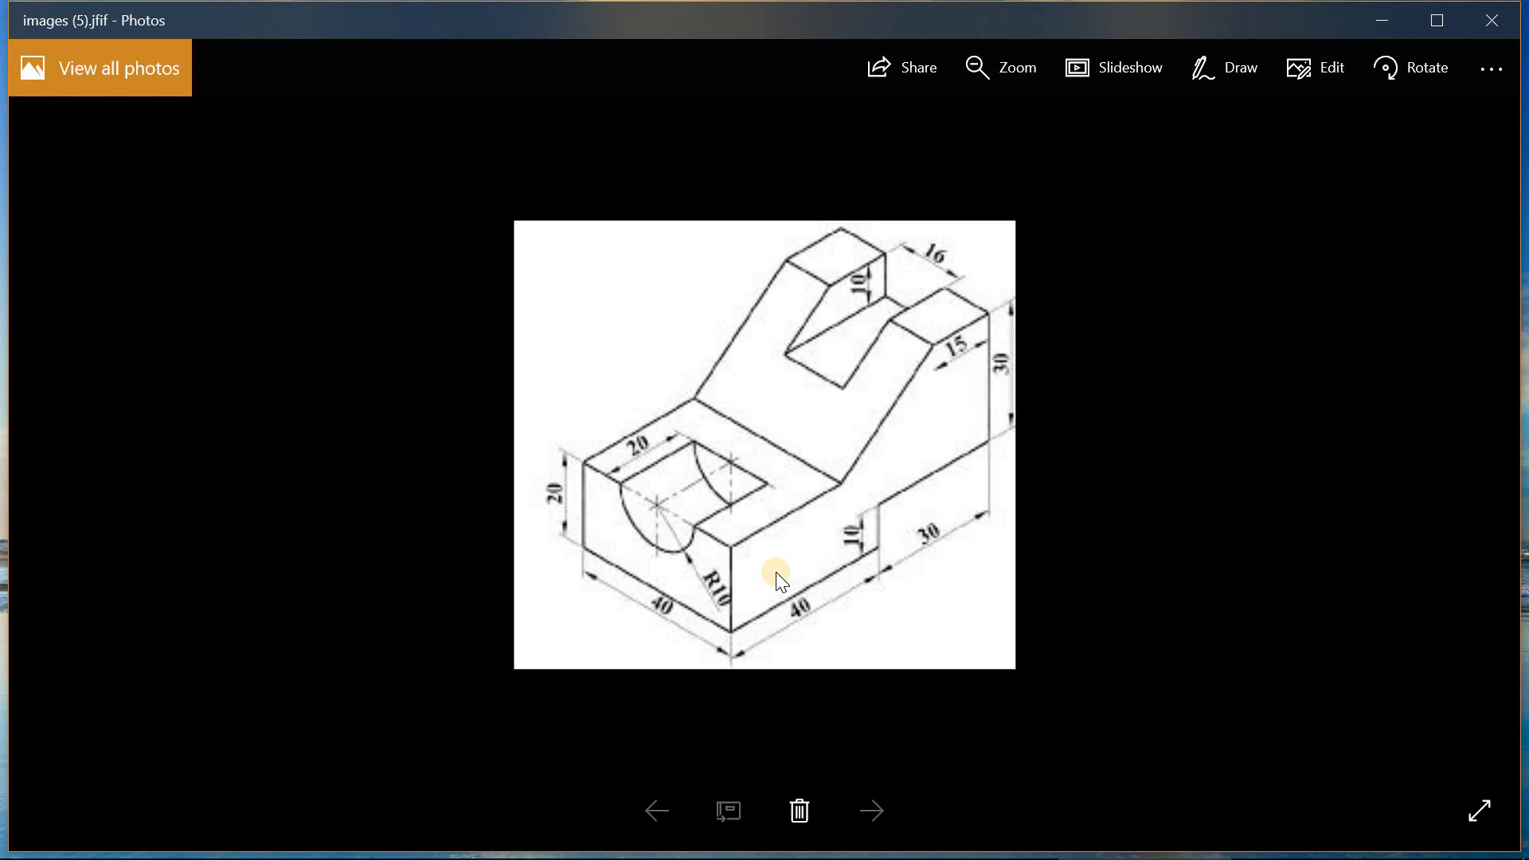
pyautogui.click(1389, 17)
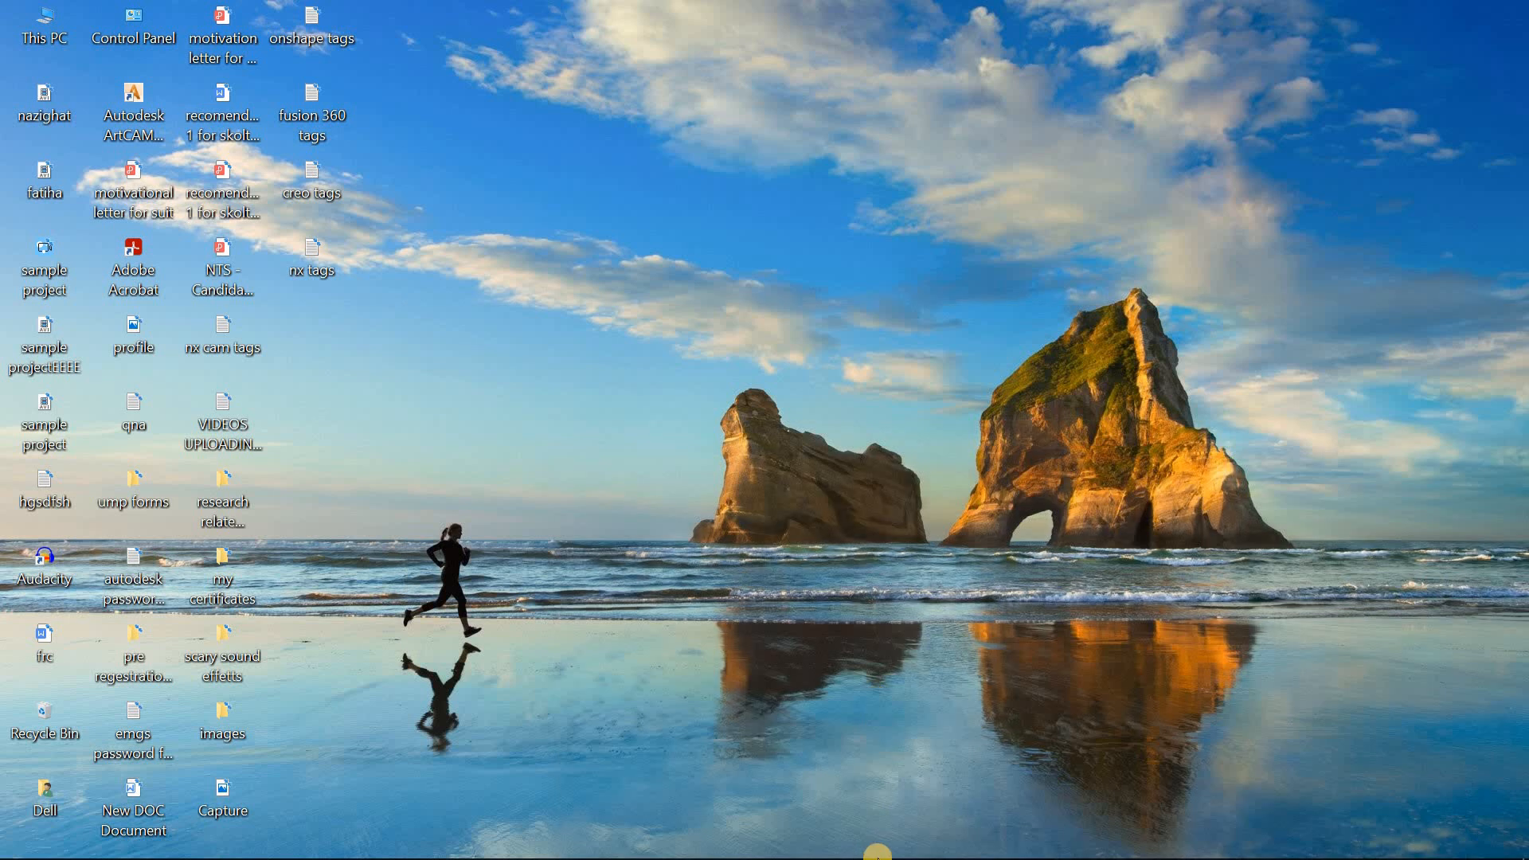
pyautogui.click(908, 837)
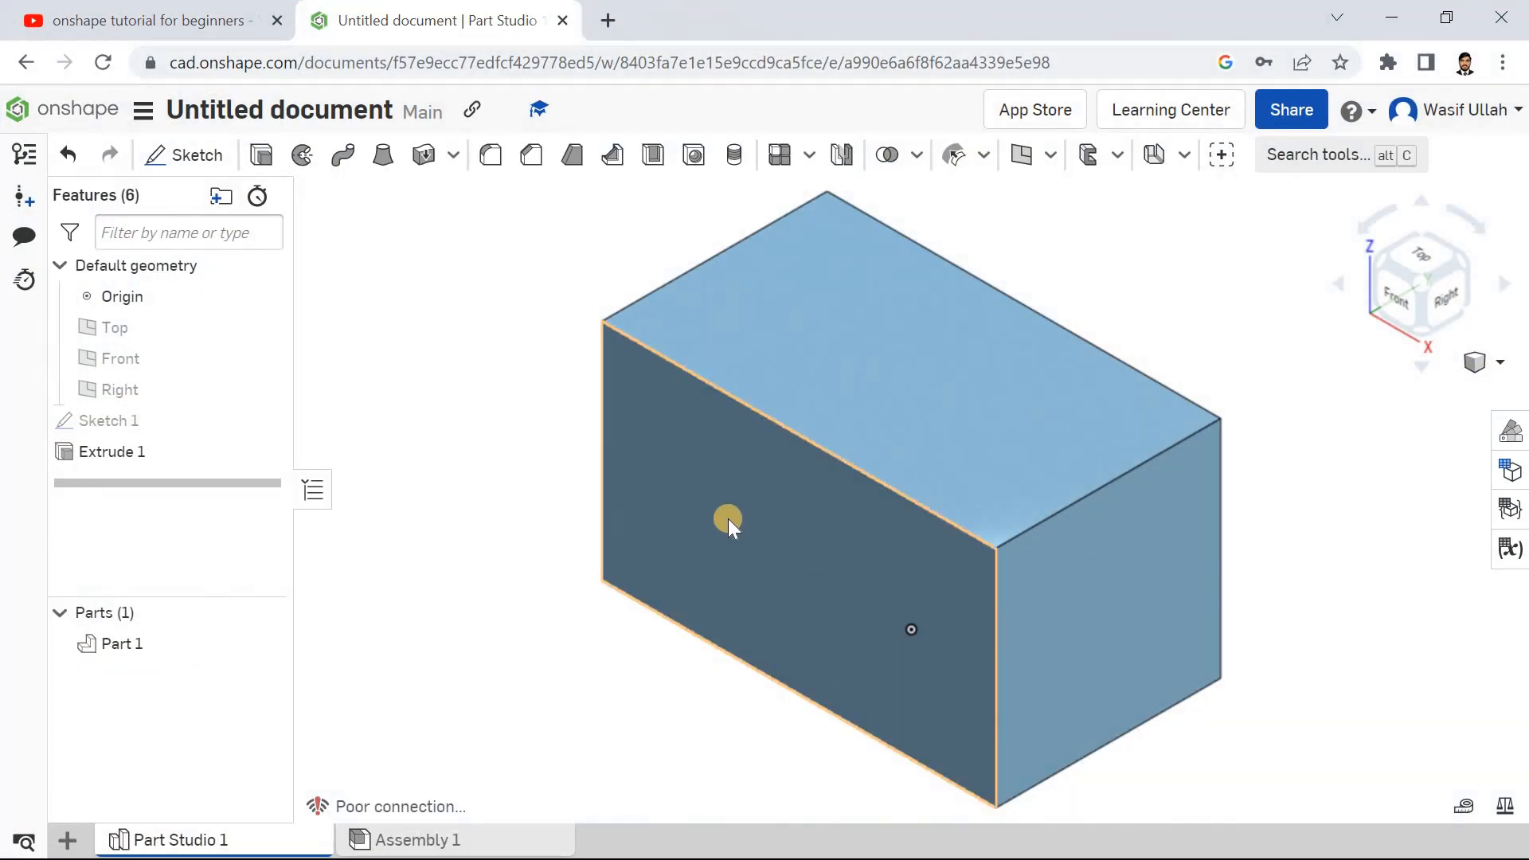
pyautogui.click(677, 451)
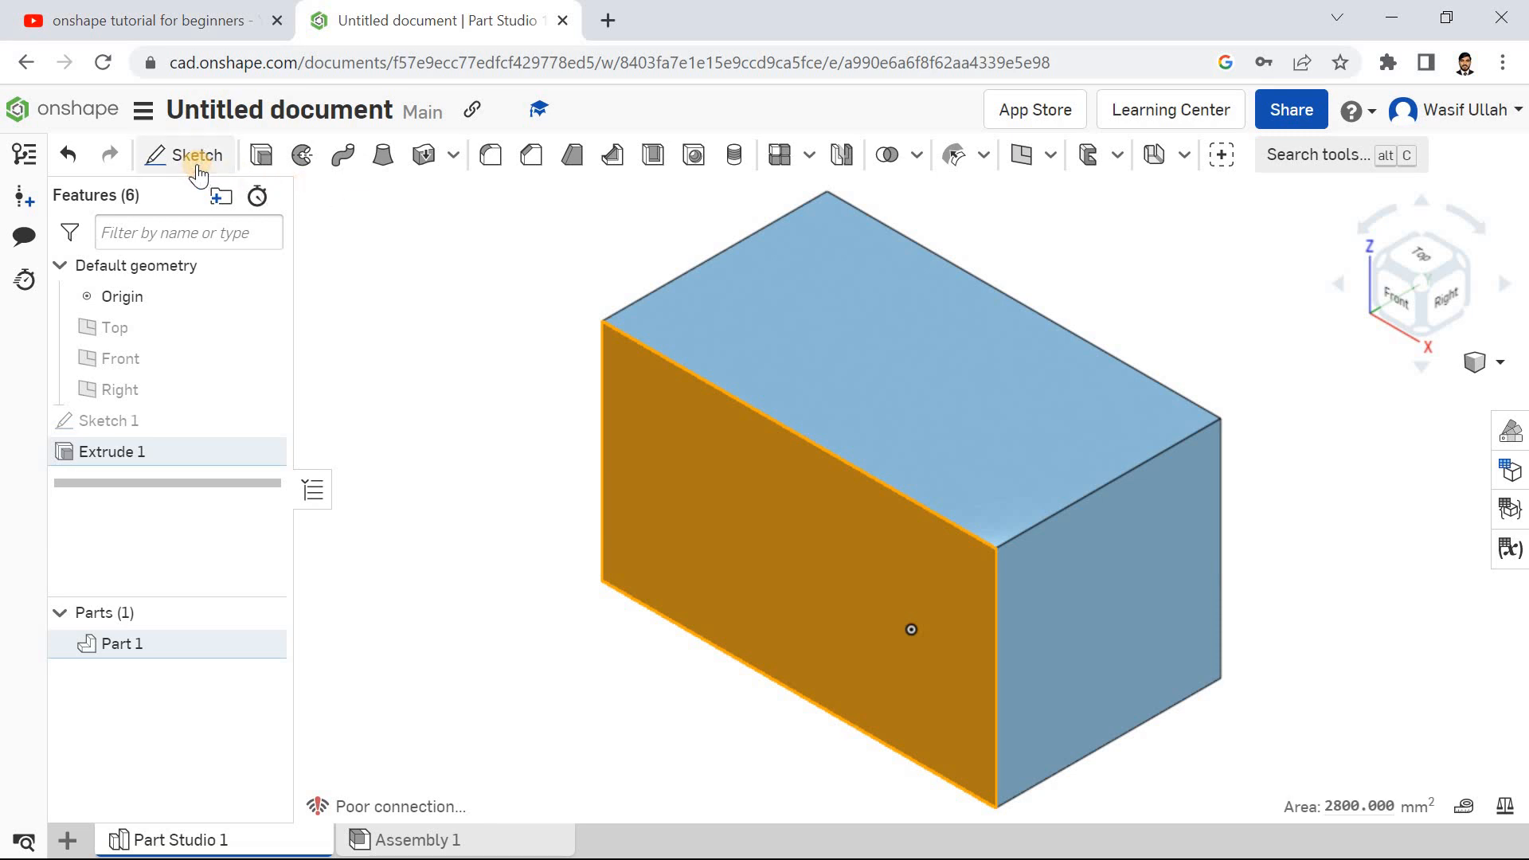
pyautogui.click(198, 159)
pyautogui.press('n')
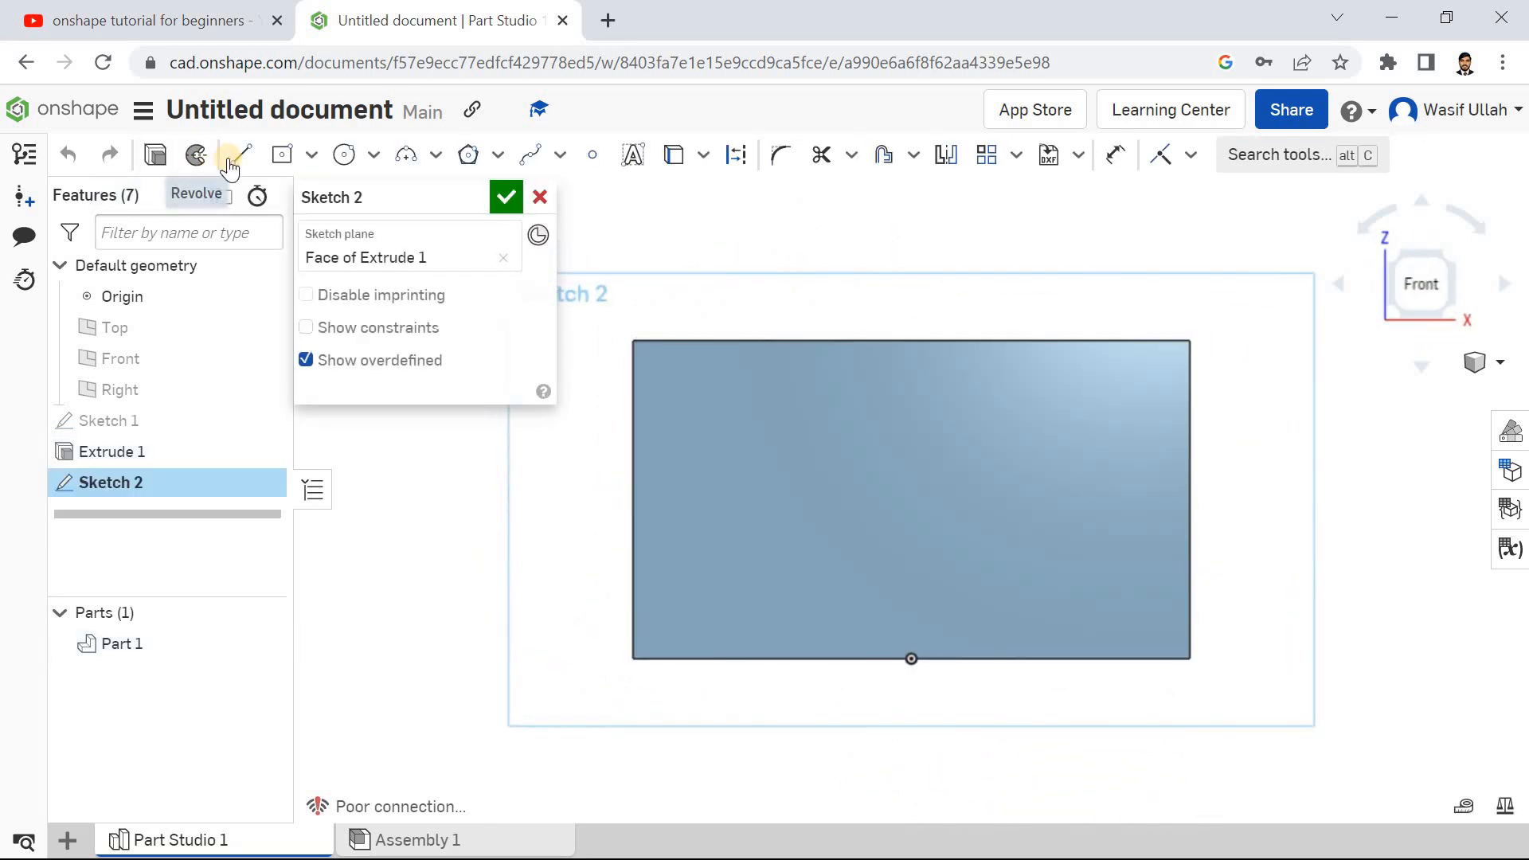
pyautogui.click(237, 157)
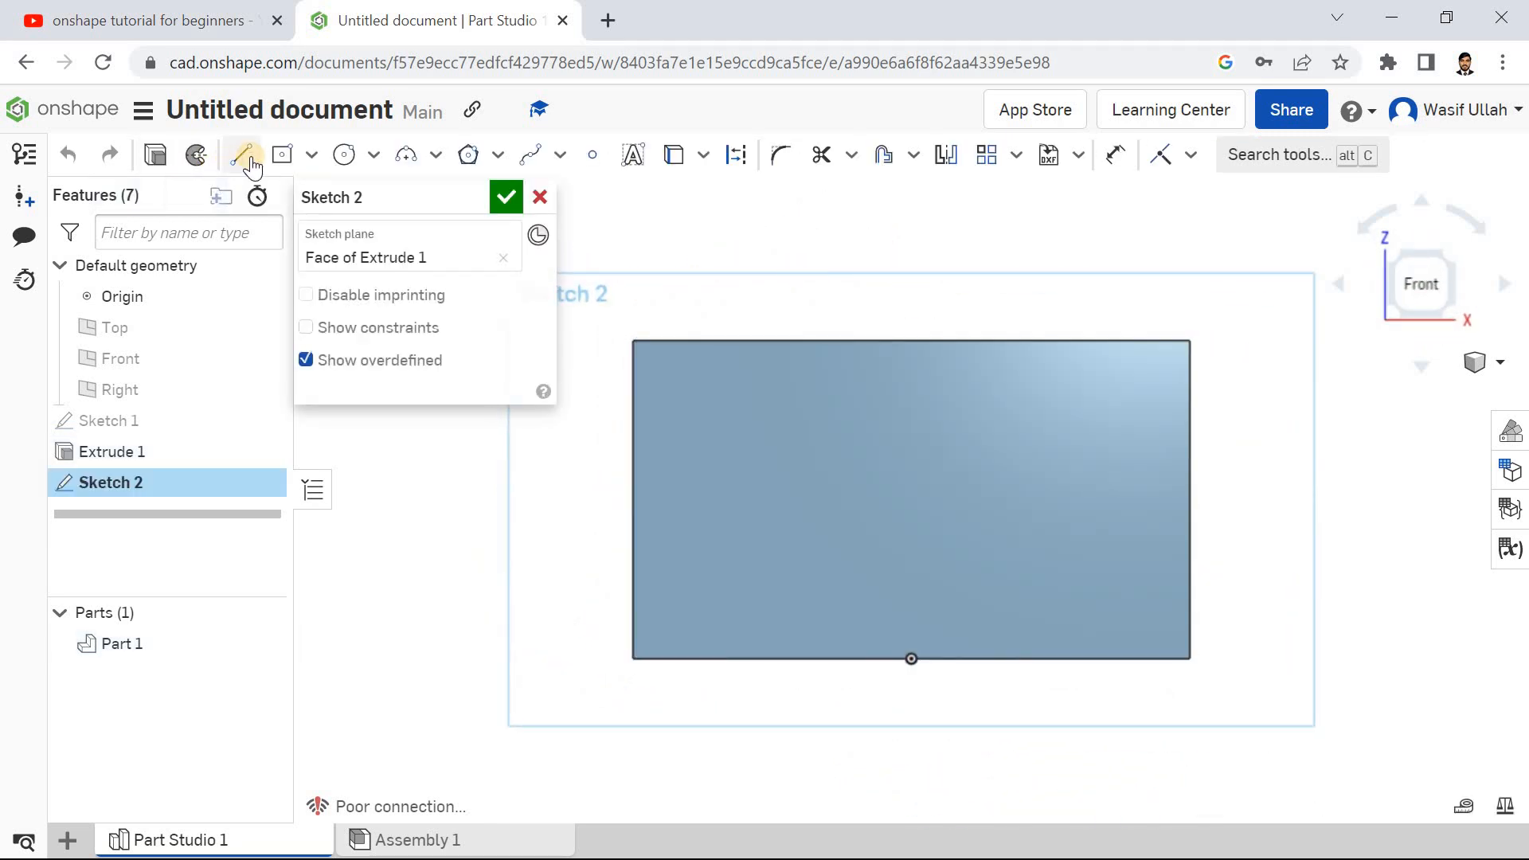
pyautogui.click(1080, 342)
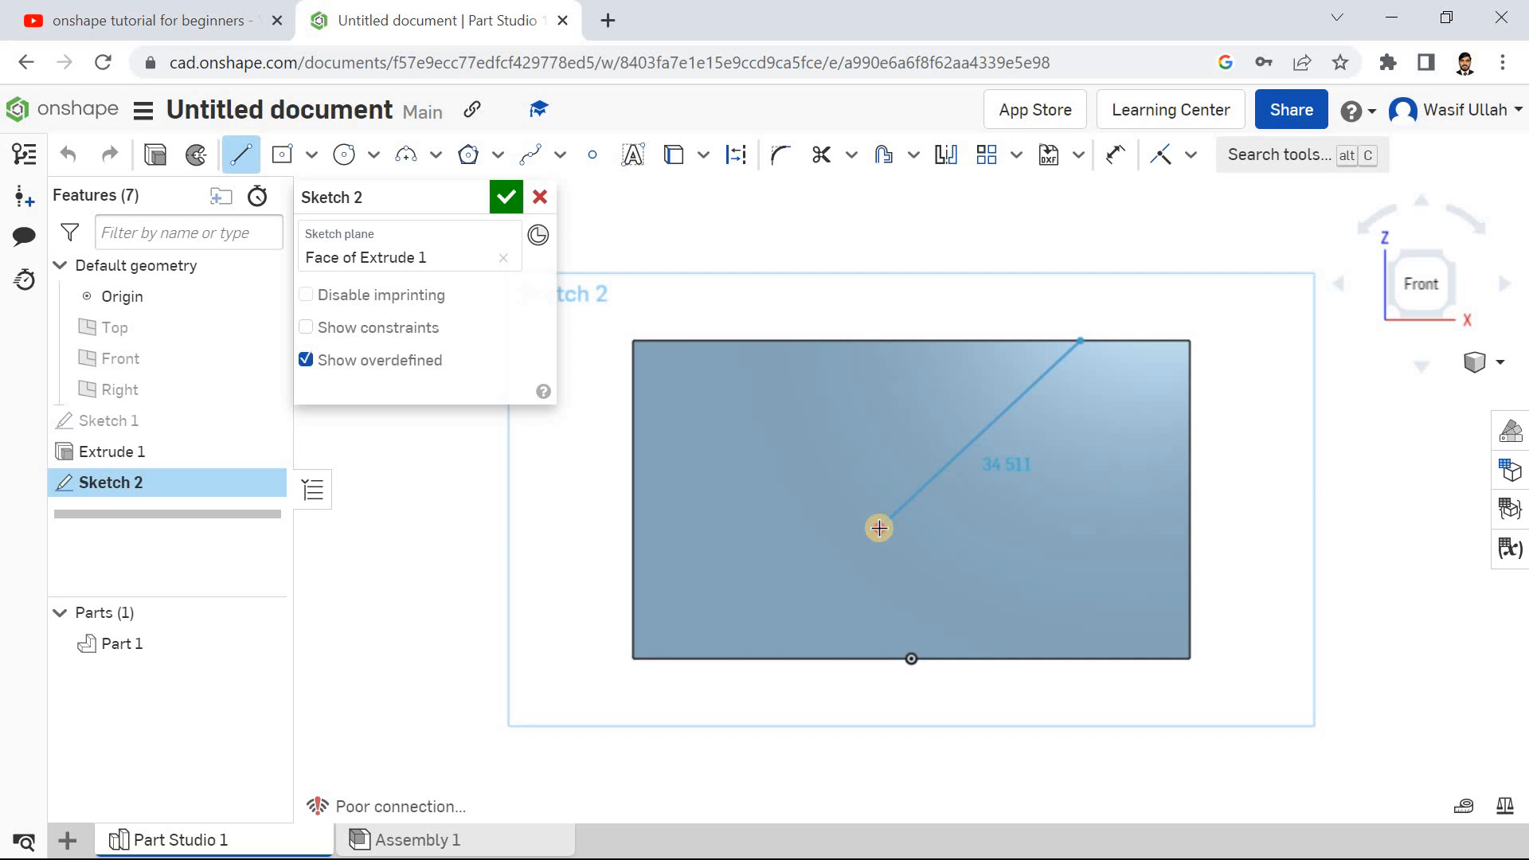
pyautogui.click(879, 528)
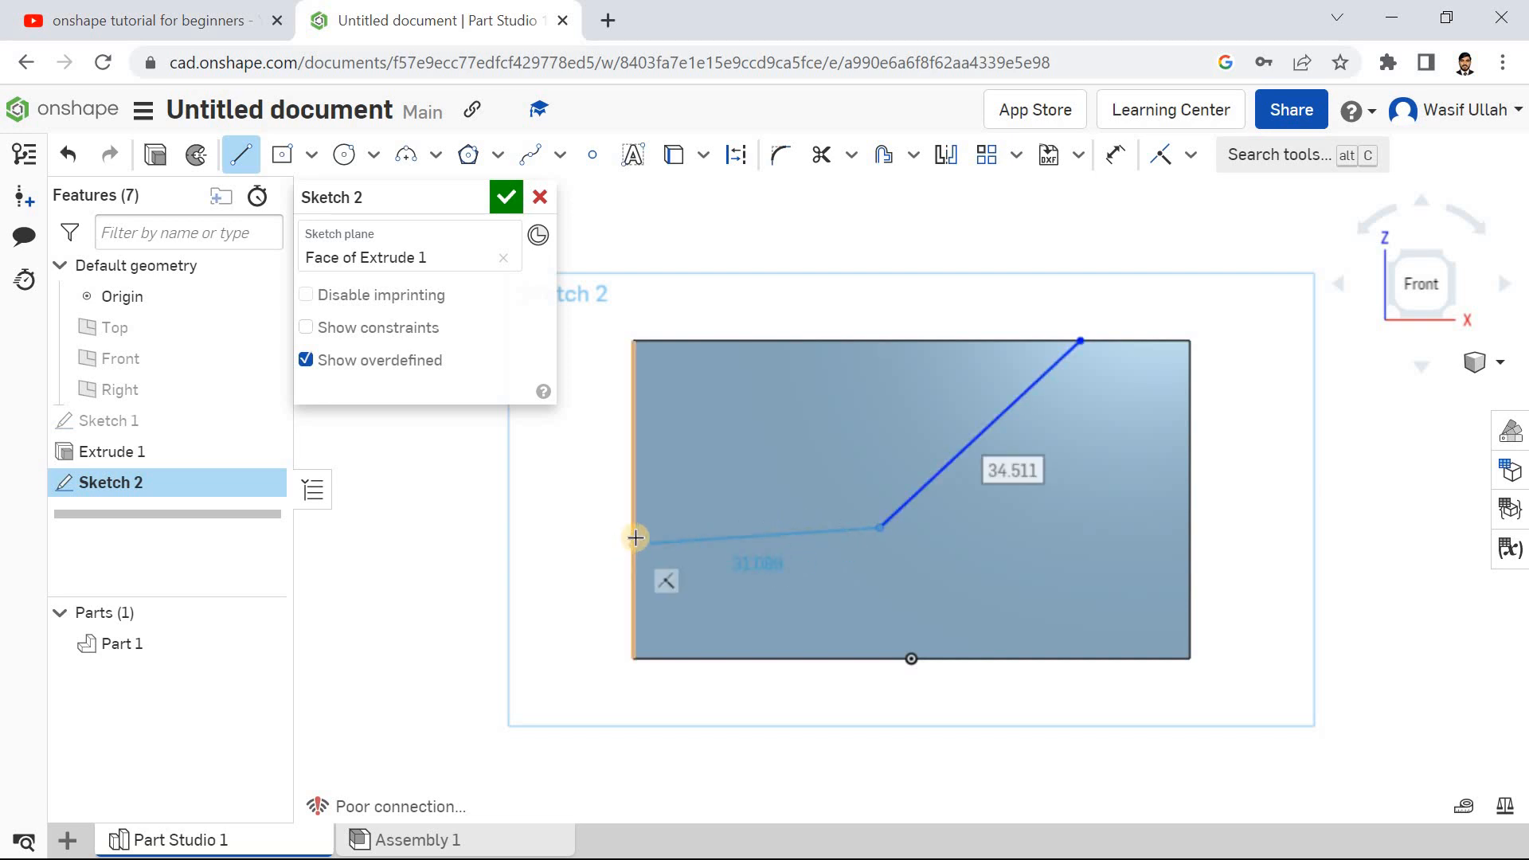
pyautogui.click(629, 475)
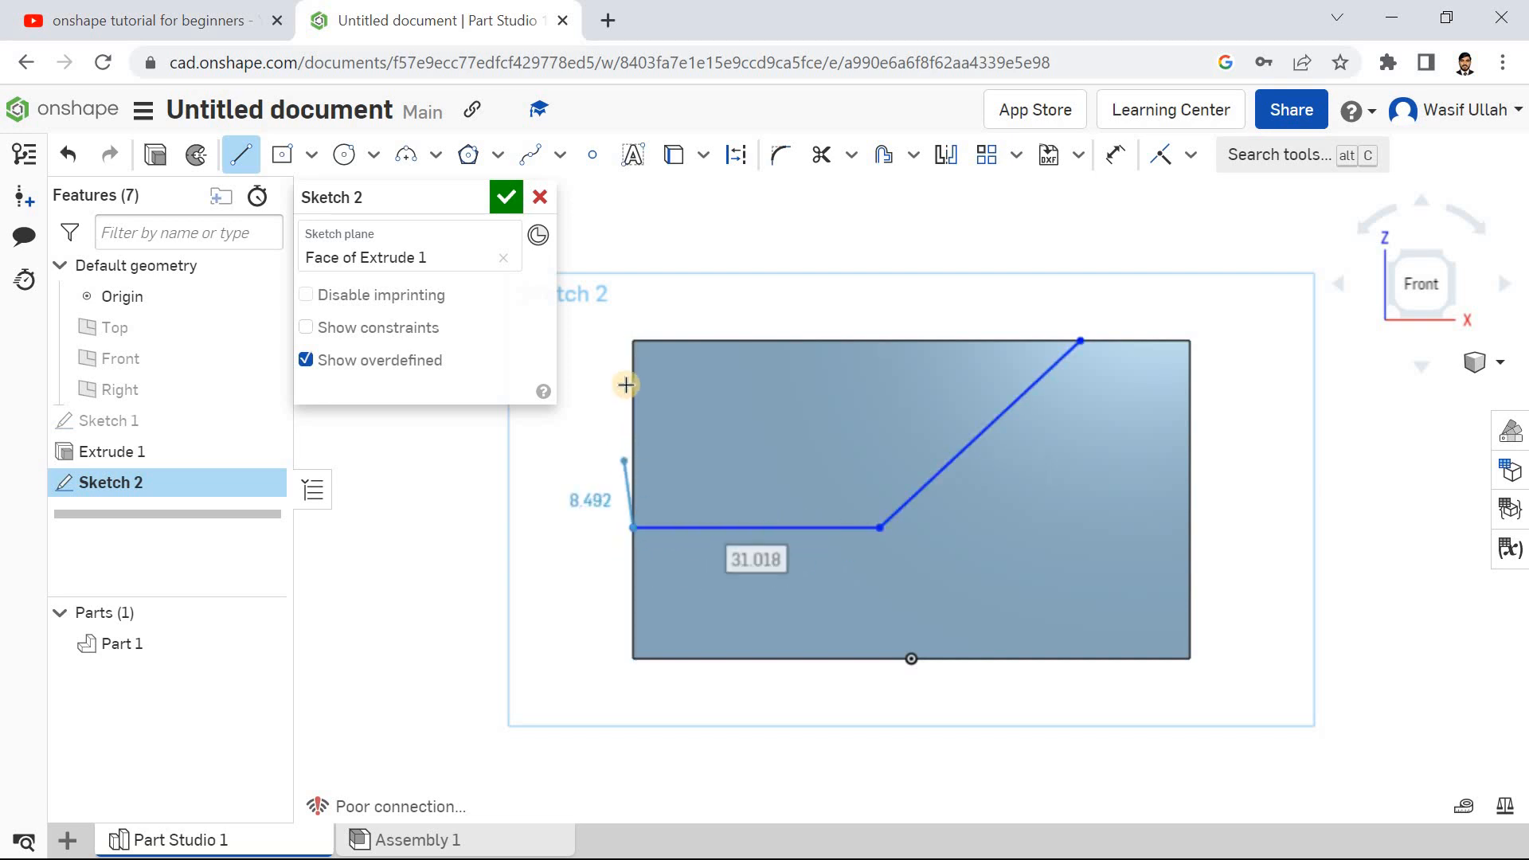
pyautogui.click(1079, 341)
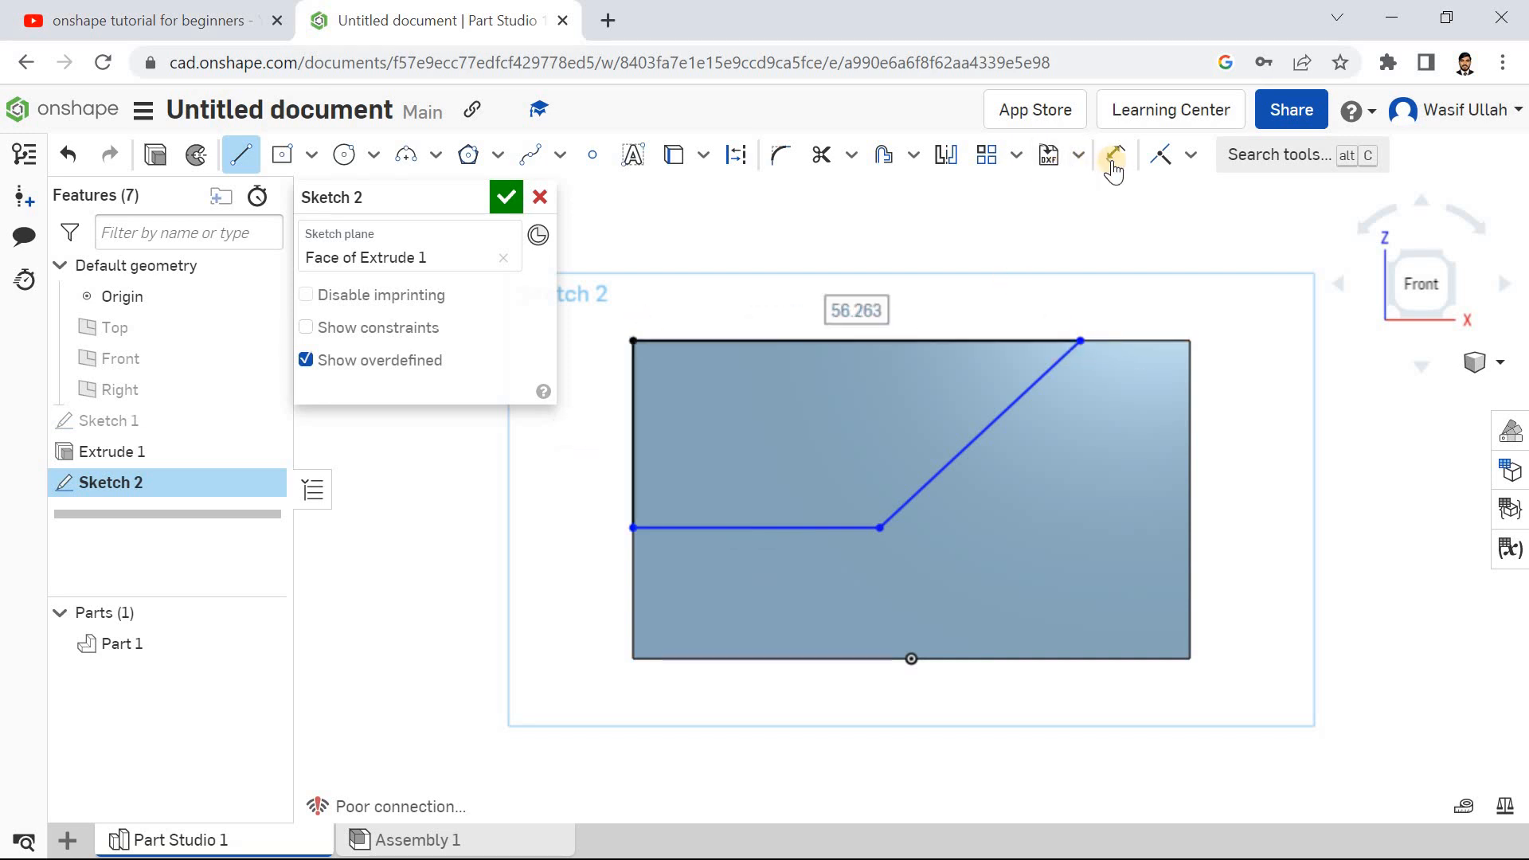
# Step: Dimension the cut profile's slope end 15 mm from the block's upper corner and its vertical side 20 mm
pyautogui.press('d')
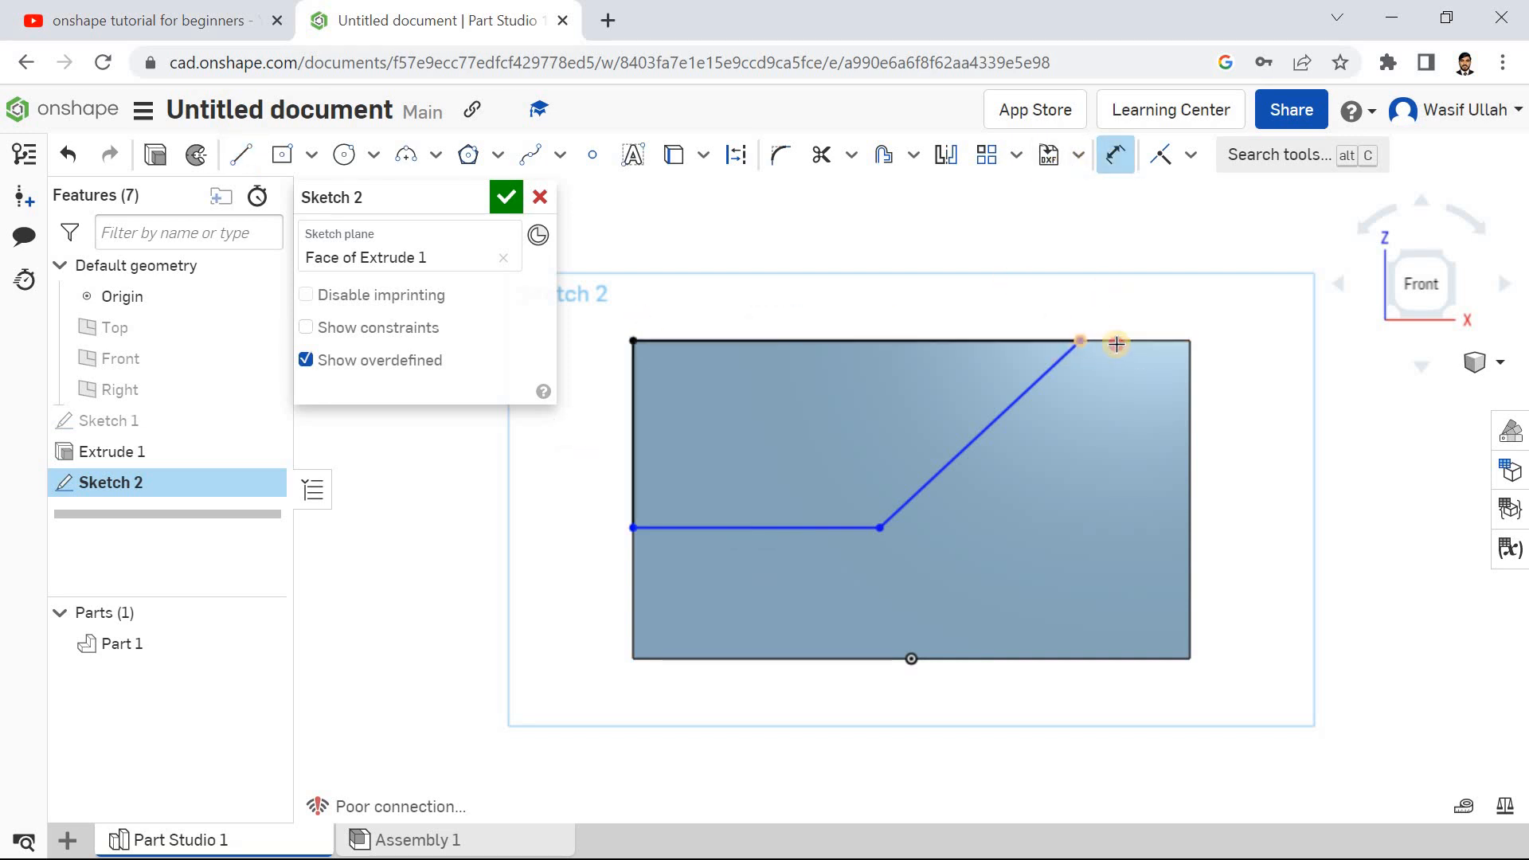
pyautogui.click(1185, 340)
pyautogui.click(1157, 327)
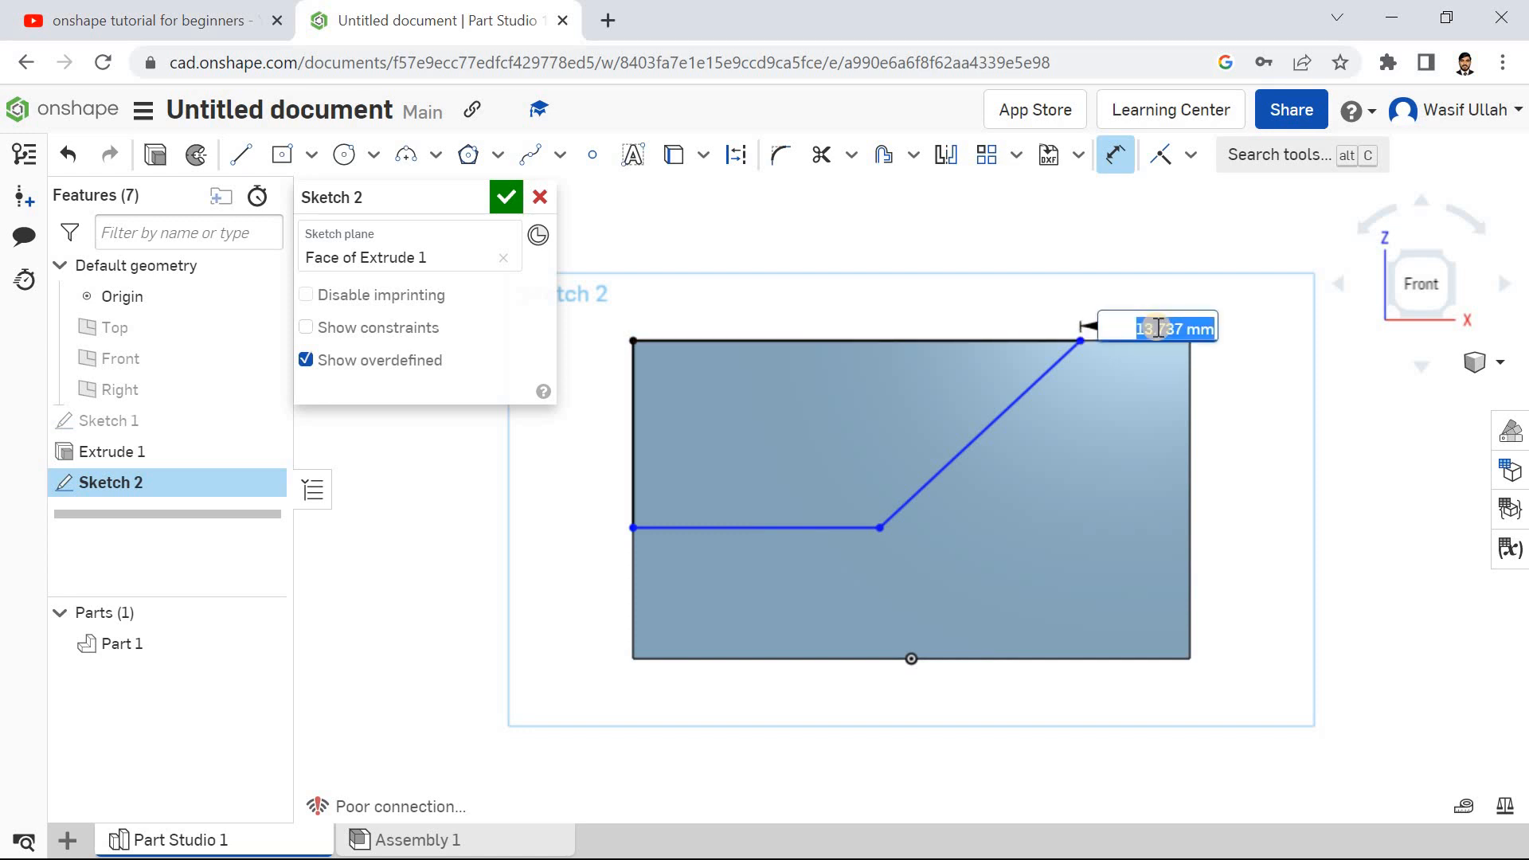
pyautogui.write('15')
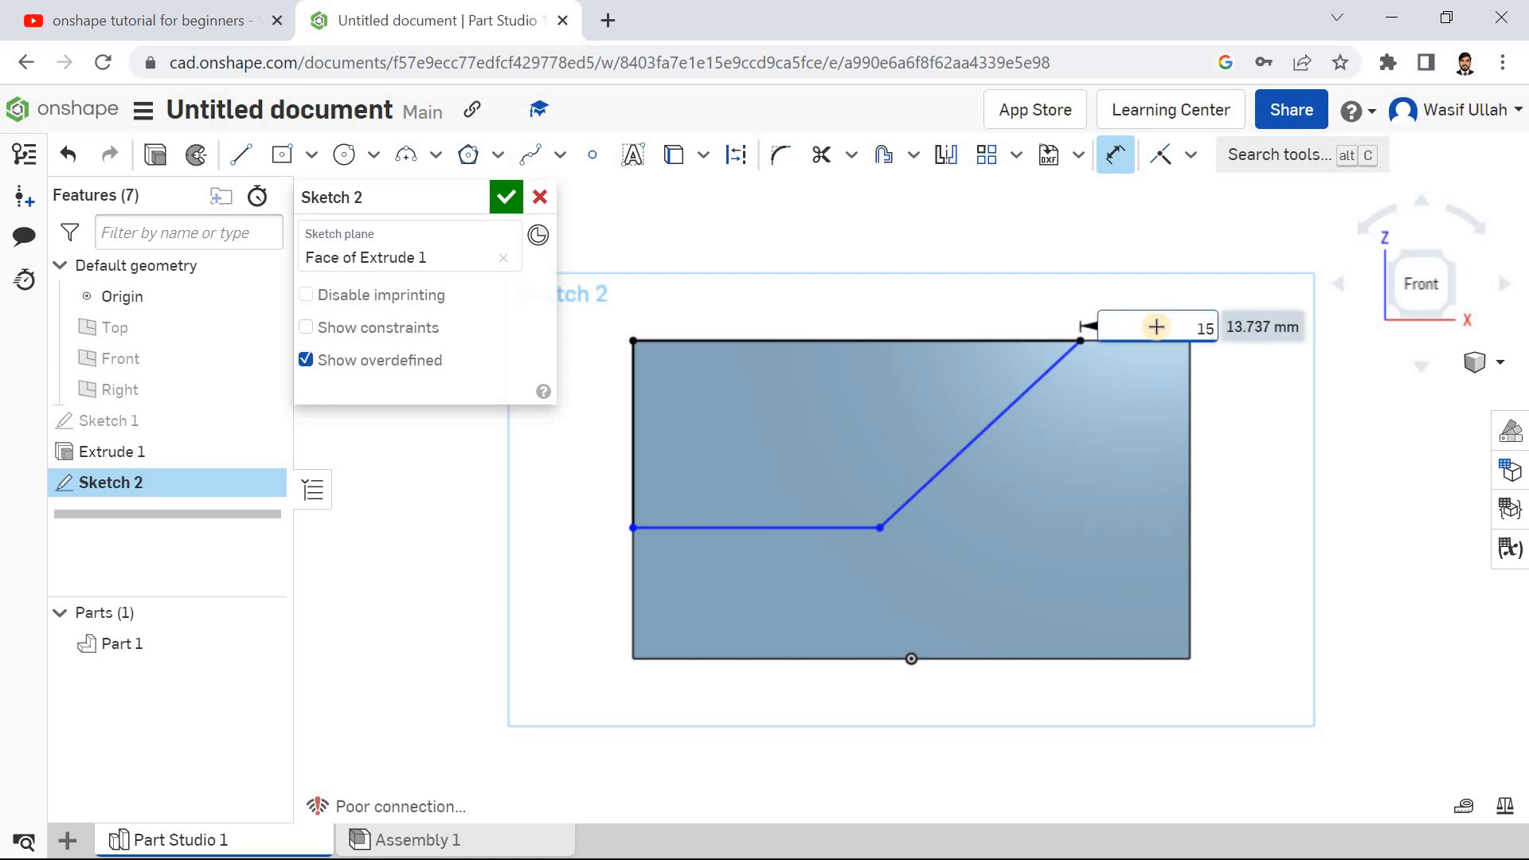
pyautogui.press('Return')
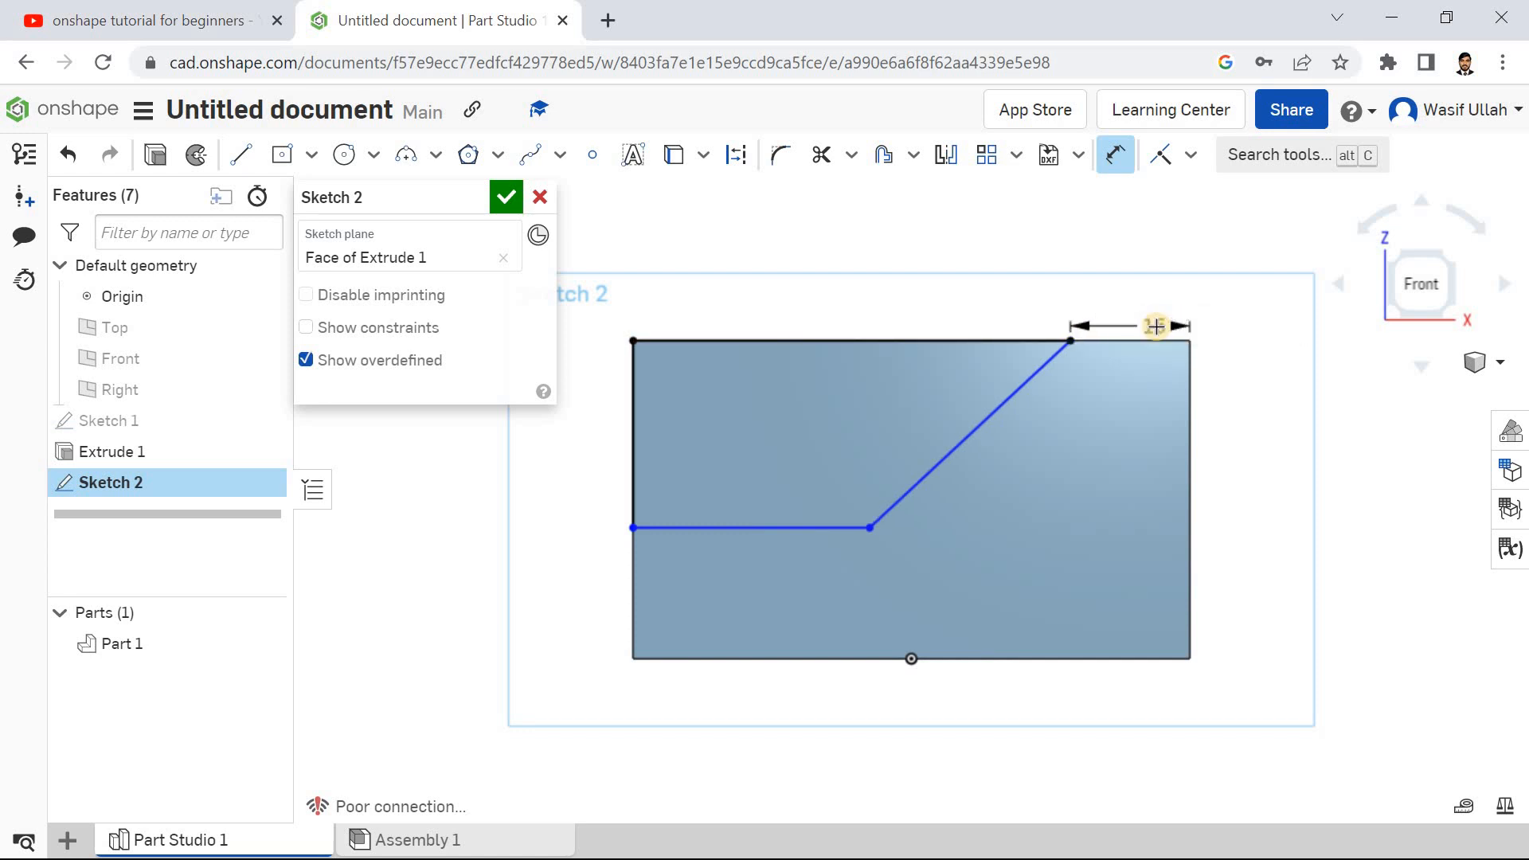
pyautogui.click(630, 454)
pyautogui.click(616, 455)
pyautogui.write('2')
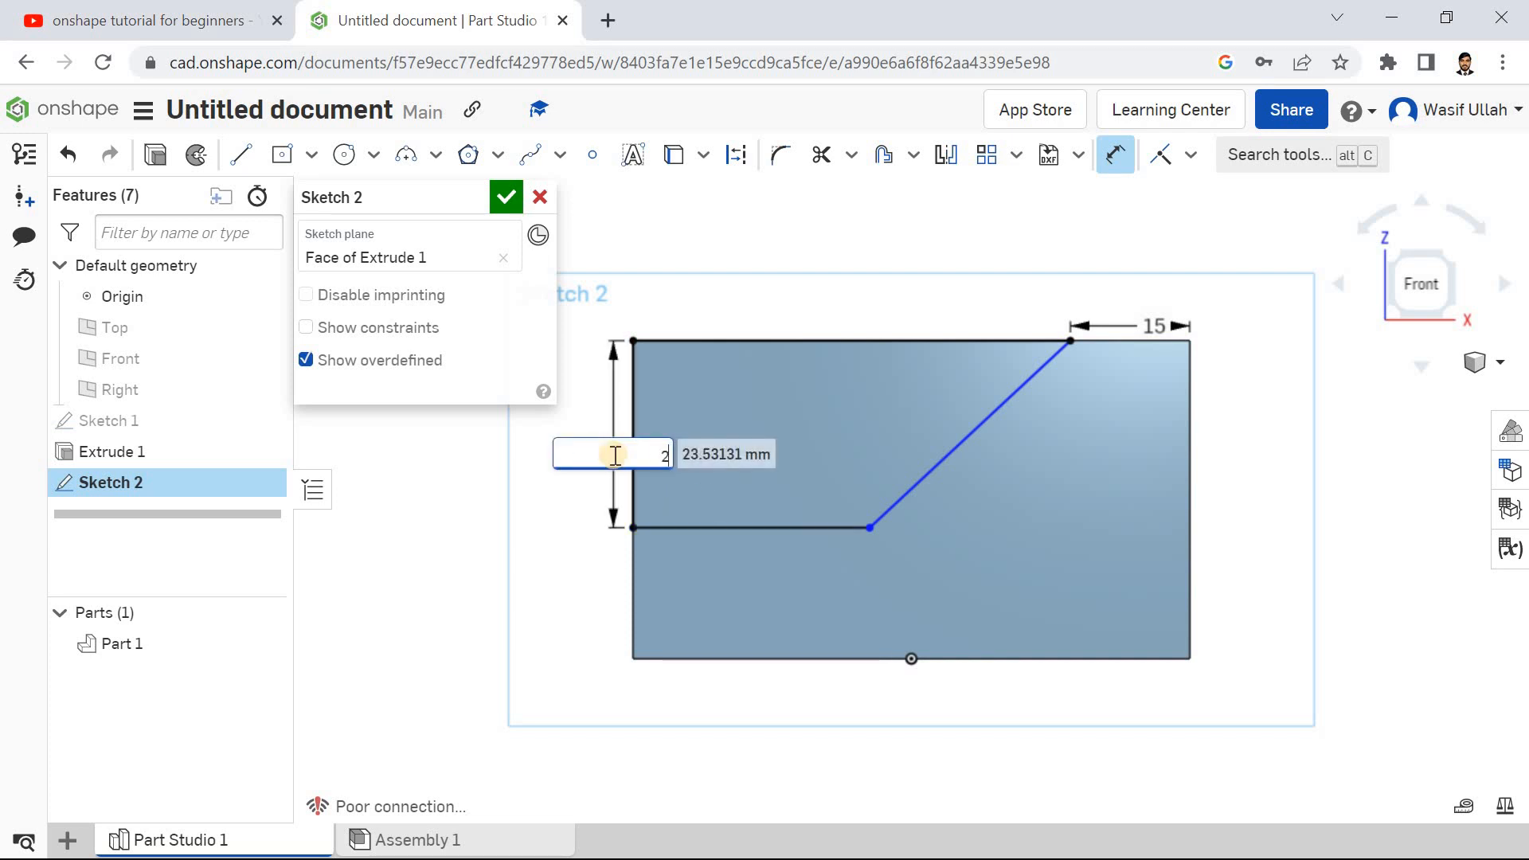
pyautogui.write('0')
pyautogui.press('Return')
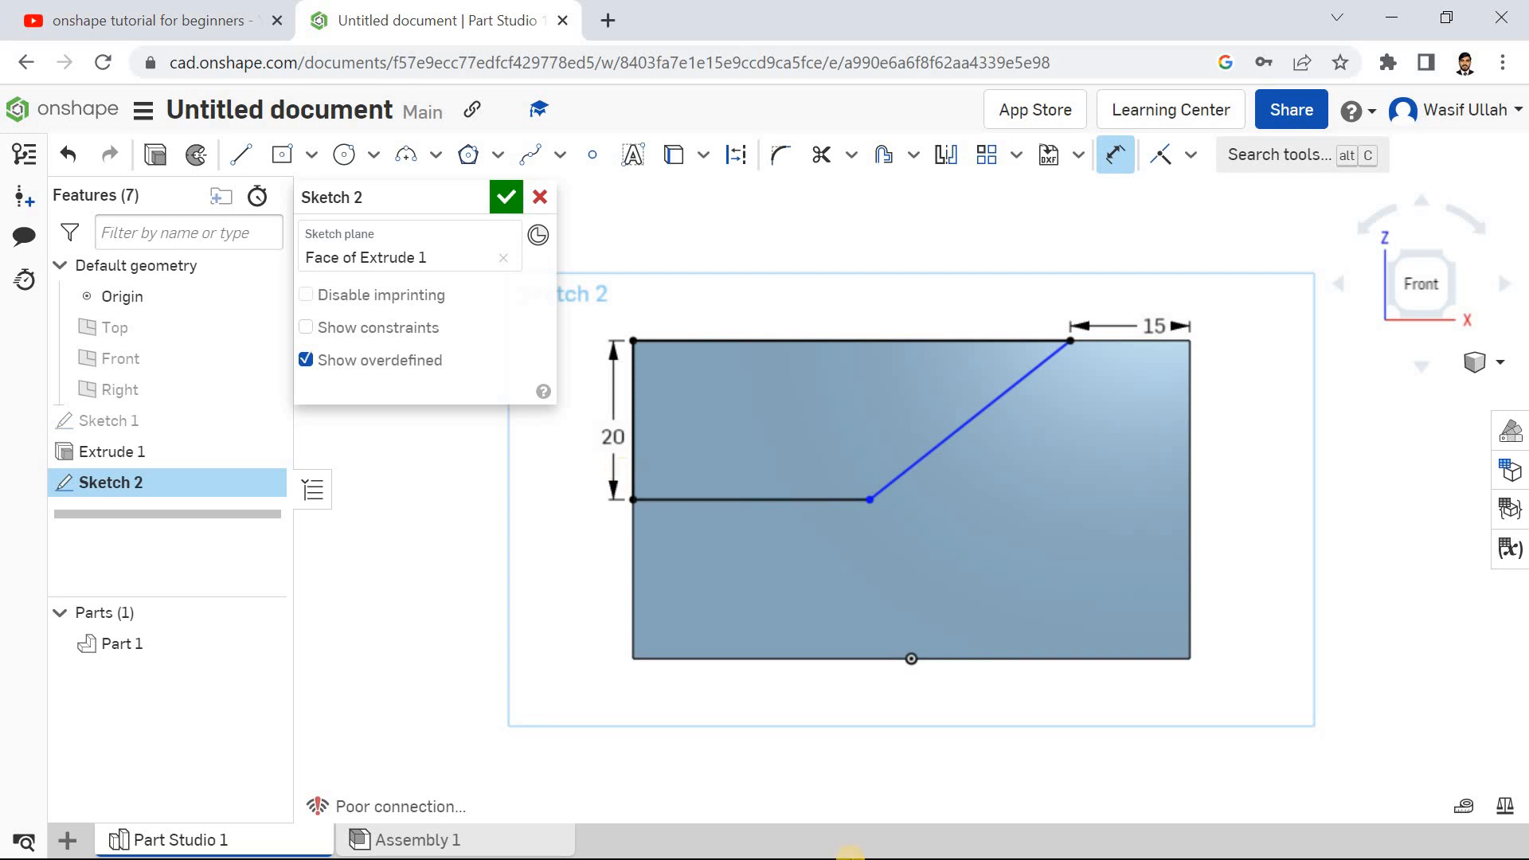
# Step: Check the reference drawing in Photos, dimension the profile's level line 40 mm in Onshape and finish the sketch
pyautogui.click(1389, 17)
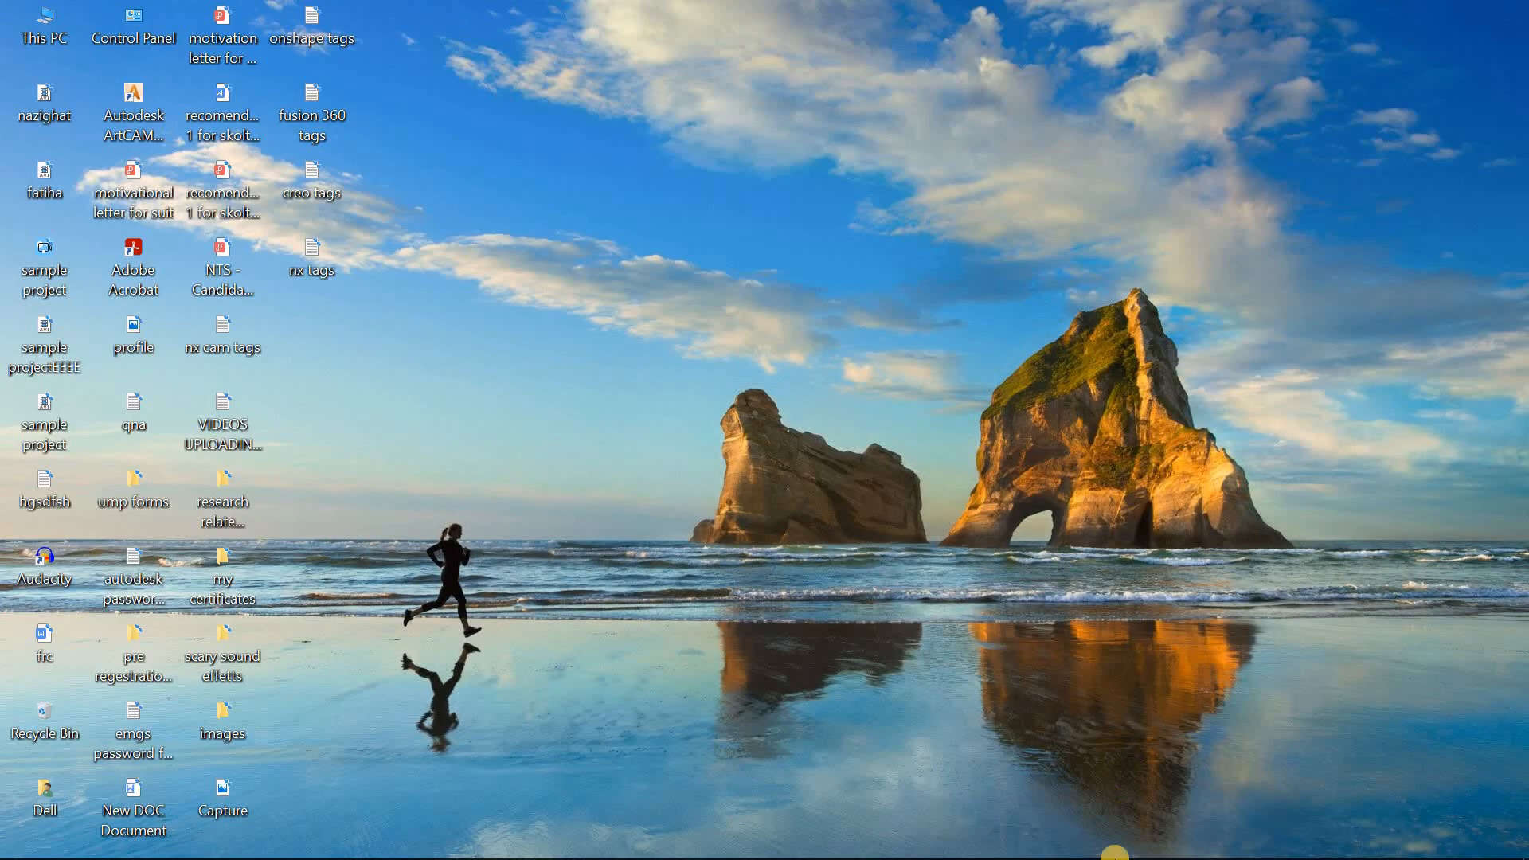
pyautogui.click(1108, 855)
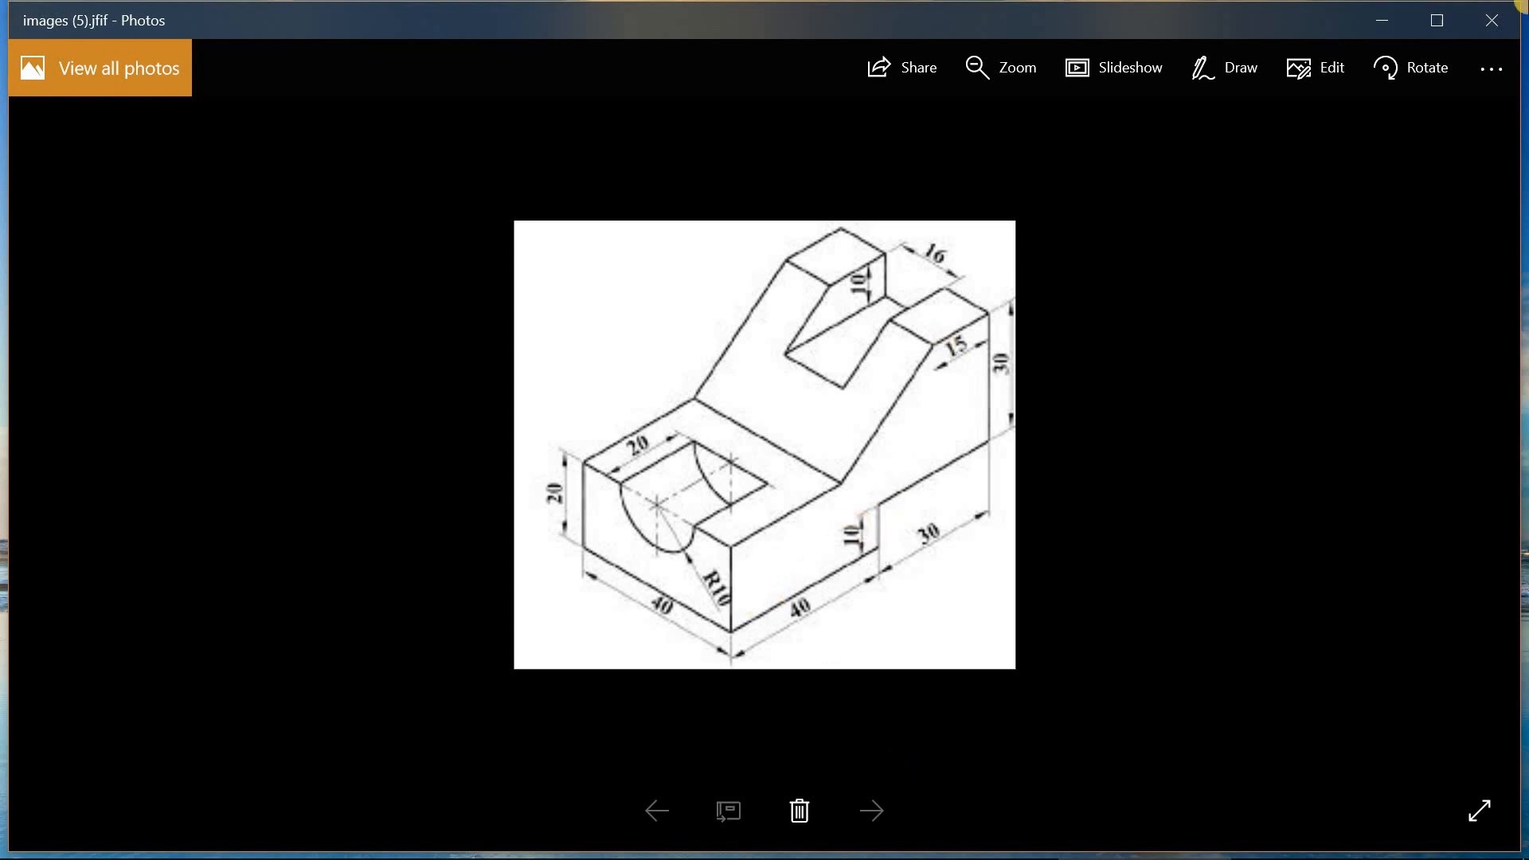
pyautogui.click(1396, 36)
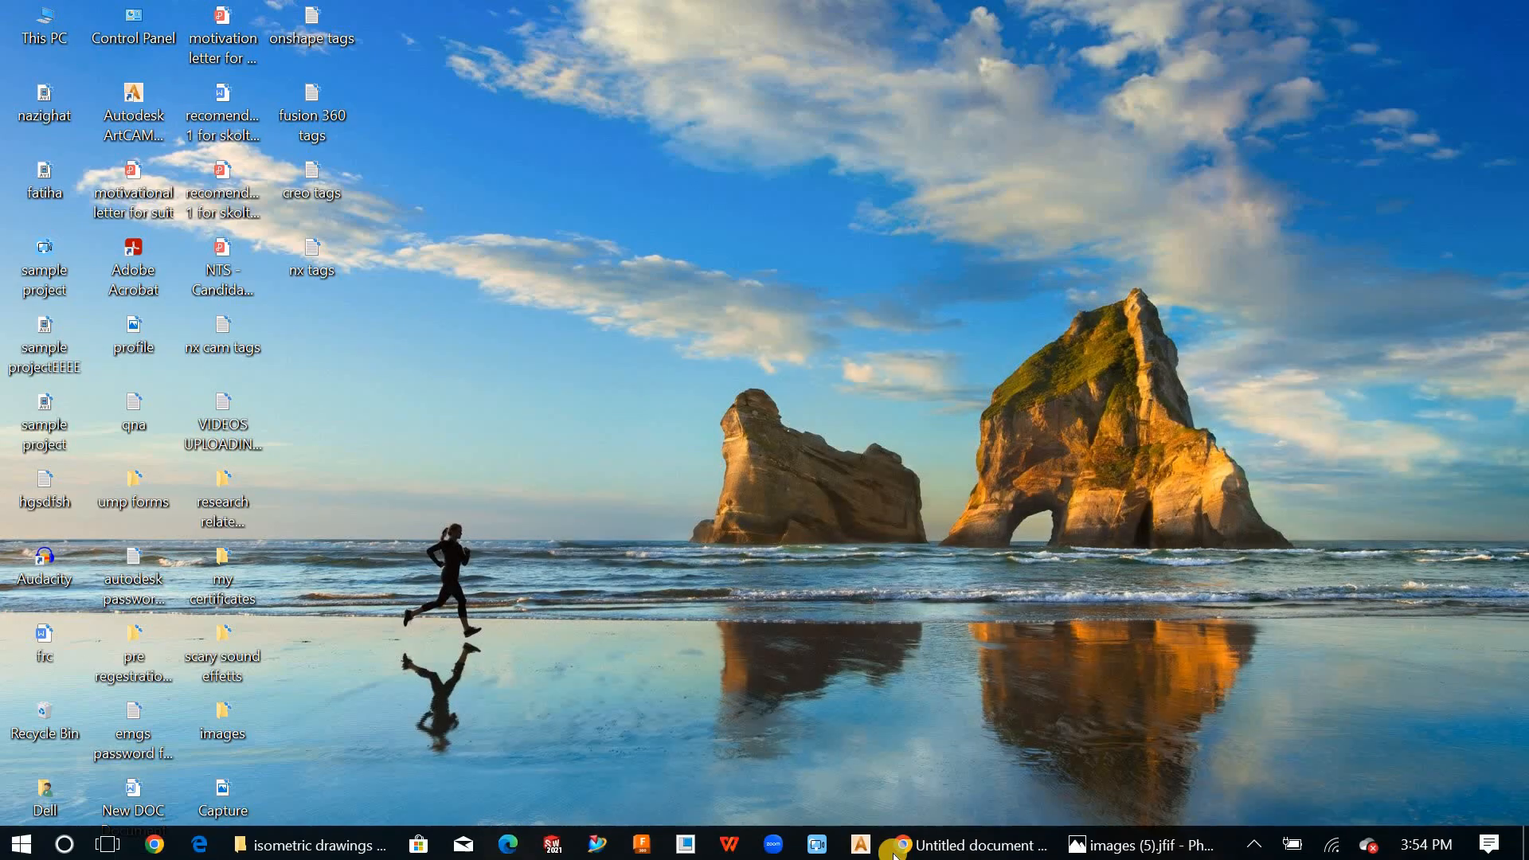
pyautogui.click(932, 846)
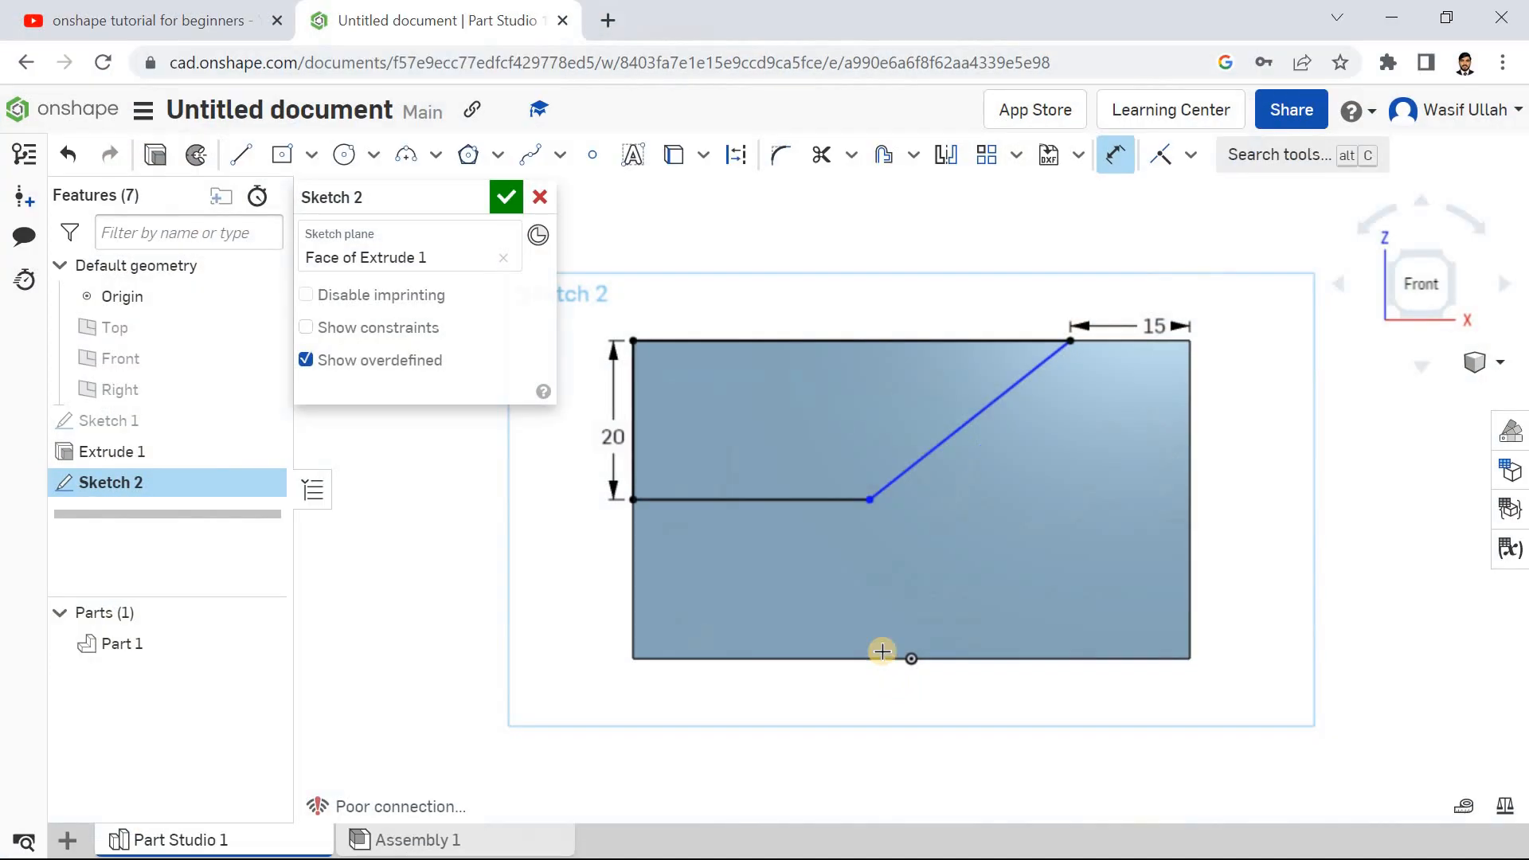
pyautogui.click(725, 499)
pyautogui.click(744, 540)
pyautogui.write('40')
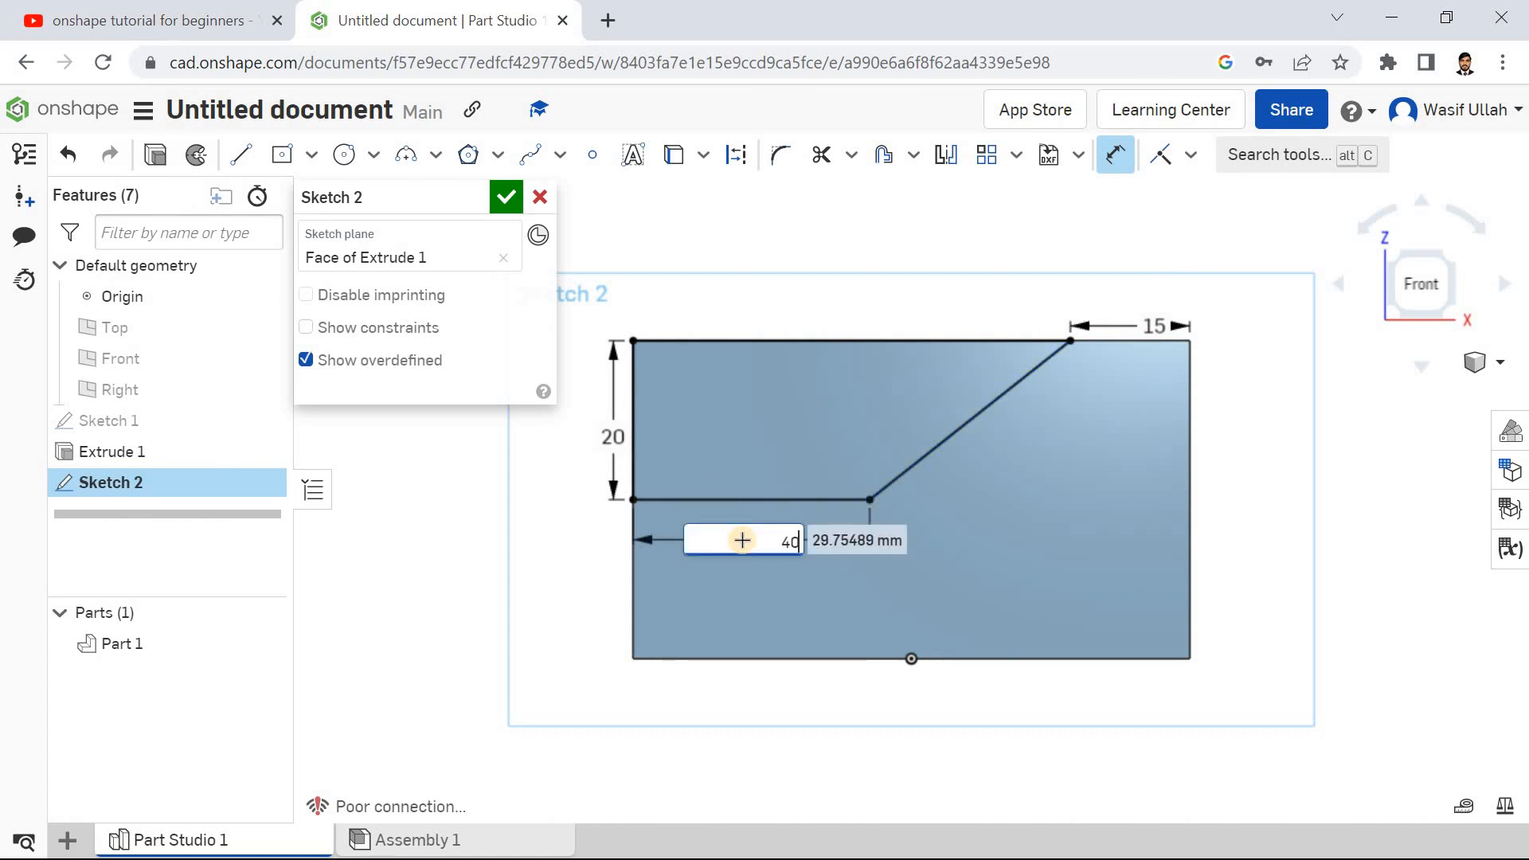
pyautogui.press('Return')
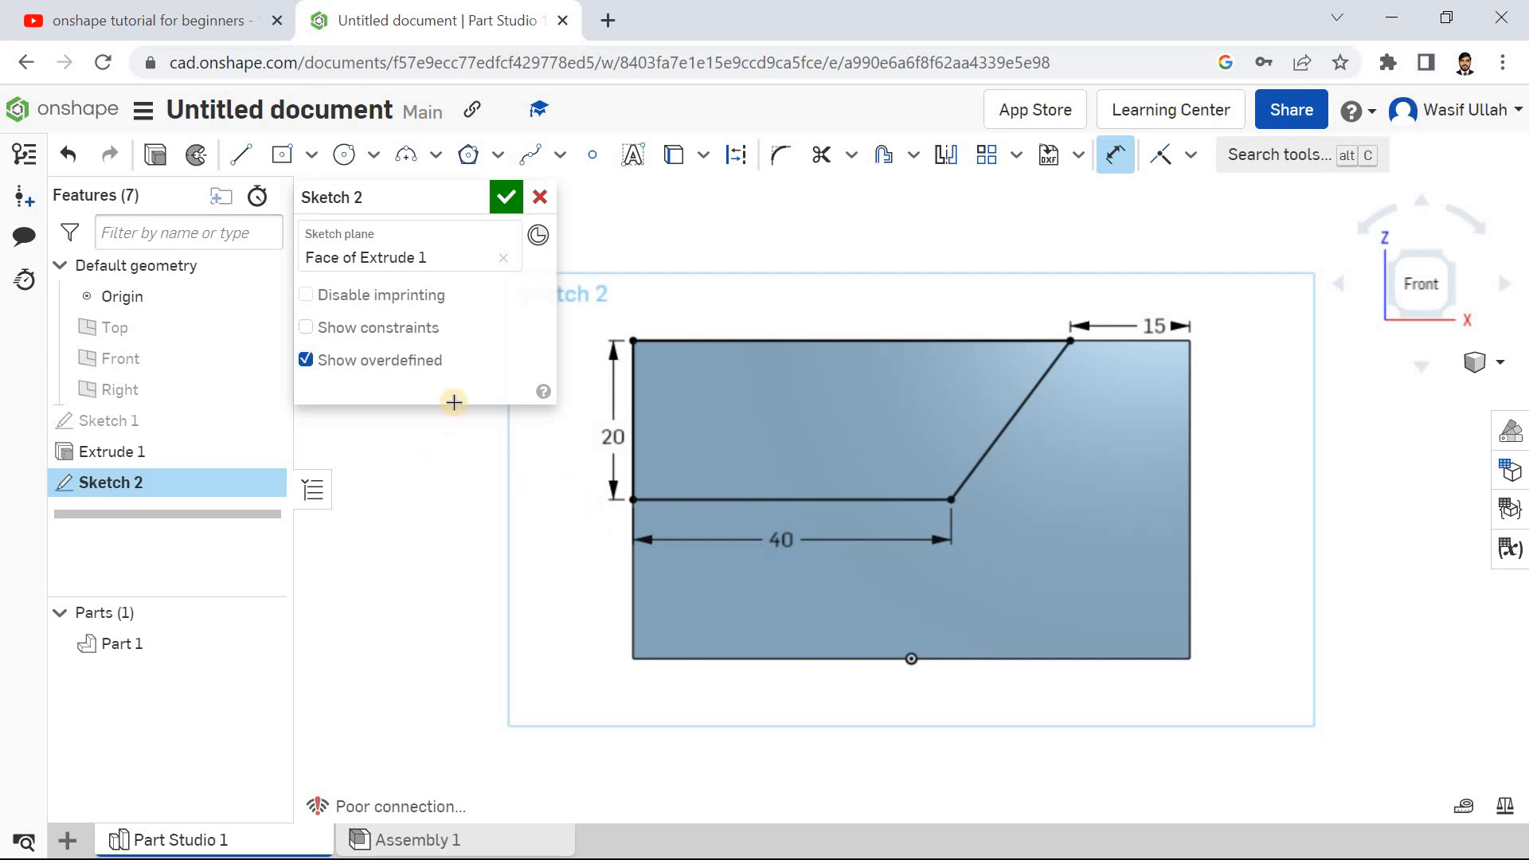
pyautogui.click(506, 196)
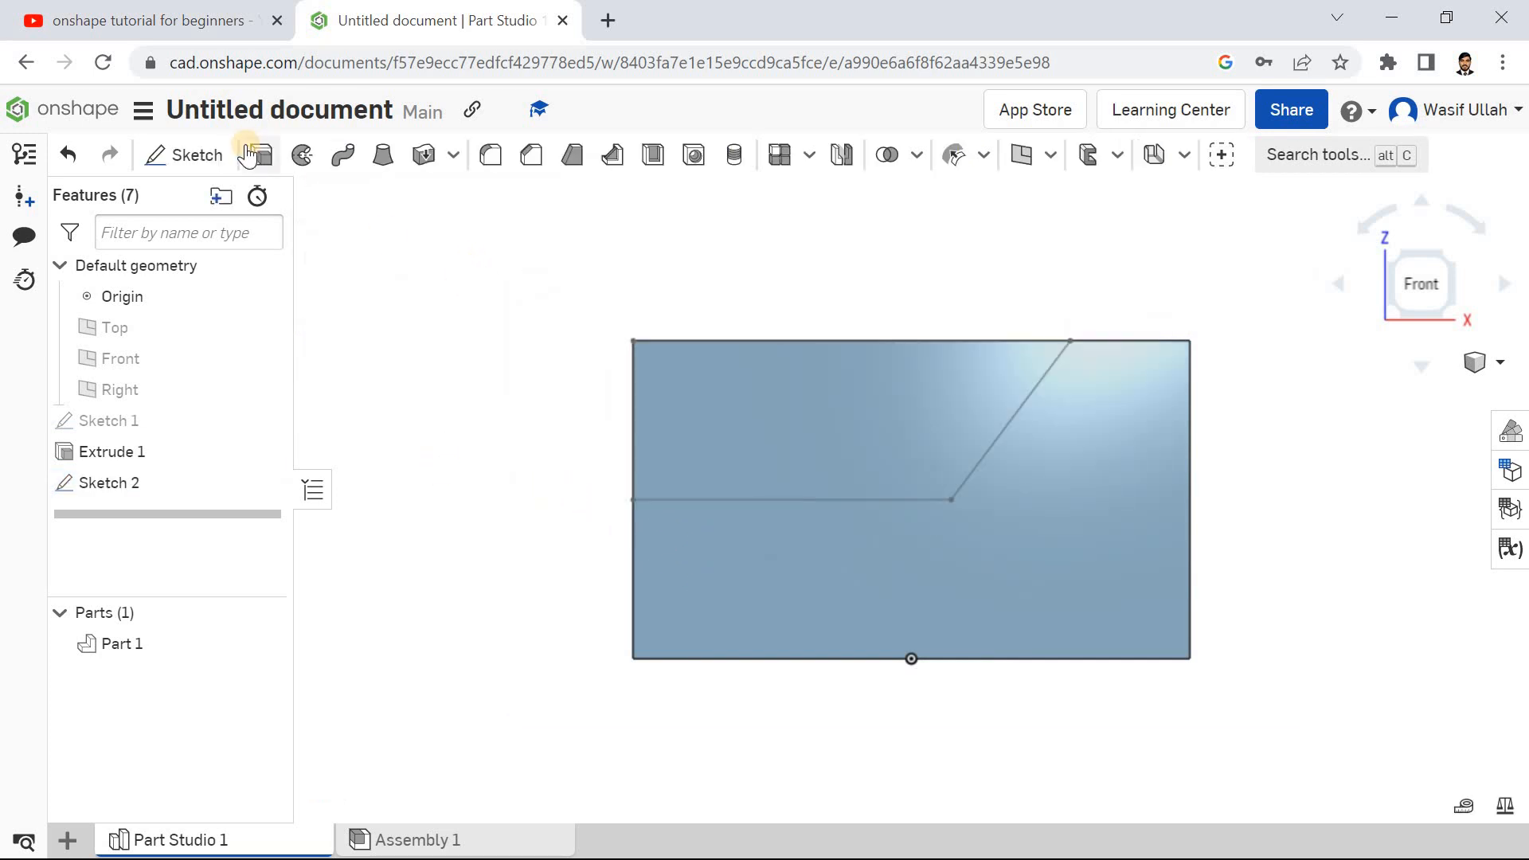
# Step: Extrude the sloped profile as a Remove cut through all of the block
pyautogui.click(253, 154)
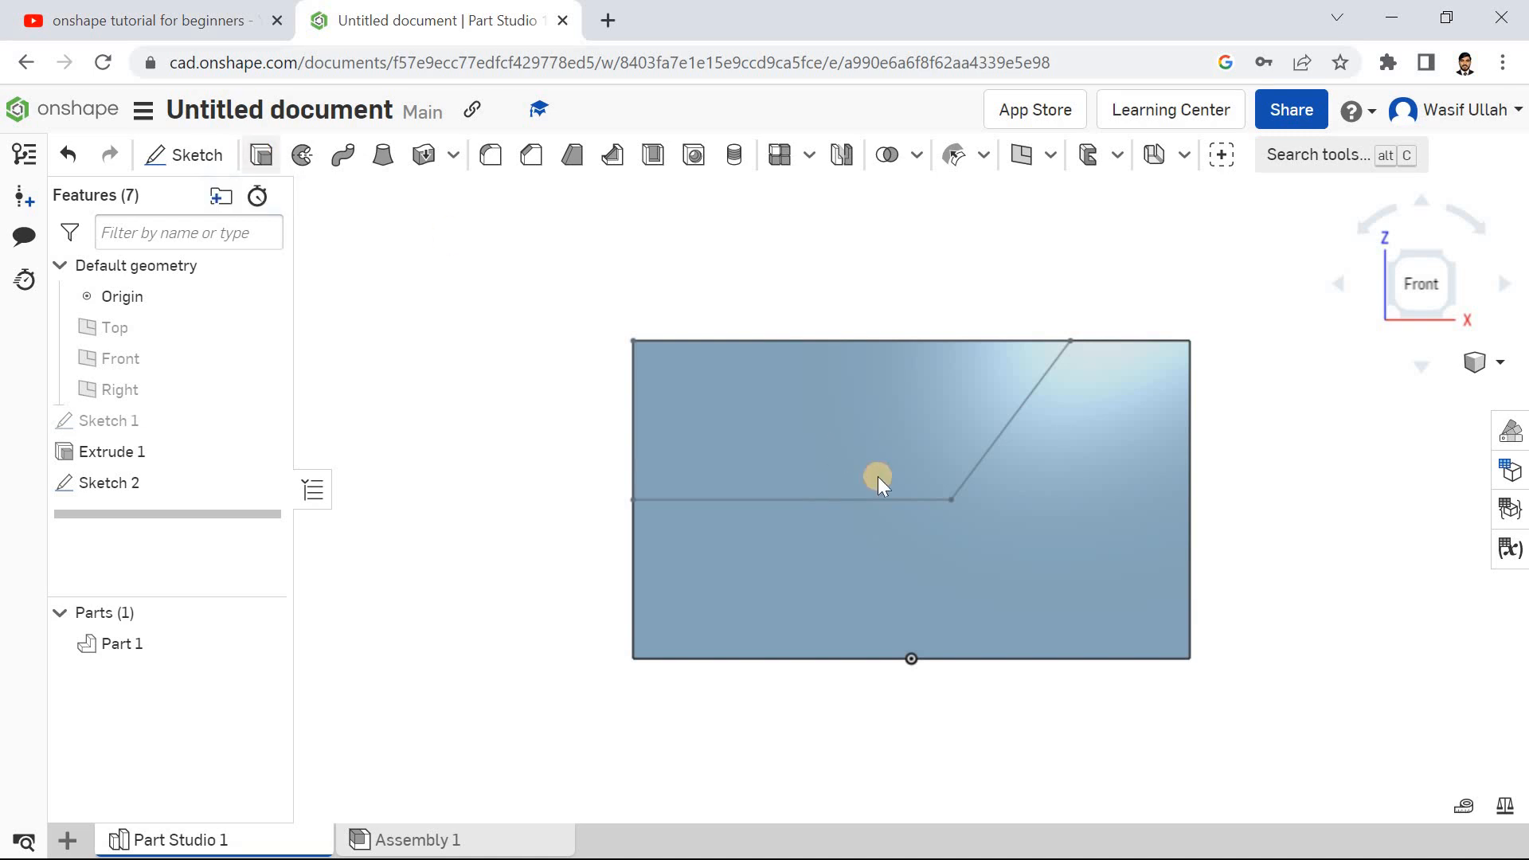
pyautogui.click(854, 442)
pyautogui.moveTo(727, 263); pyautogui.dragTo(693, 290, button='right')
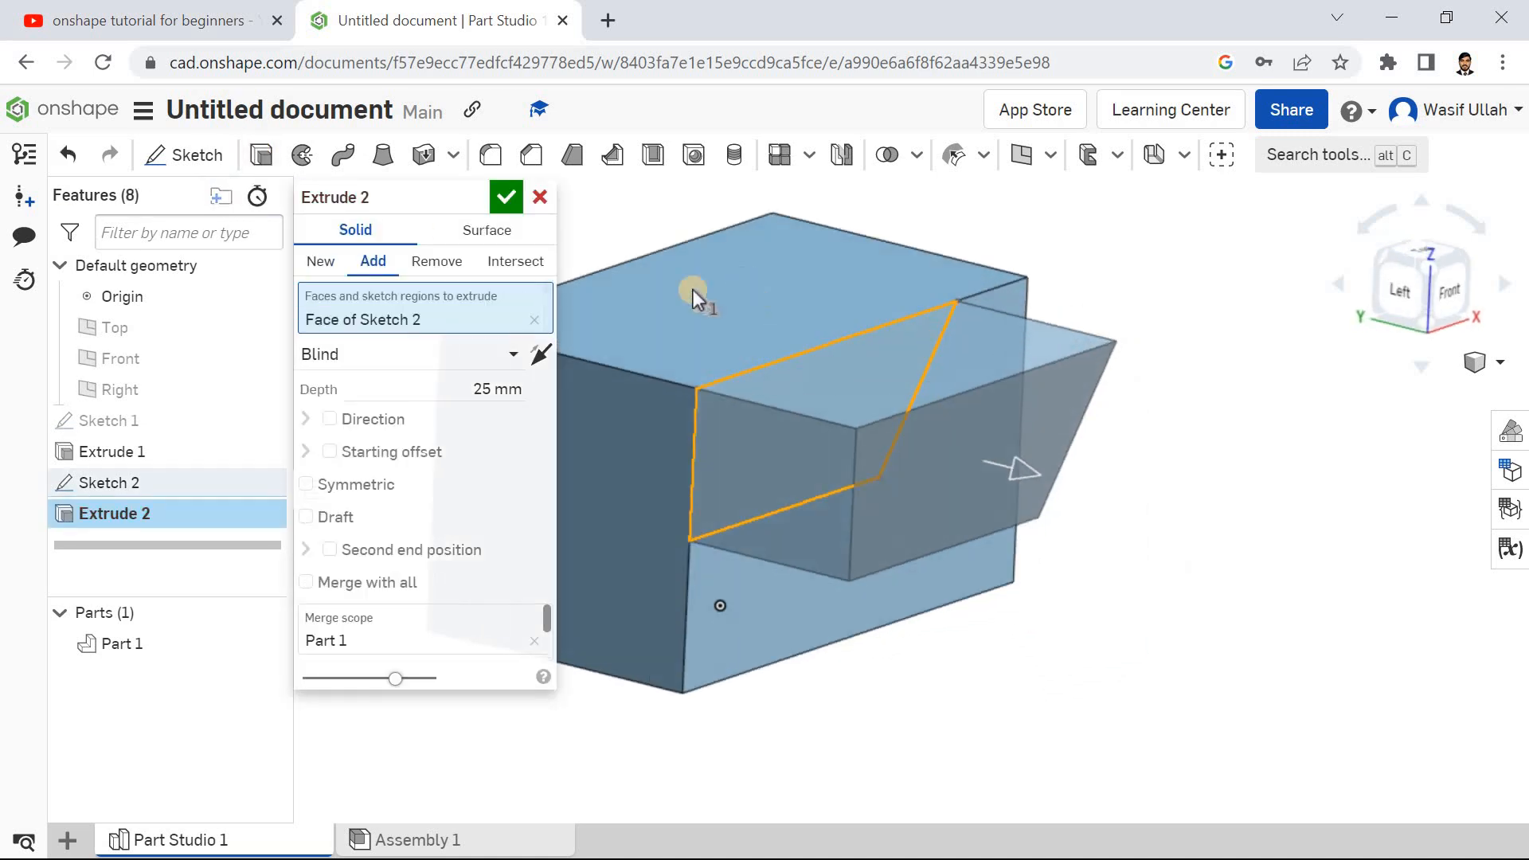
pyautogui.click(532, 351)
pyautogui.click(531, 351)
pyautogui.click(451, 267)
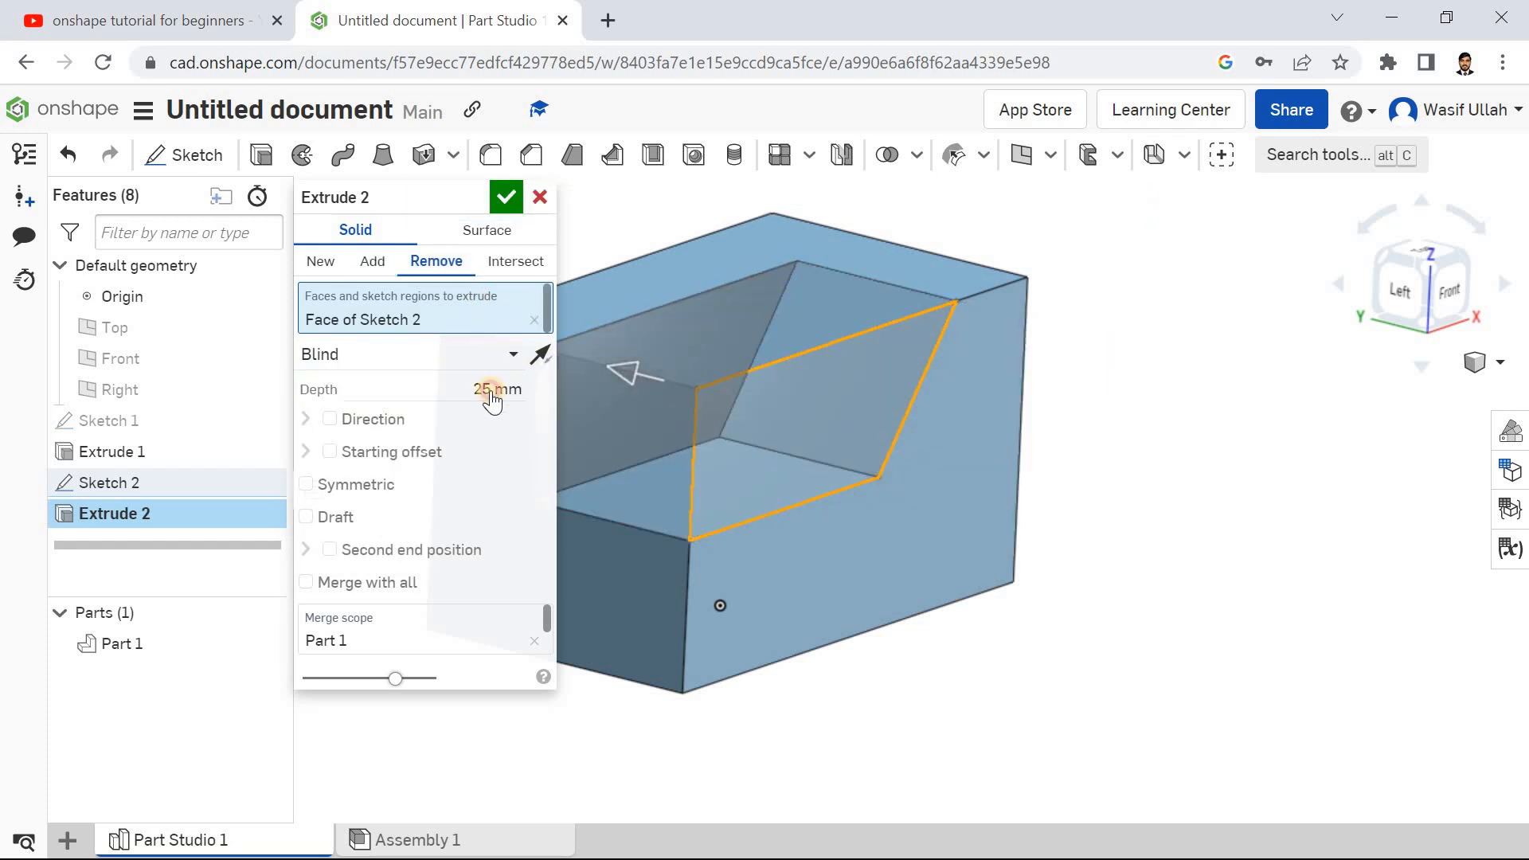
pyautogui.click(482, 355)
pyautogui.click(428, 545)
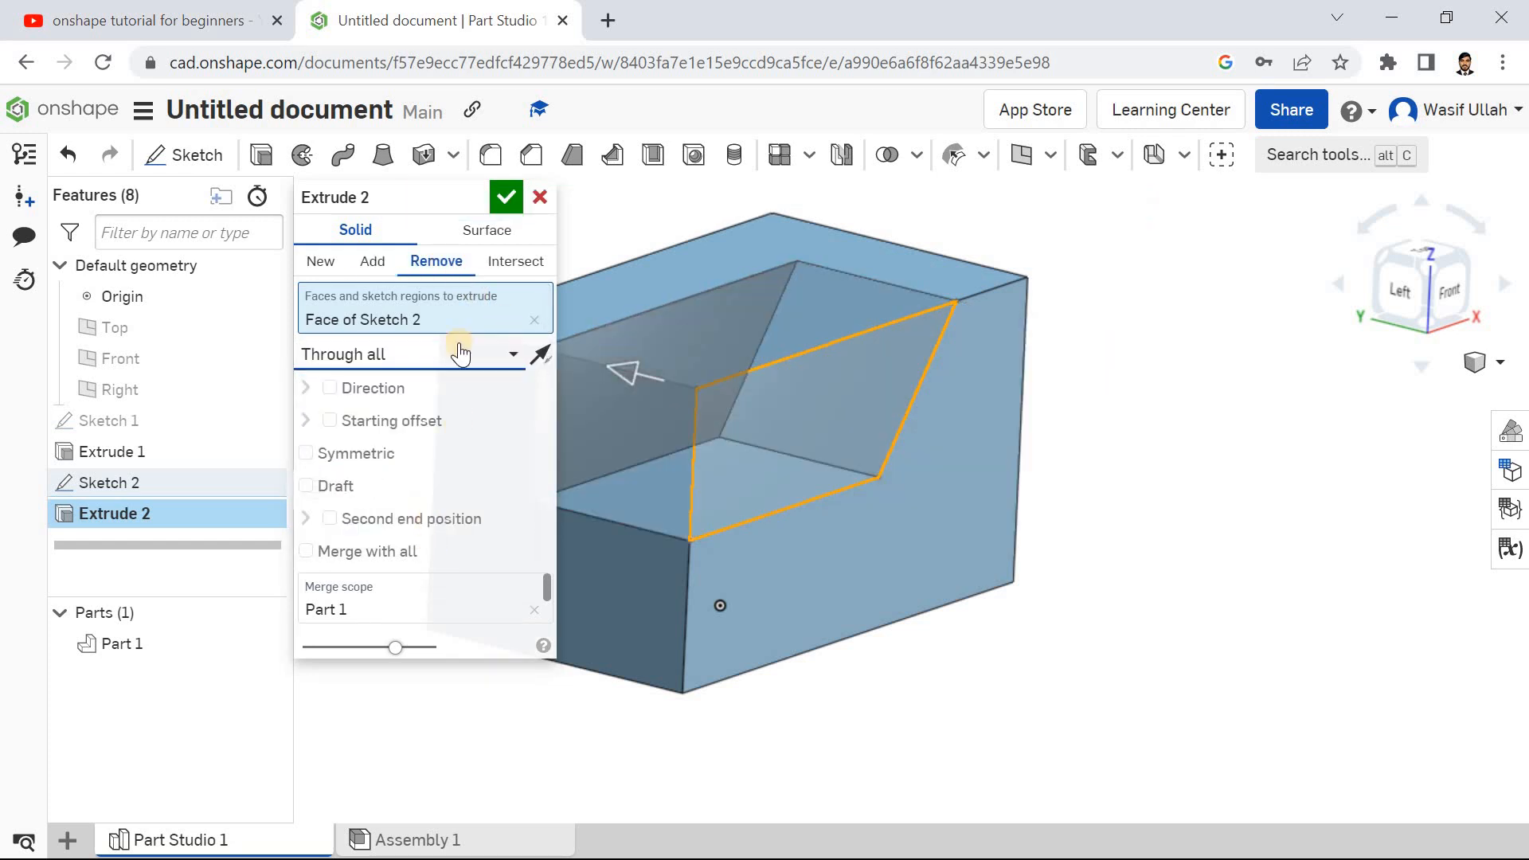
pyautogui.click(506, 197)
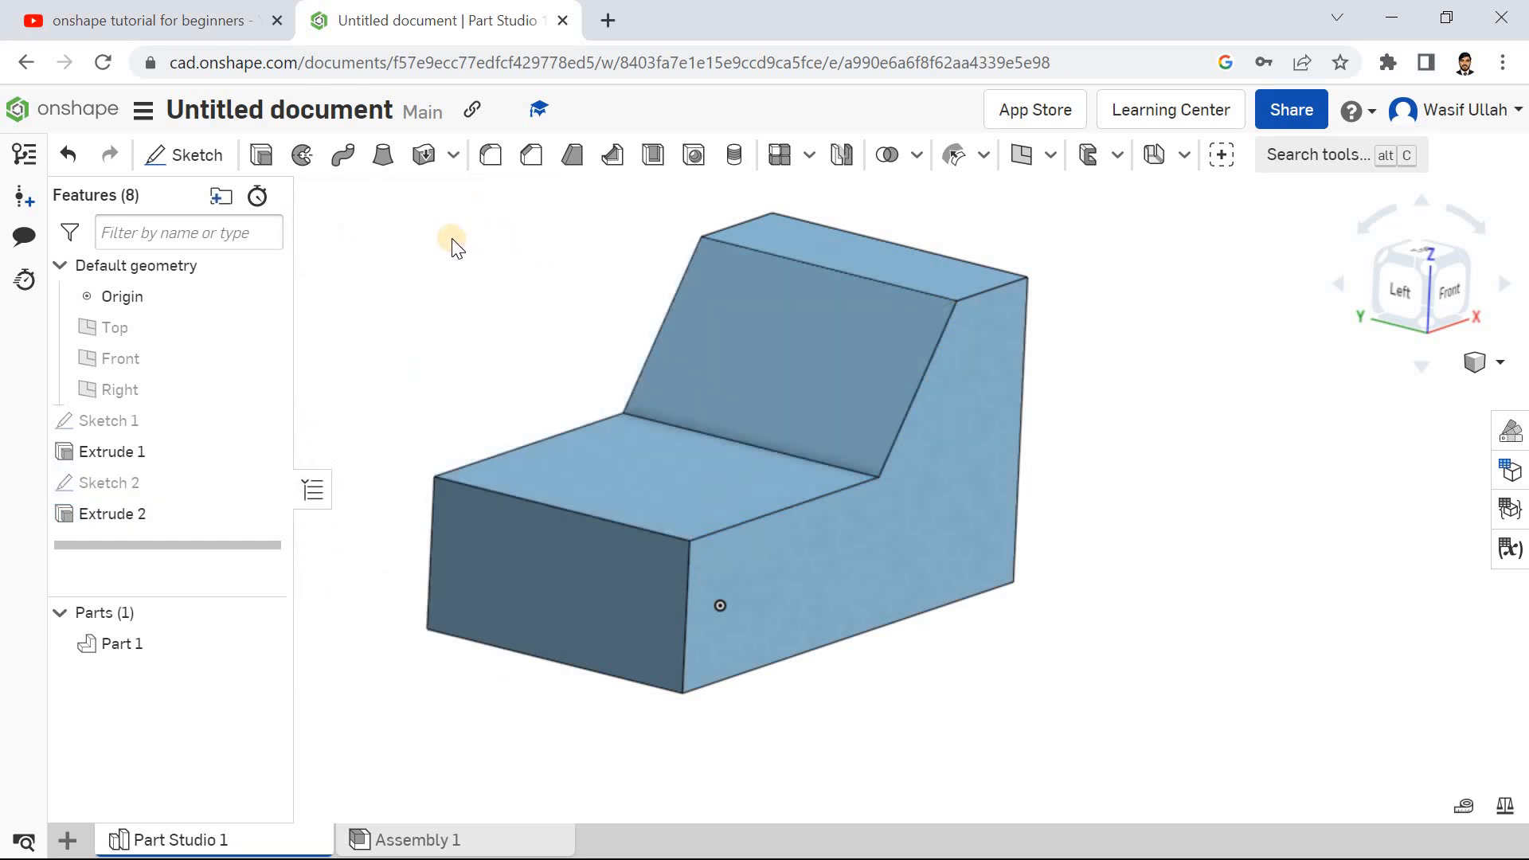
# Step: Sketch a circle about 25.5 mm in diameter on the block's low end face, centred on the midpoint of its upper edge
pyautogui.moveTo(451, 246); pyautogui.dragTo(567, 239, button='right')
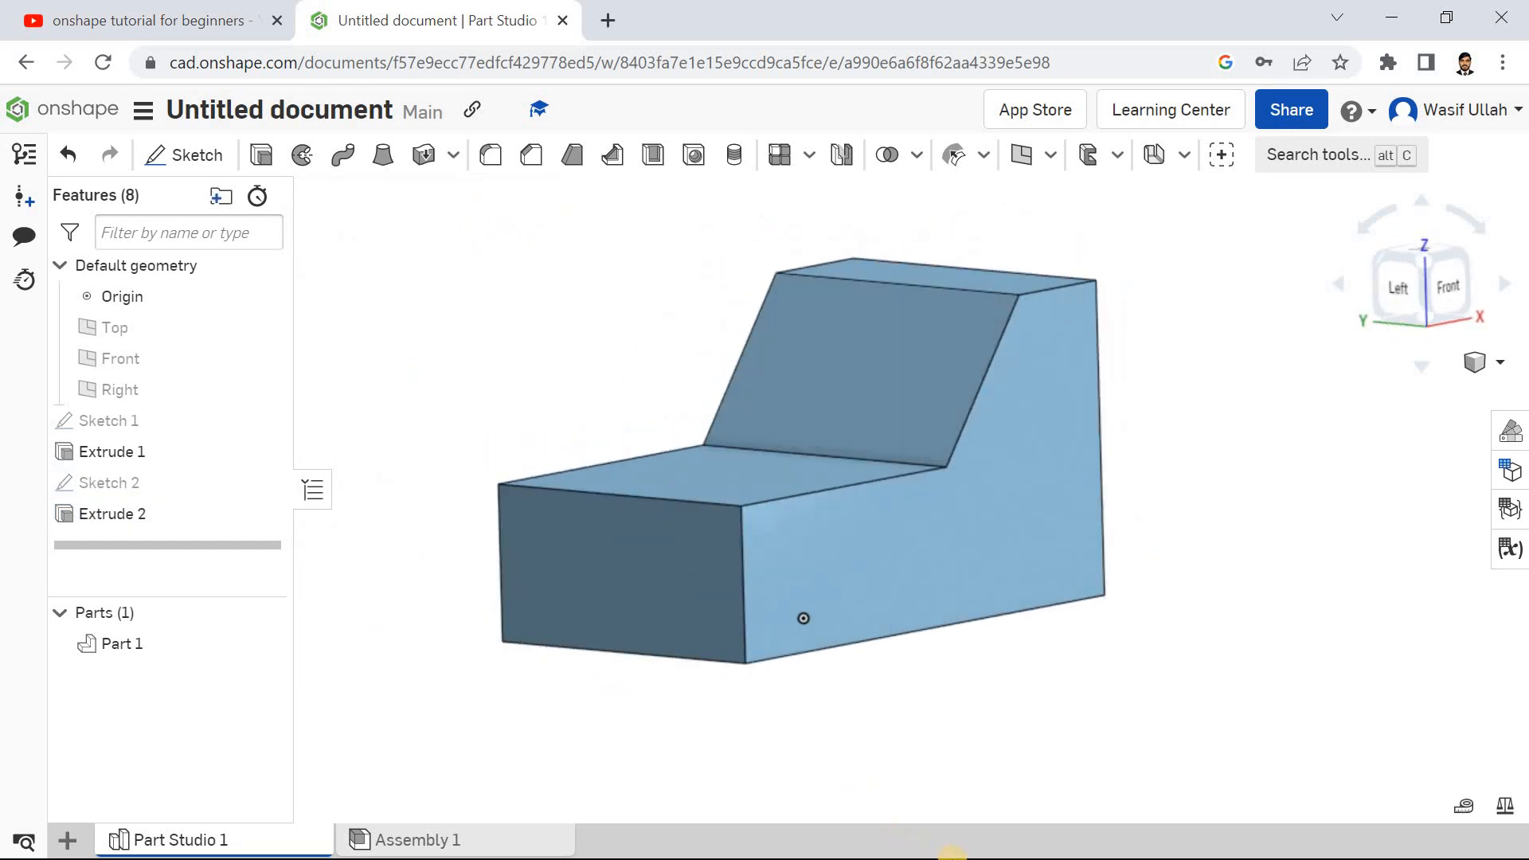
pyautogui.click(629, 532)
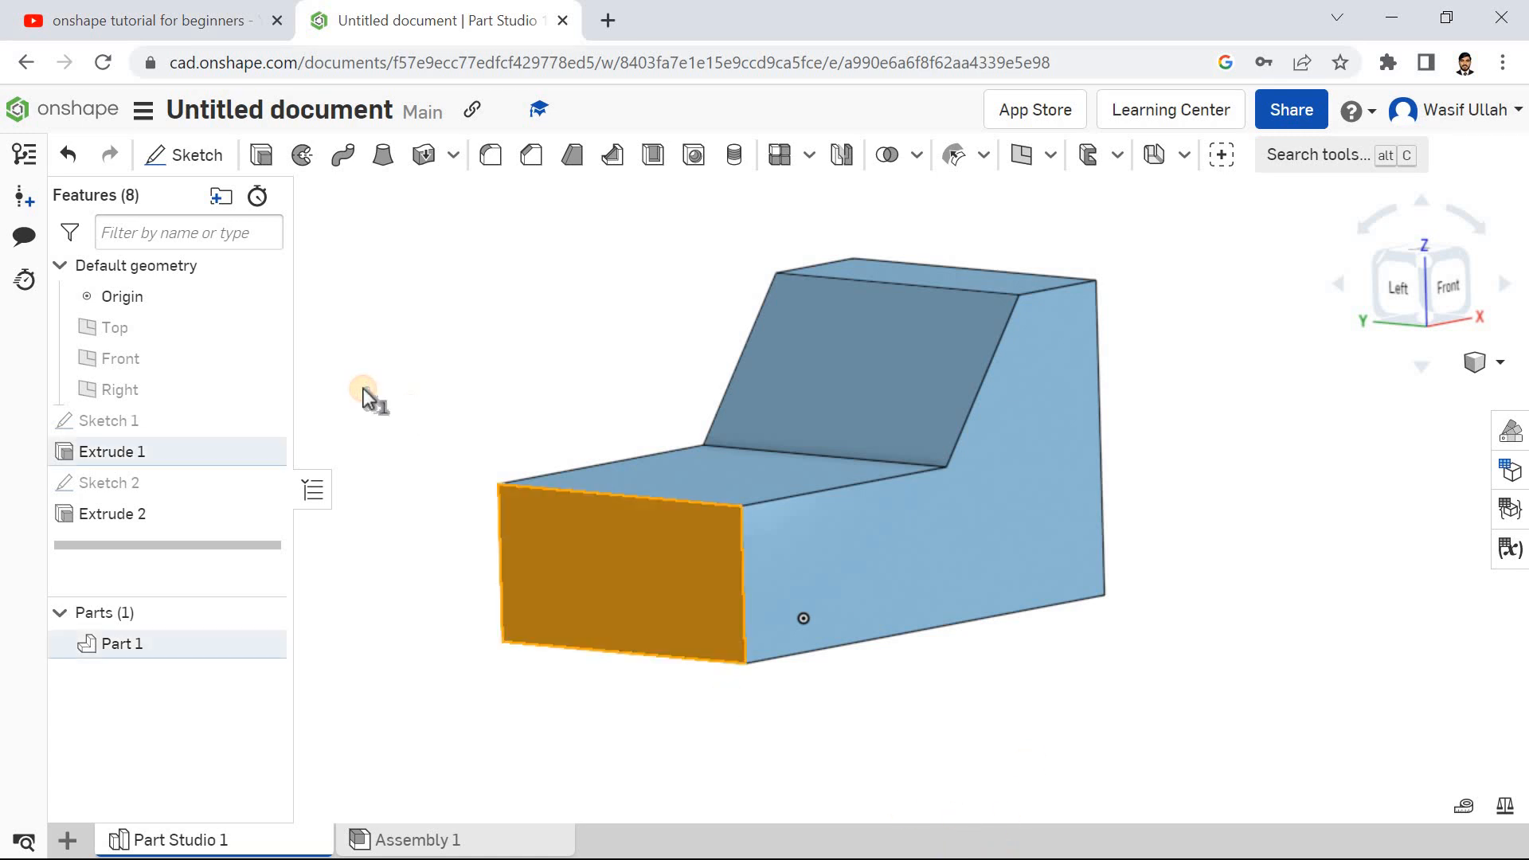
pyautogui.click(196, 159)
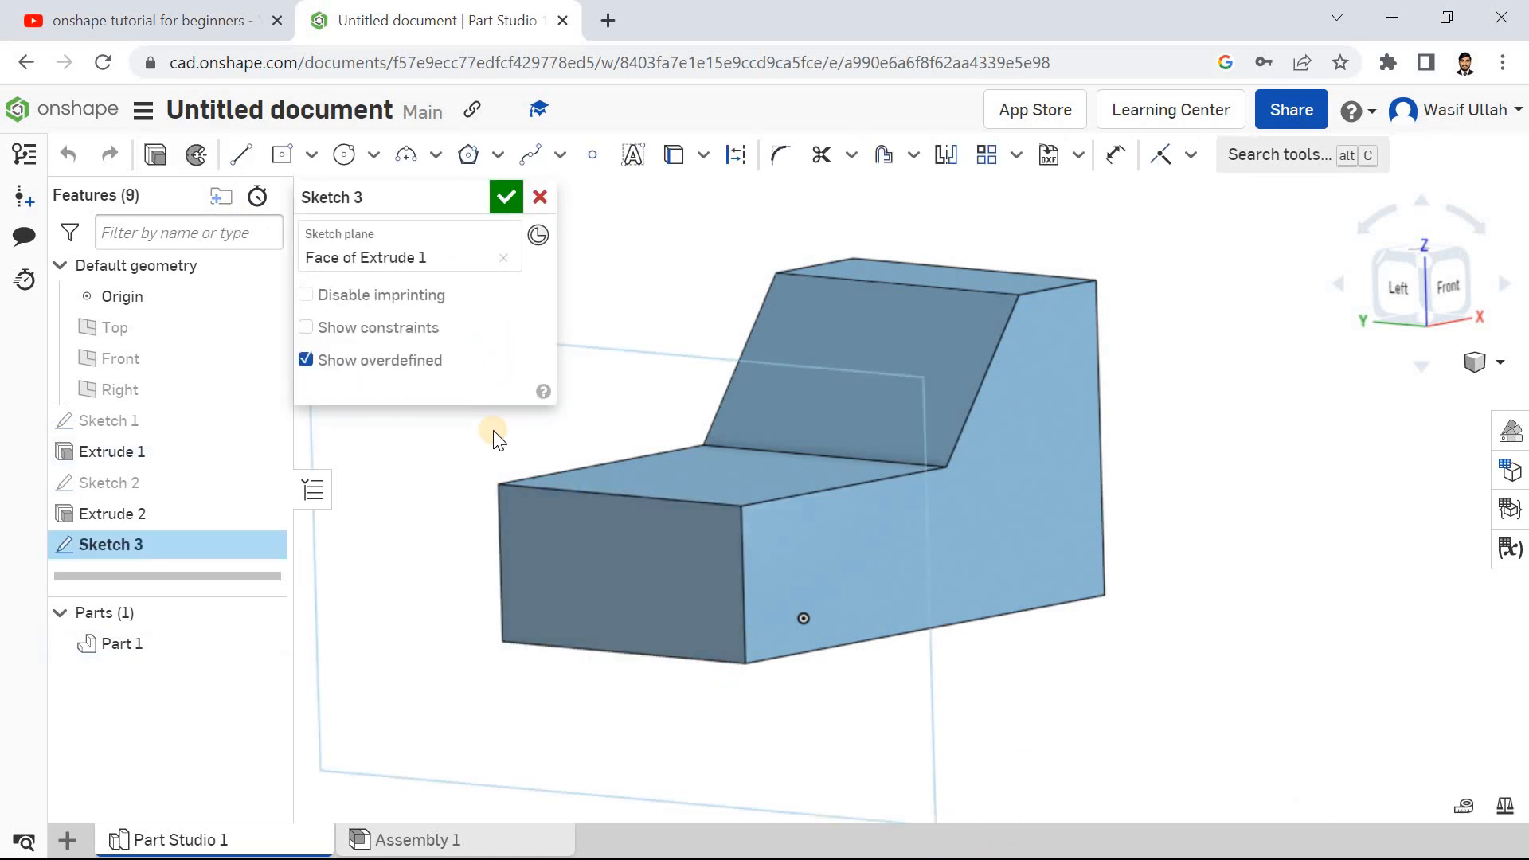
pyautogui.press('n')
pyautogui.click(343, 155)
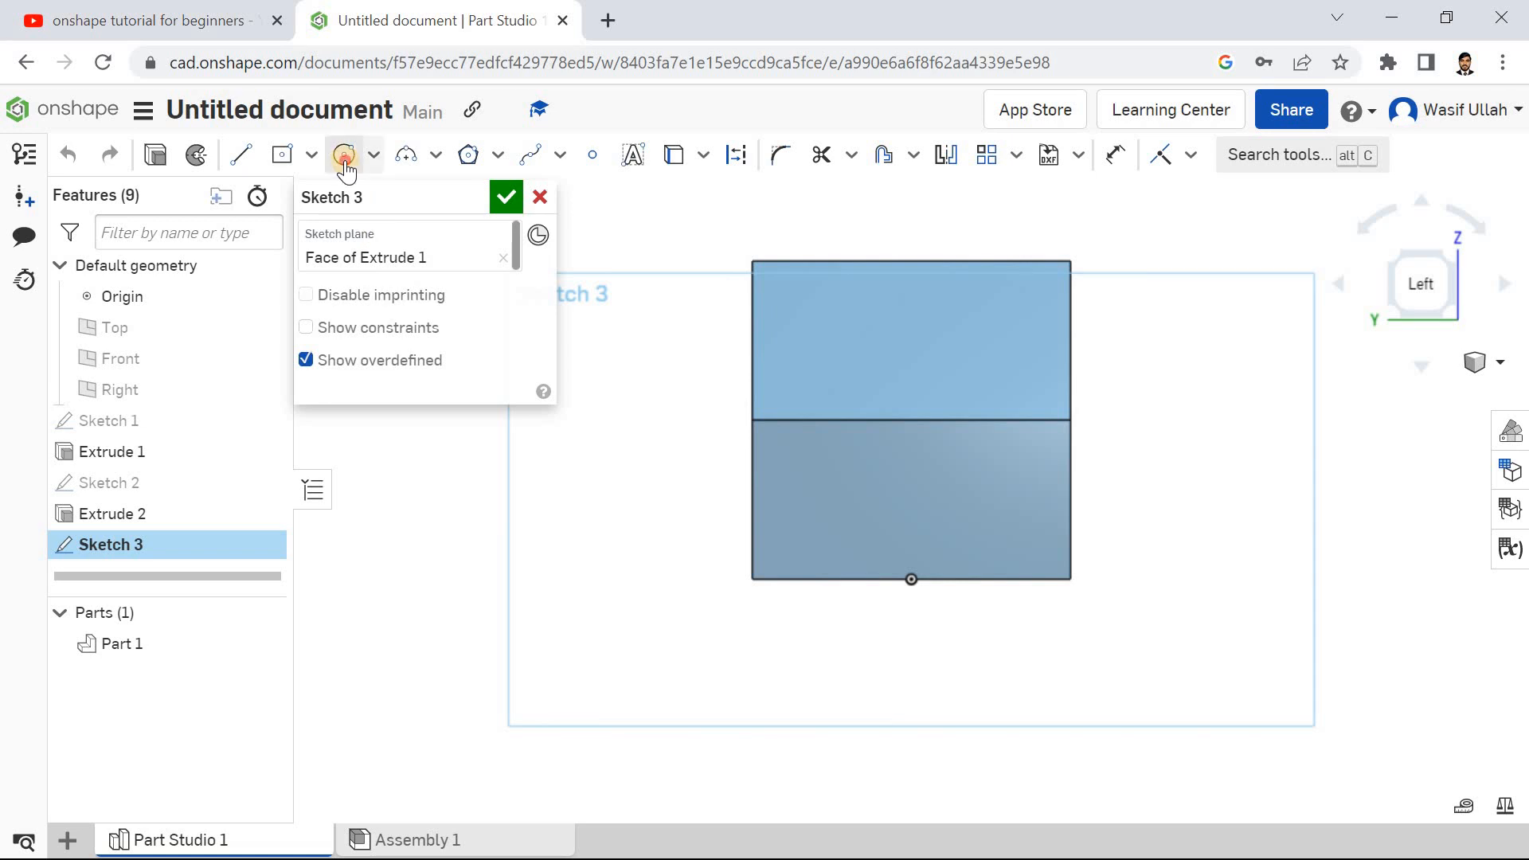
pyautogui.click(911, 420)
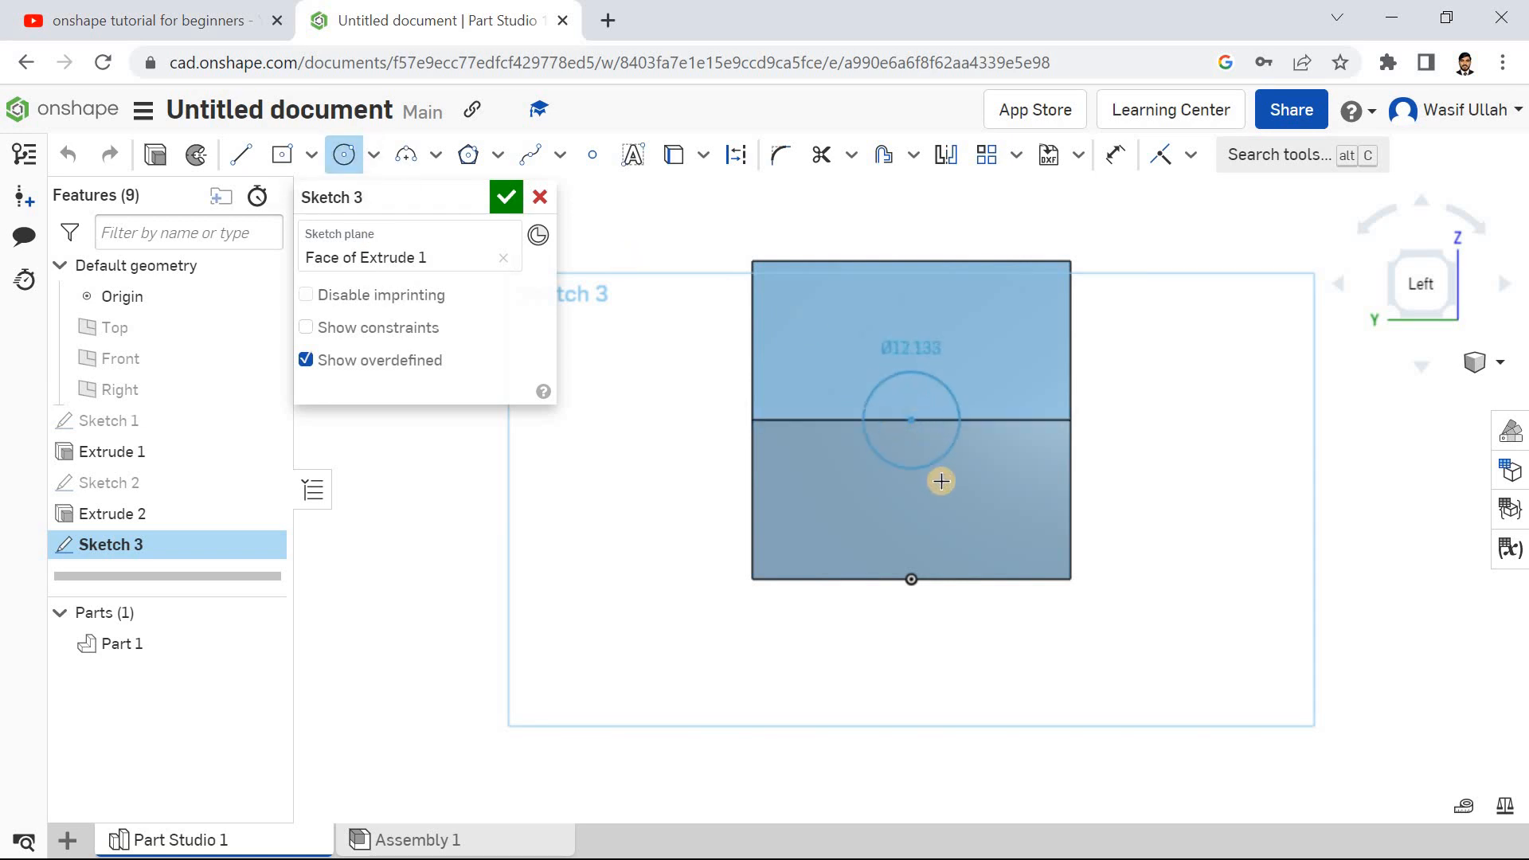
pyautogui.click(946, 496)
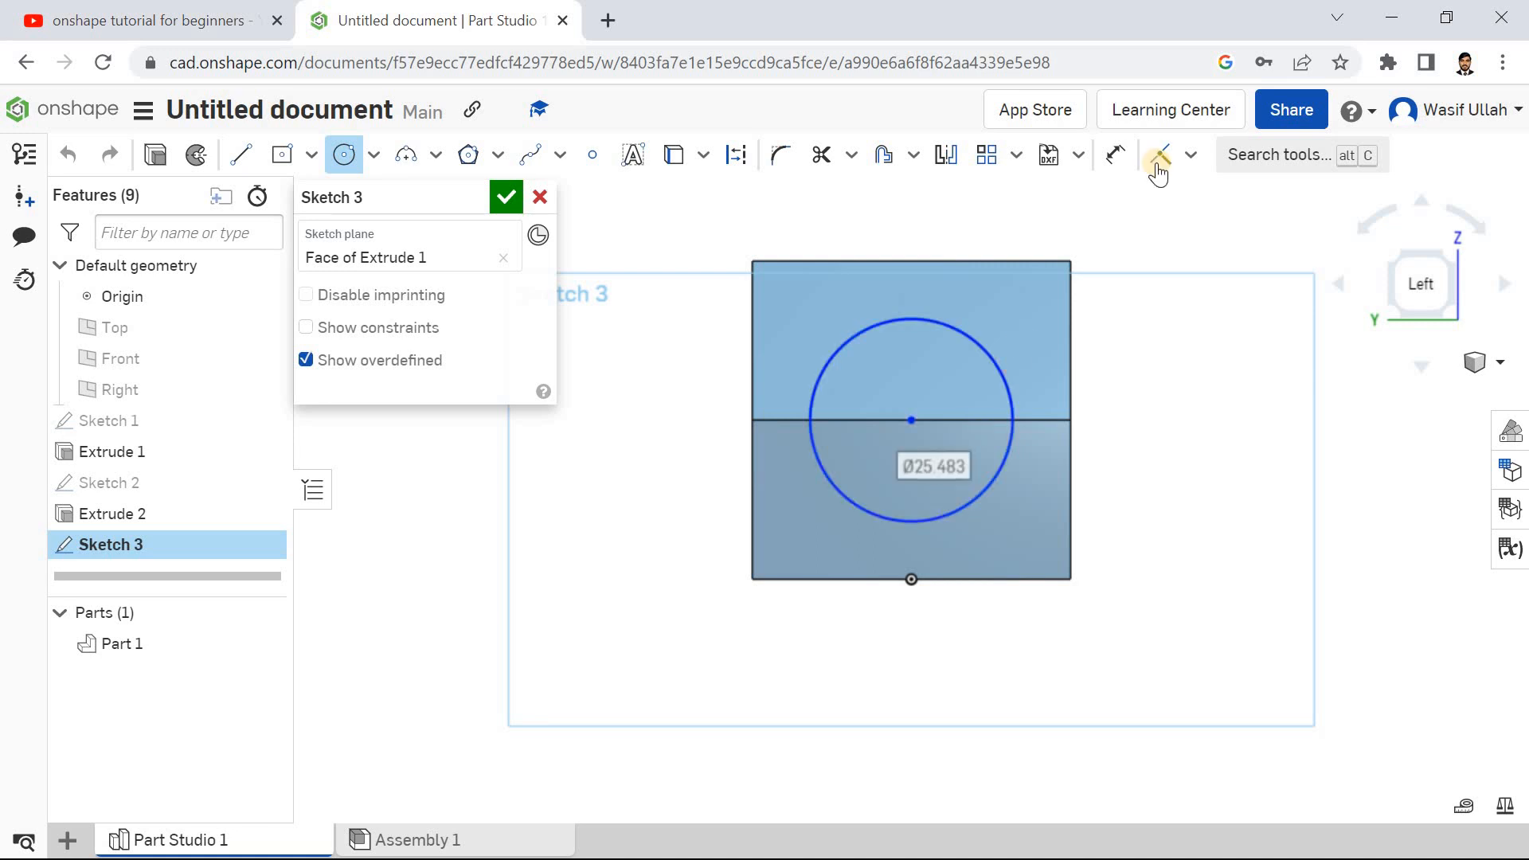
# Step: Set the circle's diameter to 20 mm, finish the sketch and show the part in an isometric view
pyautogui.click(1129, 164)
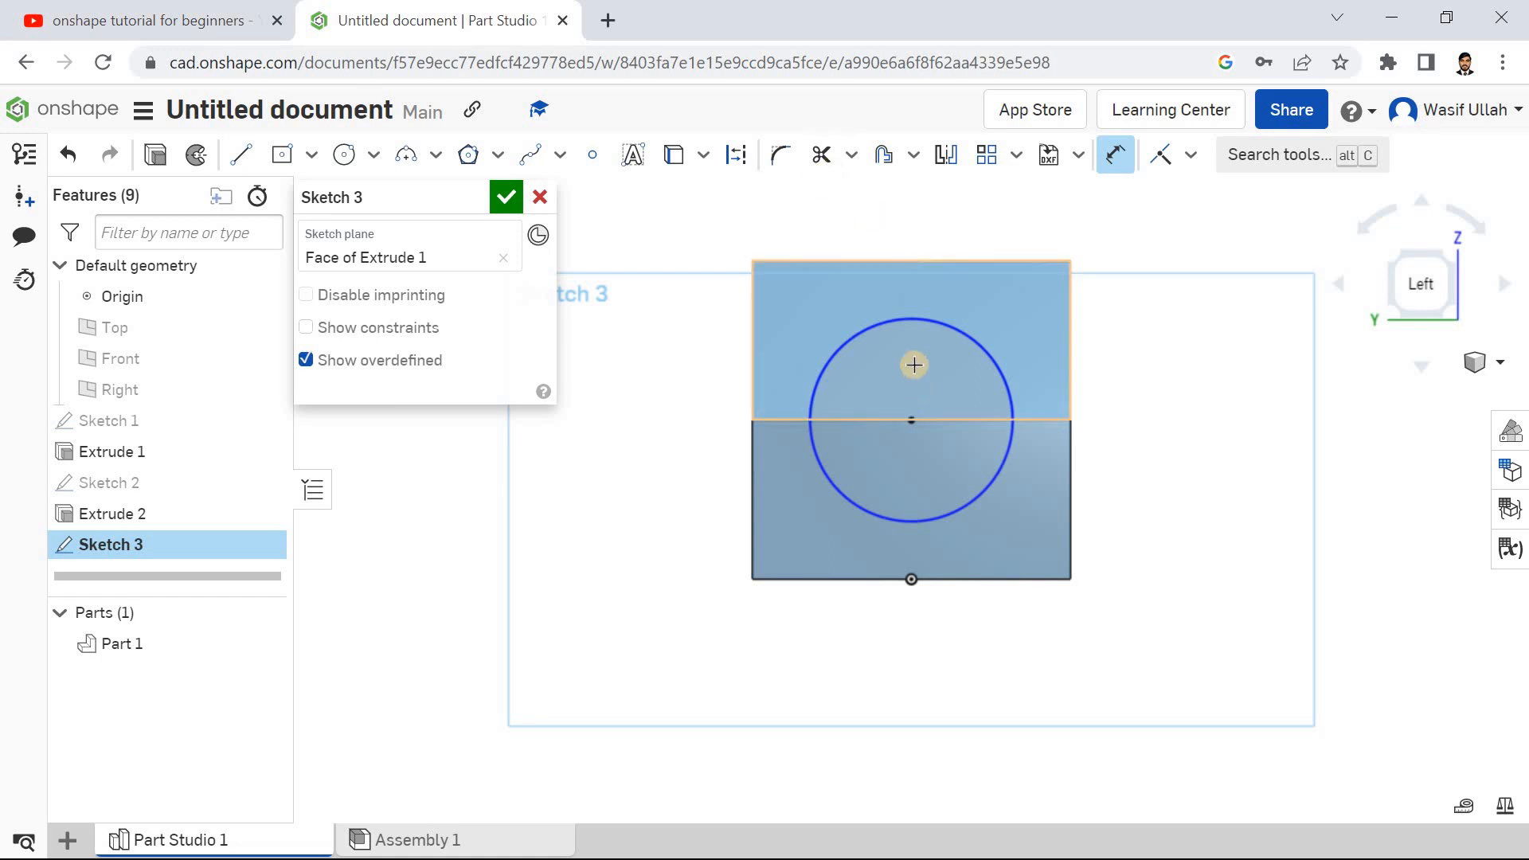
pyautogui.click(853, 341)
pyautogui.click(683, 449)
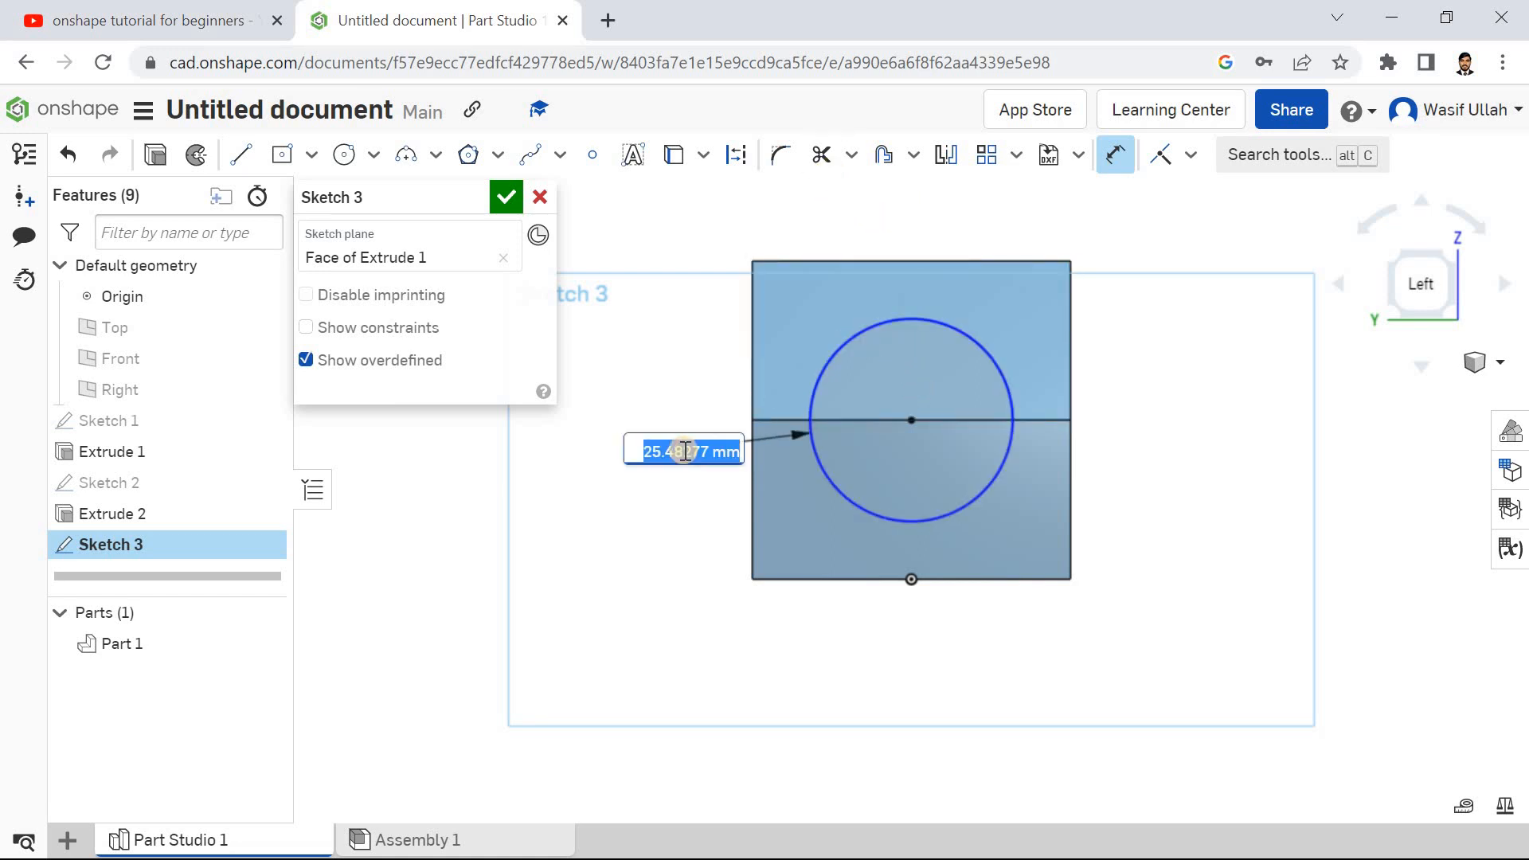
pyautogui.write('20')
pyautogui.press('Return')
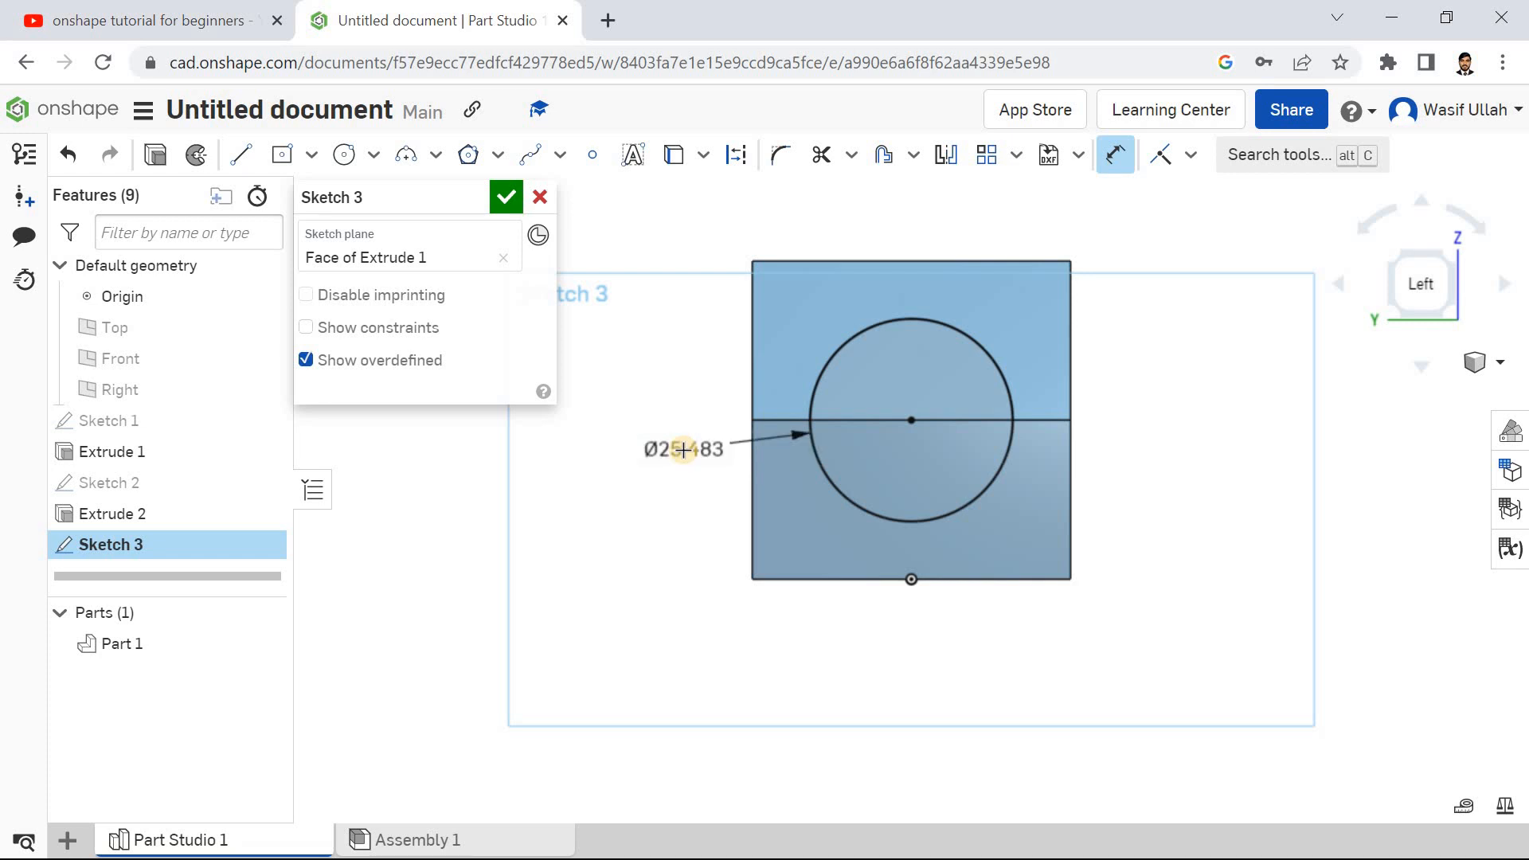
pyautogui.click(515, 208)
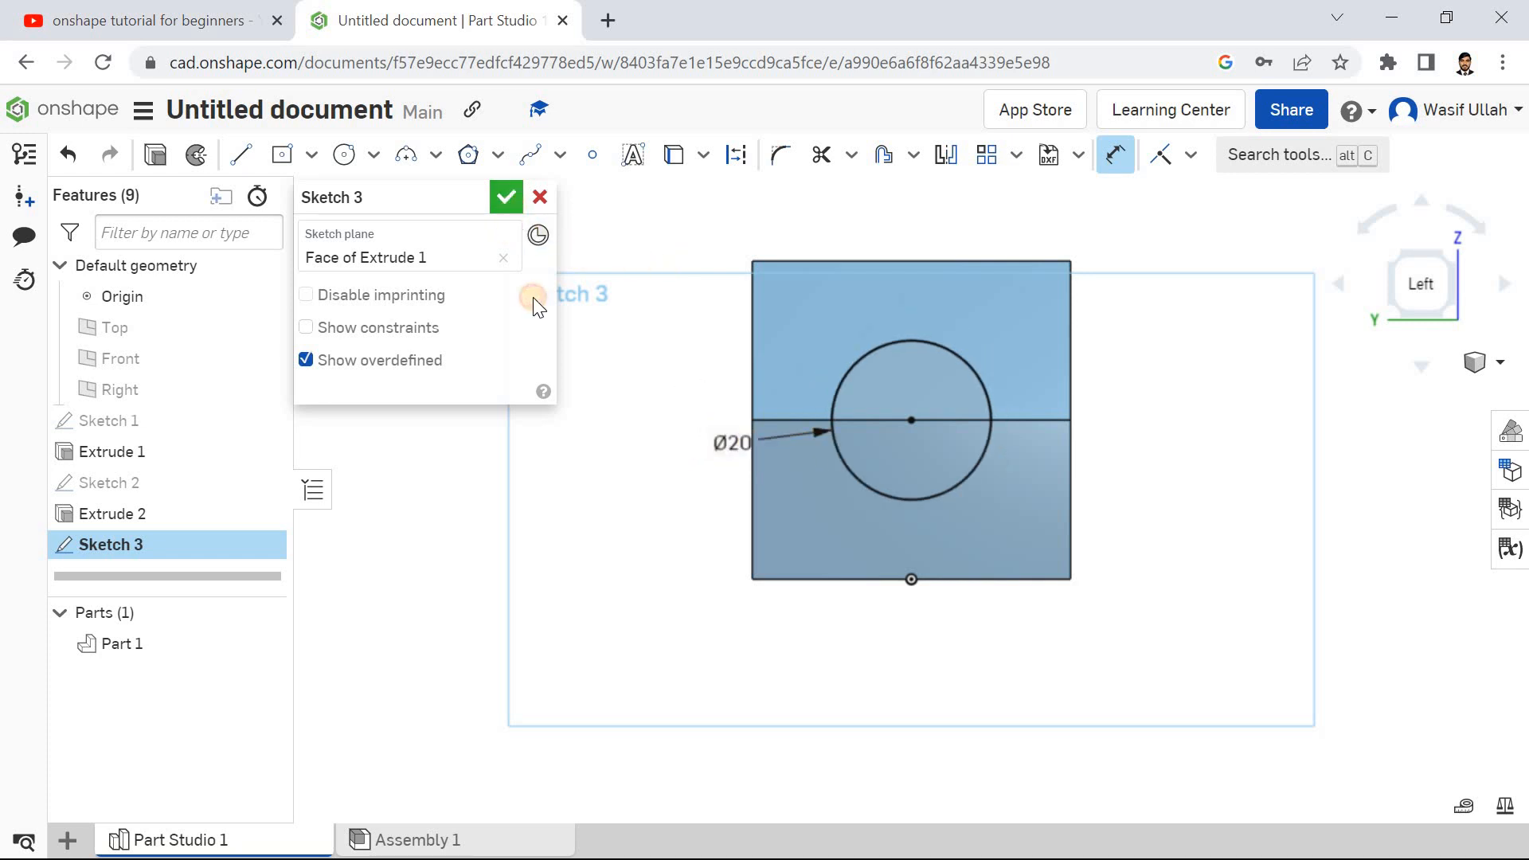
pyautogui.rightClick(590, 386)
pyautogui.click(610, 482)
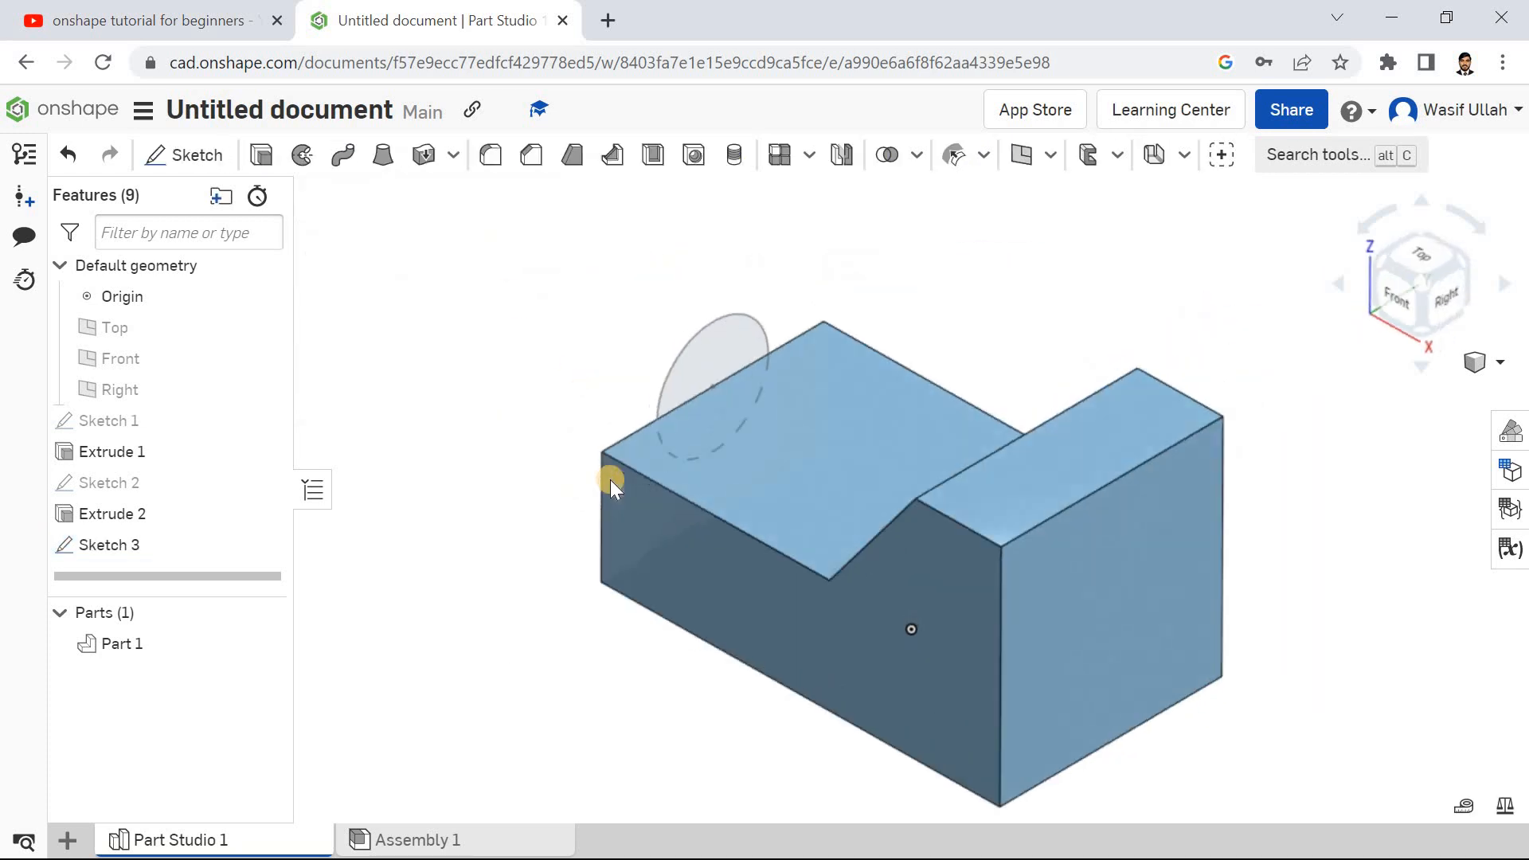
# Step: Extrude both halves of the circle as a Remove cut, with the direction reversed to run into the block
pyautogui.hotkey('shift', 'e')
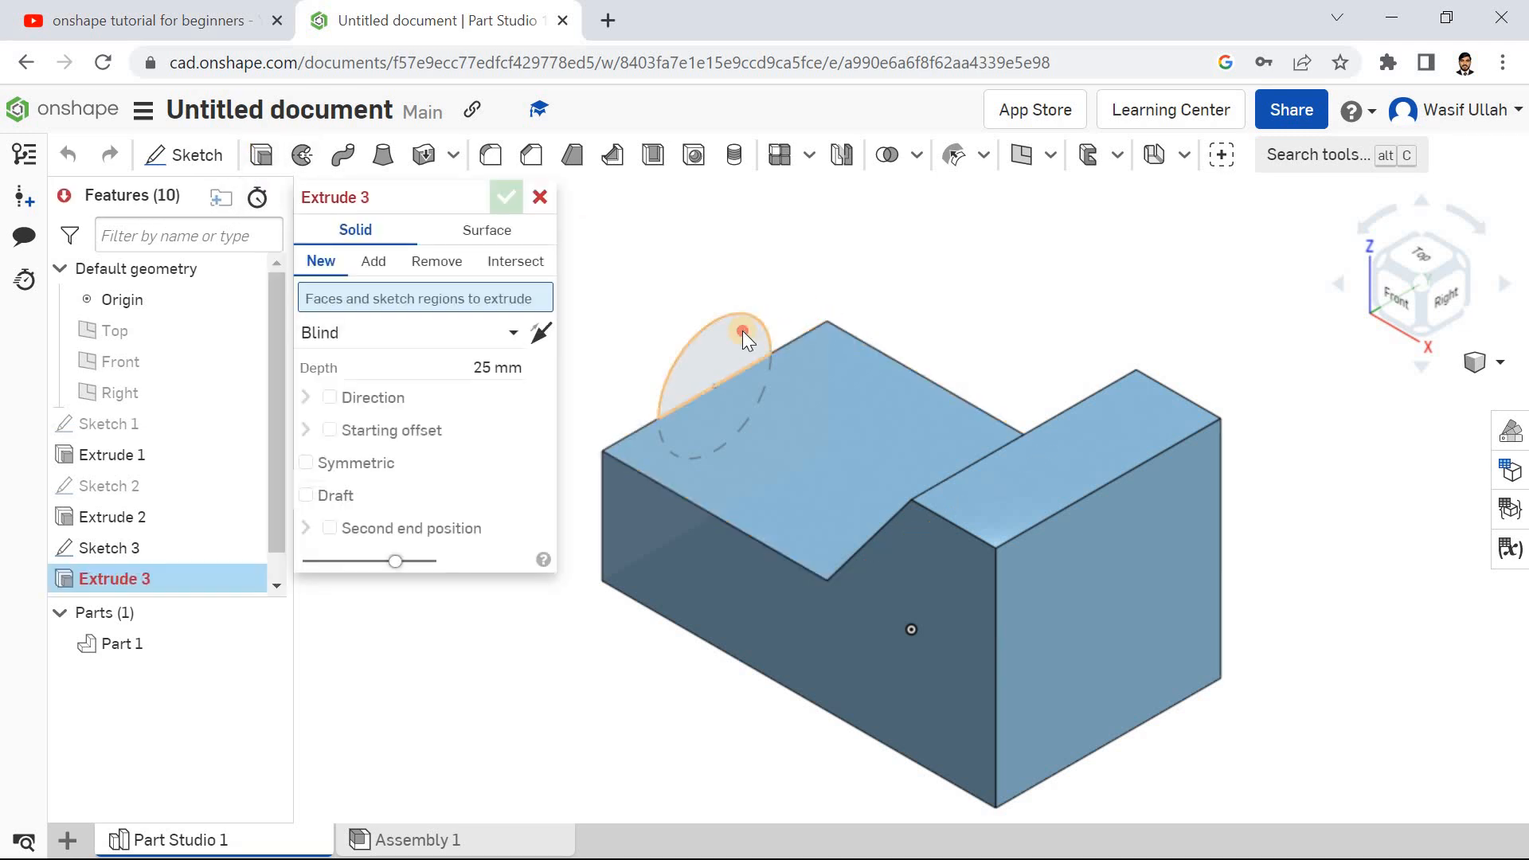
pyautogui.click(743, 330)
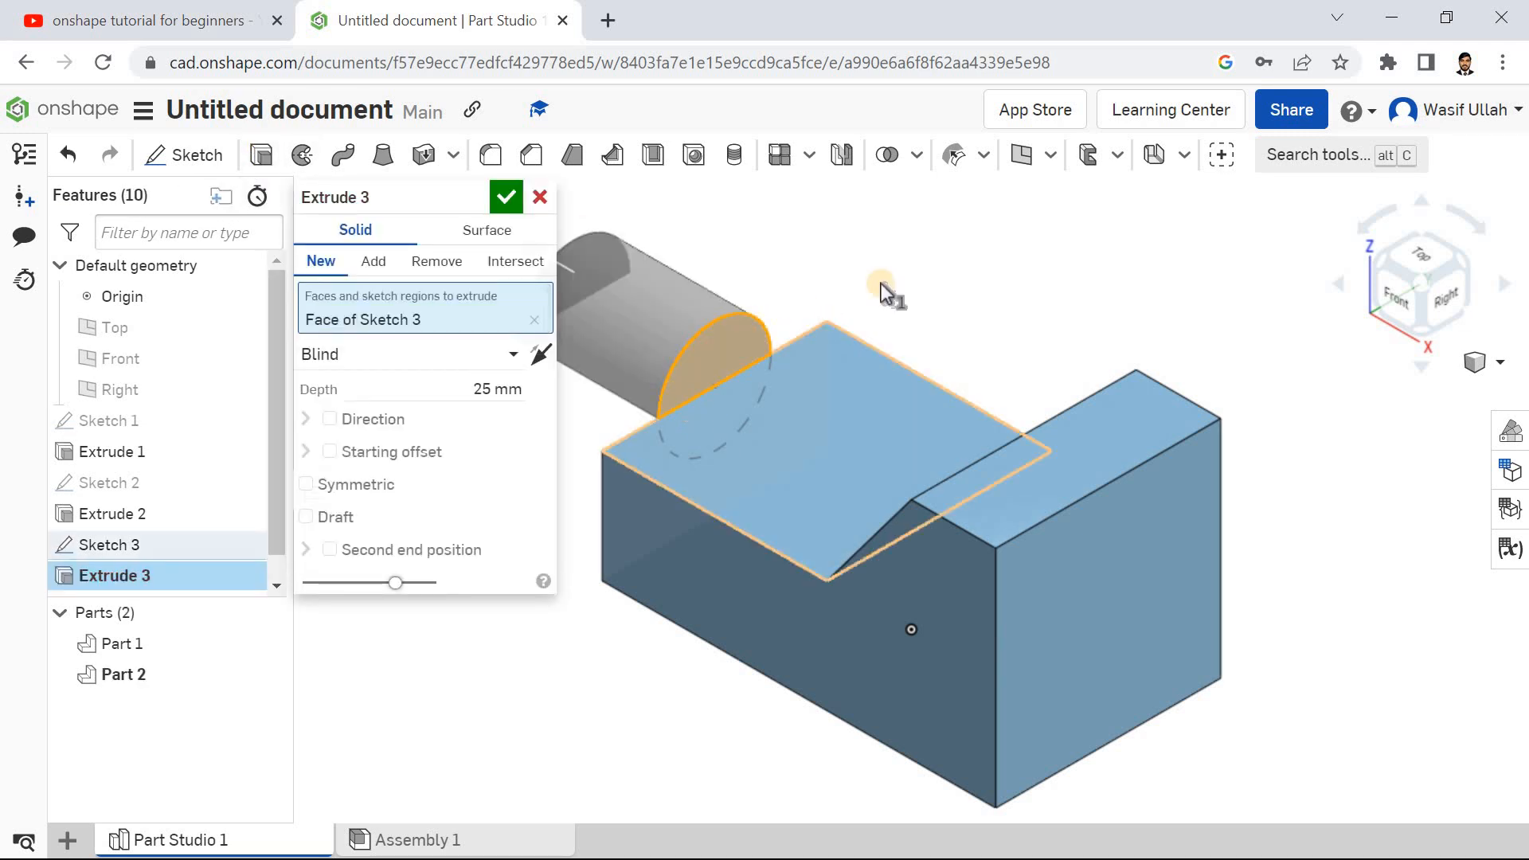
pyautogui.moveTo(921, 264); pyautogui.dragTo(747, 428, button='right')
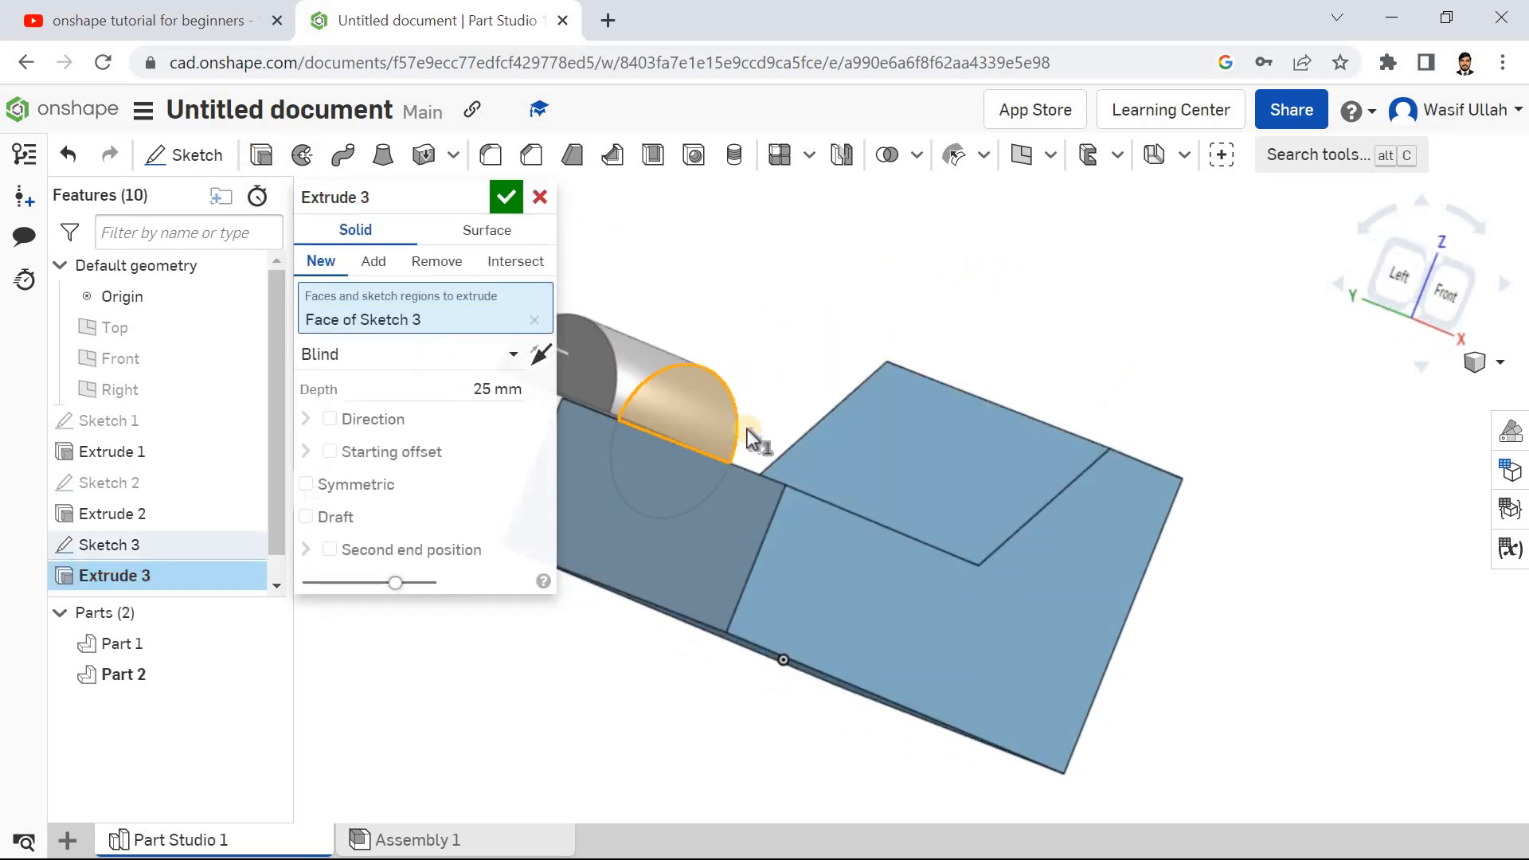
pyautogui.click(694, 474)
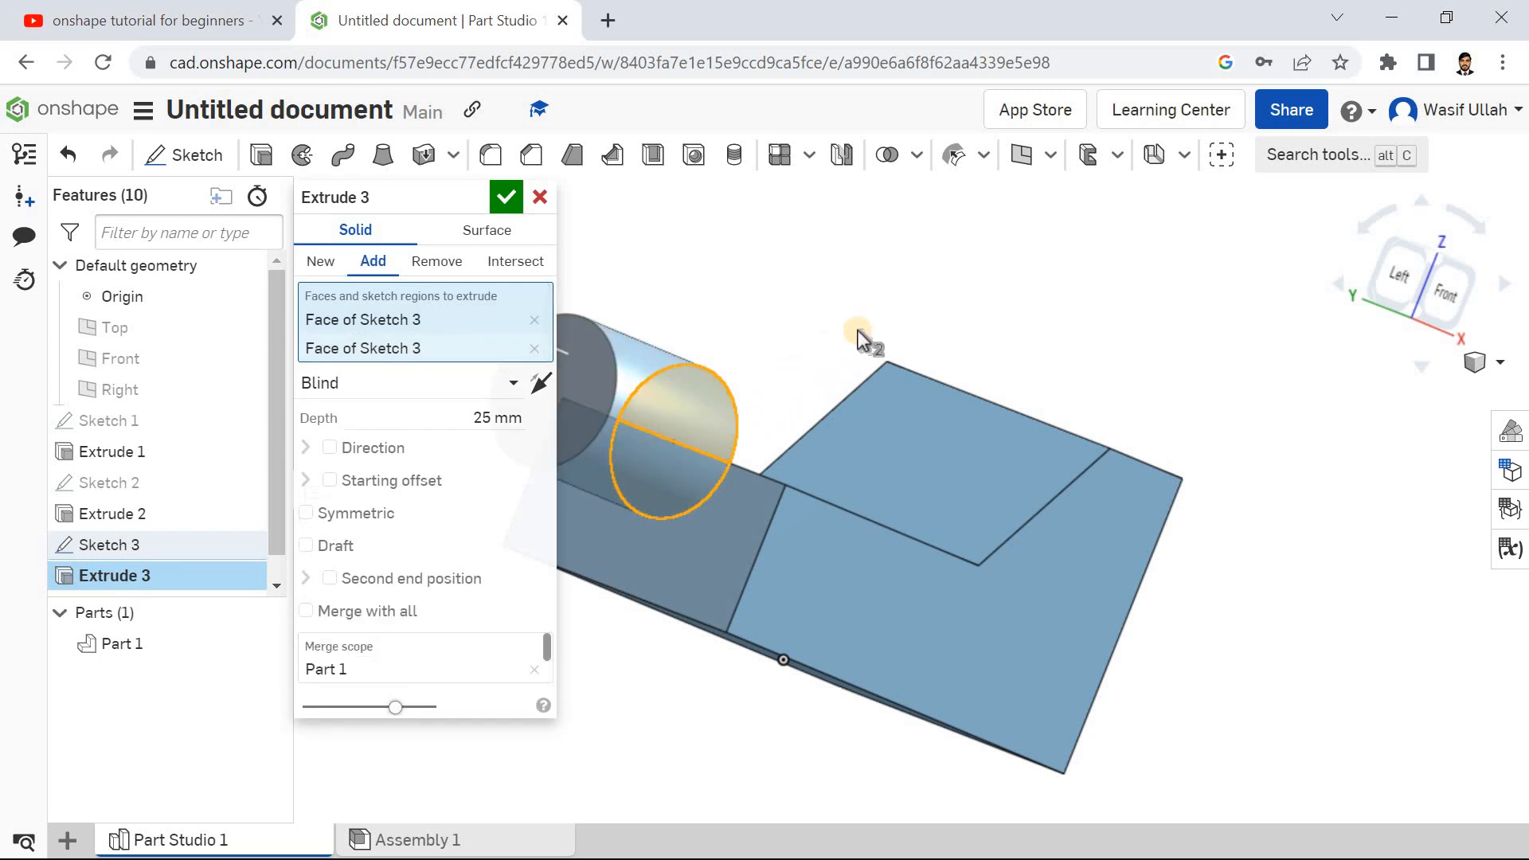
pyautogui.moveTo(857, 329); pyautogui.dragTo(974, 306, button='middle')
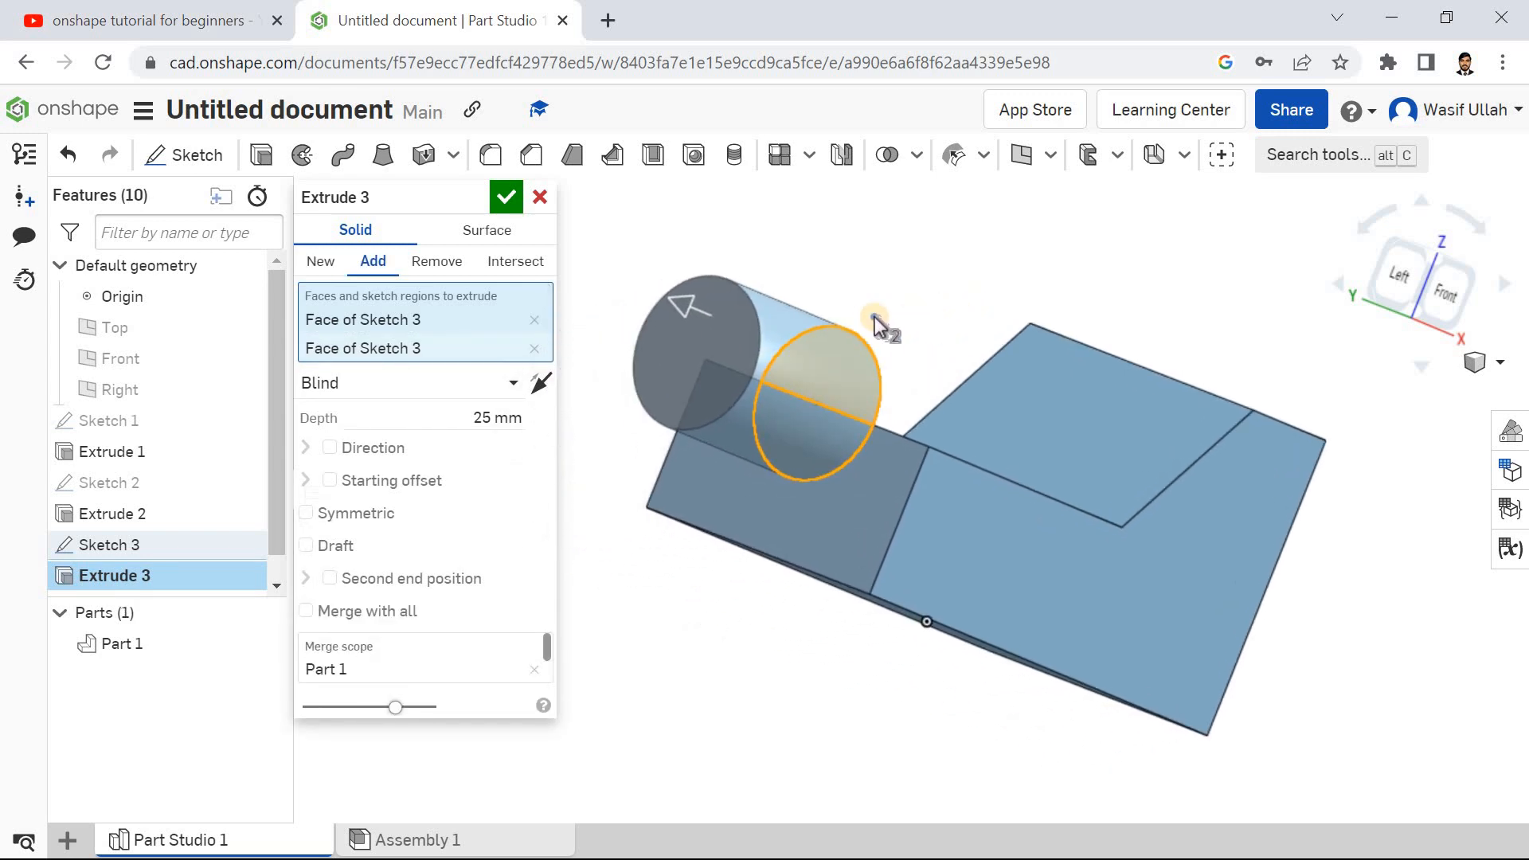
pyautogui.moveTo(823, 330)
pyautogui.mouseDown(button='right')
pyautogui.moveTo(817, 340)
pyautogui.moveTo(844, 308)
pyautogui.mouseUp(button='right')
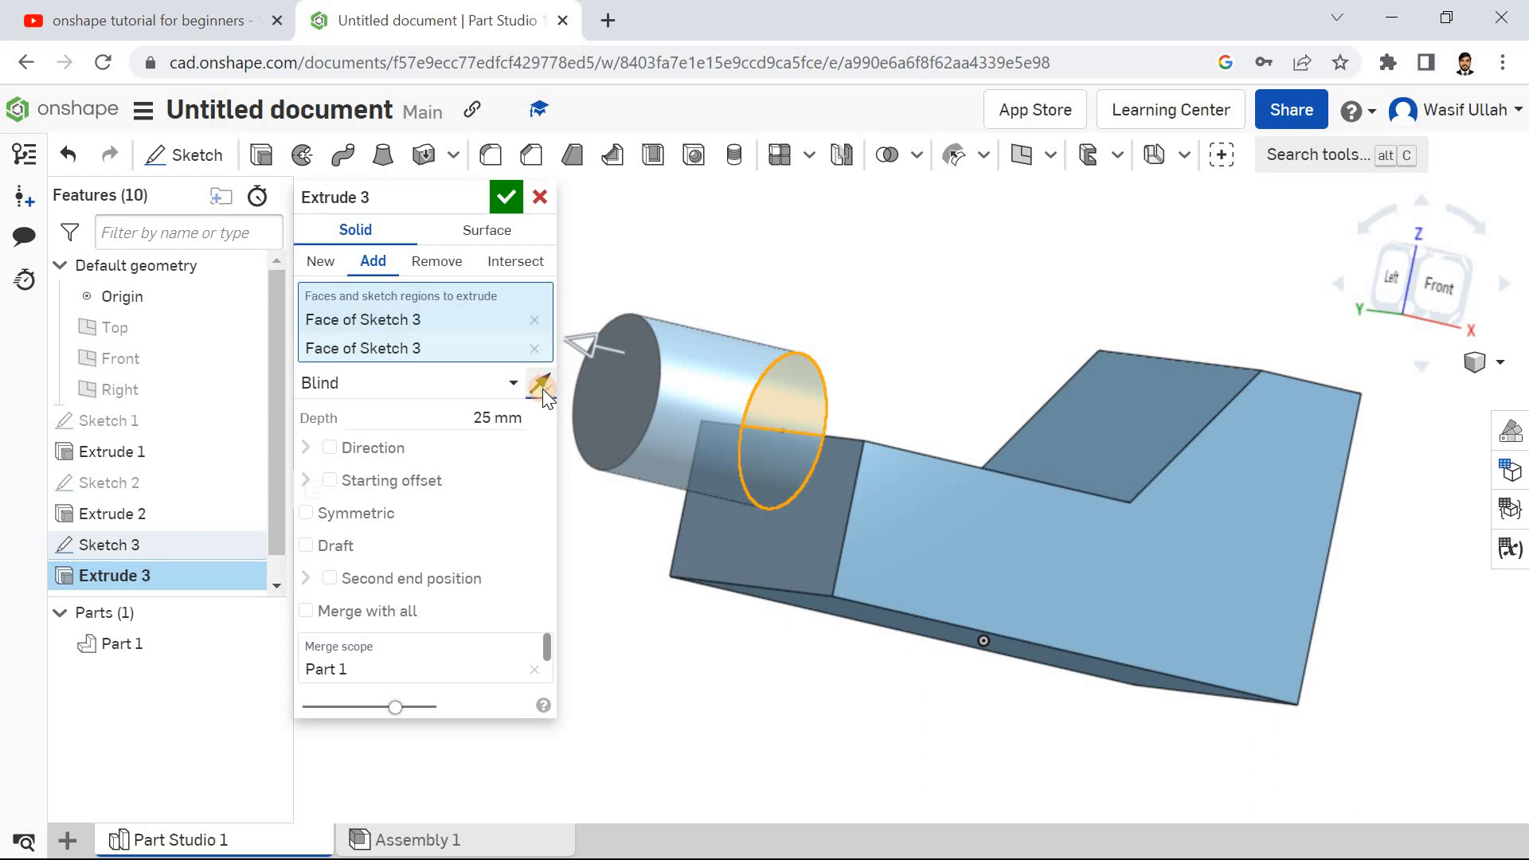
pyautogui.click(542, 387)
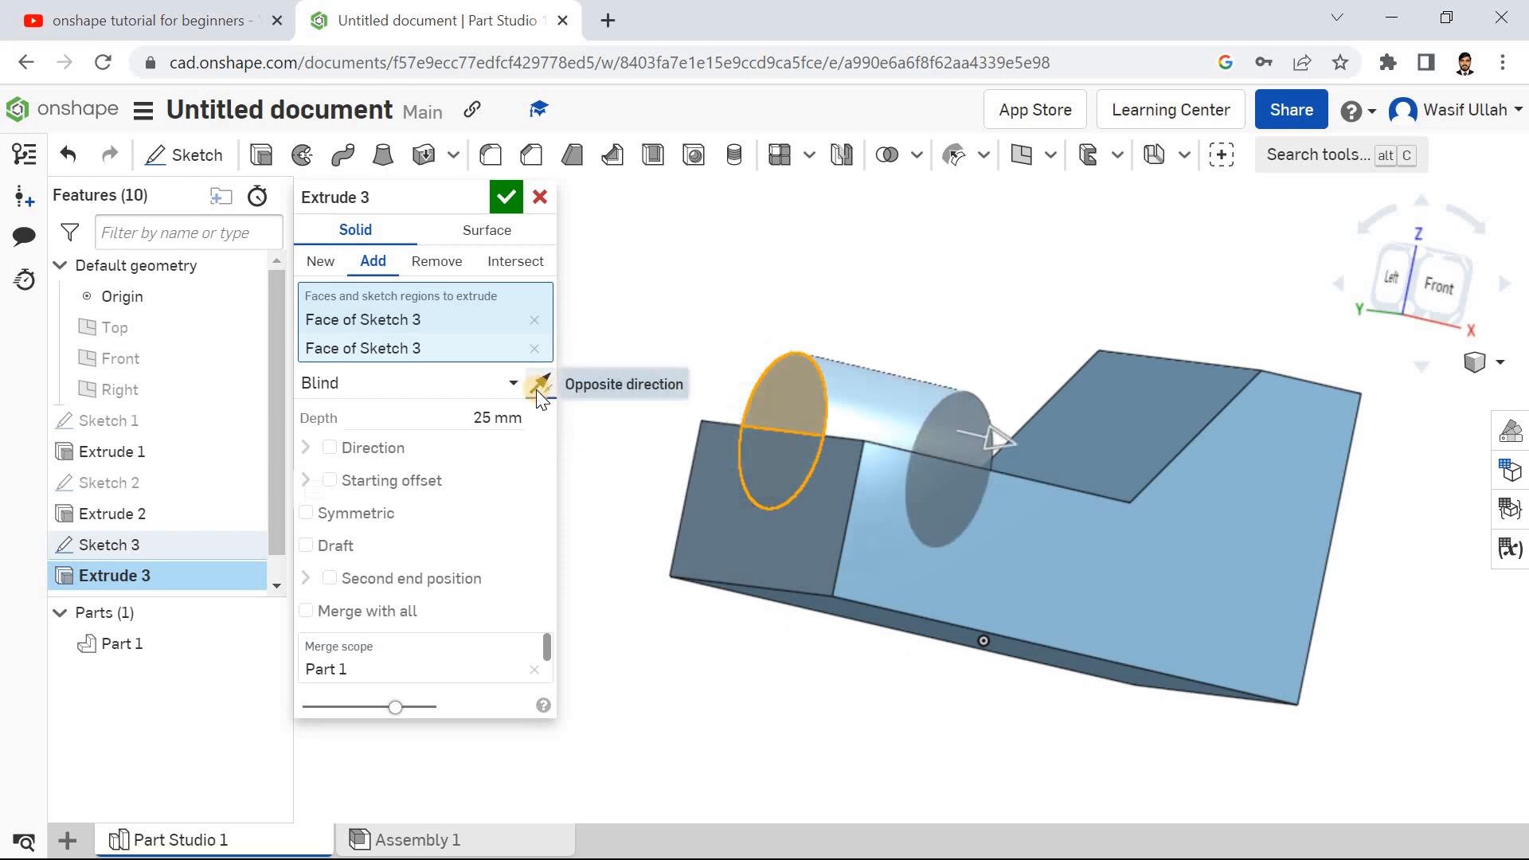
pyautogui.click(430, 261)
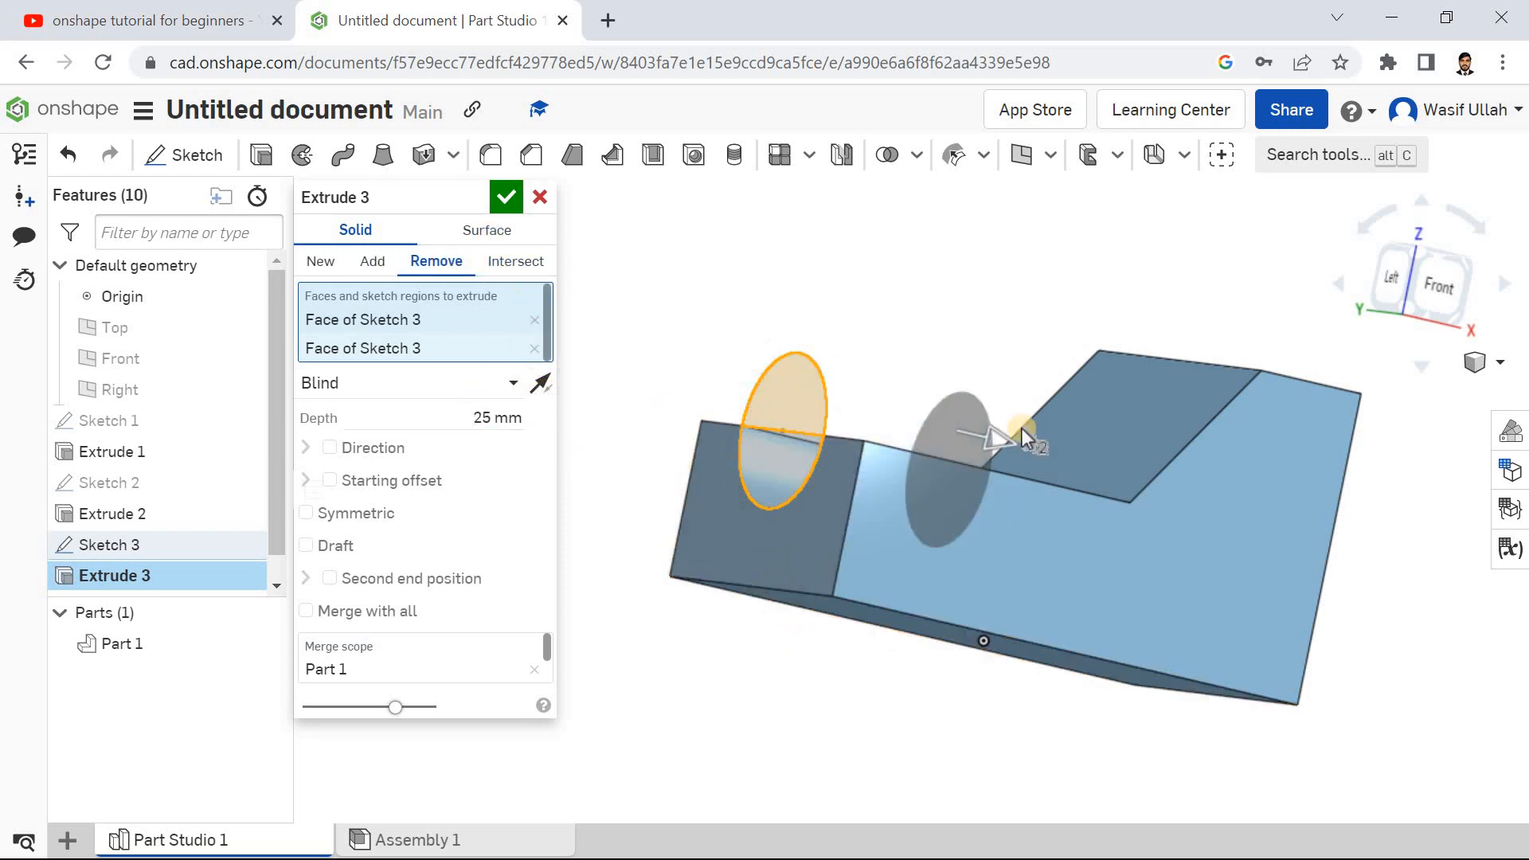
# Step: Check the reference drawing in Photos, set the groove cut's depth to 20 mm in Onshape, finish it and show the part isometrically
pyautogui.click(1393, 16)
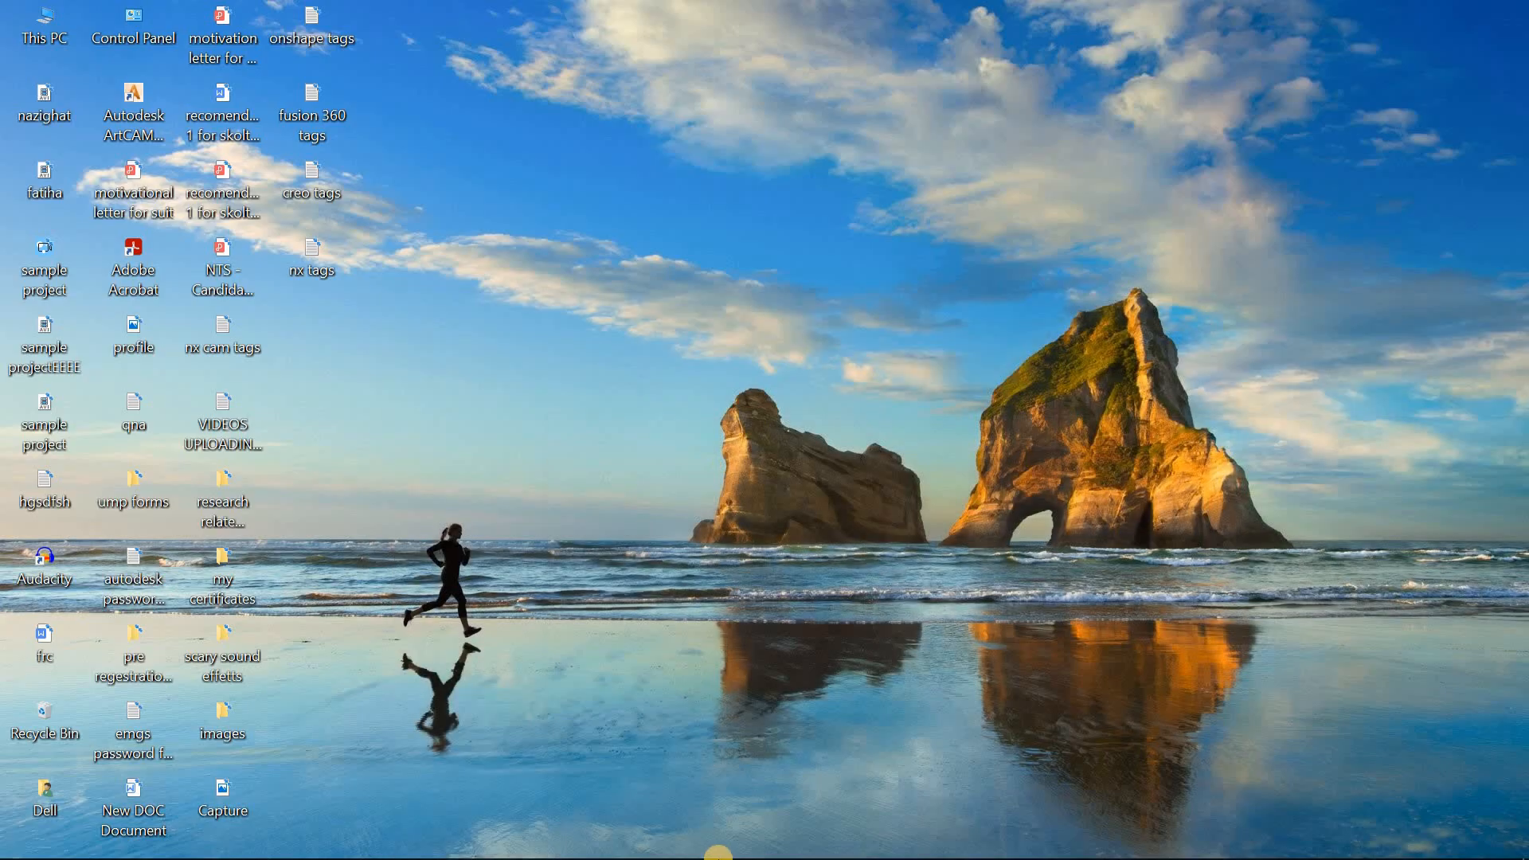
pyautogui.click(990, 841)
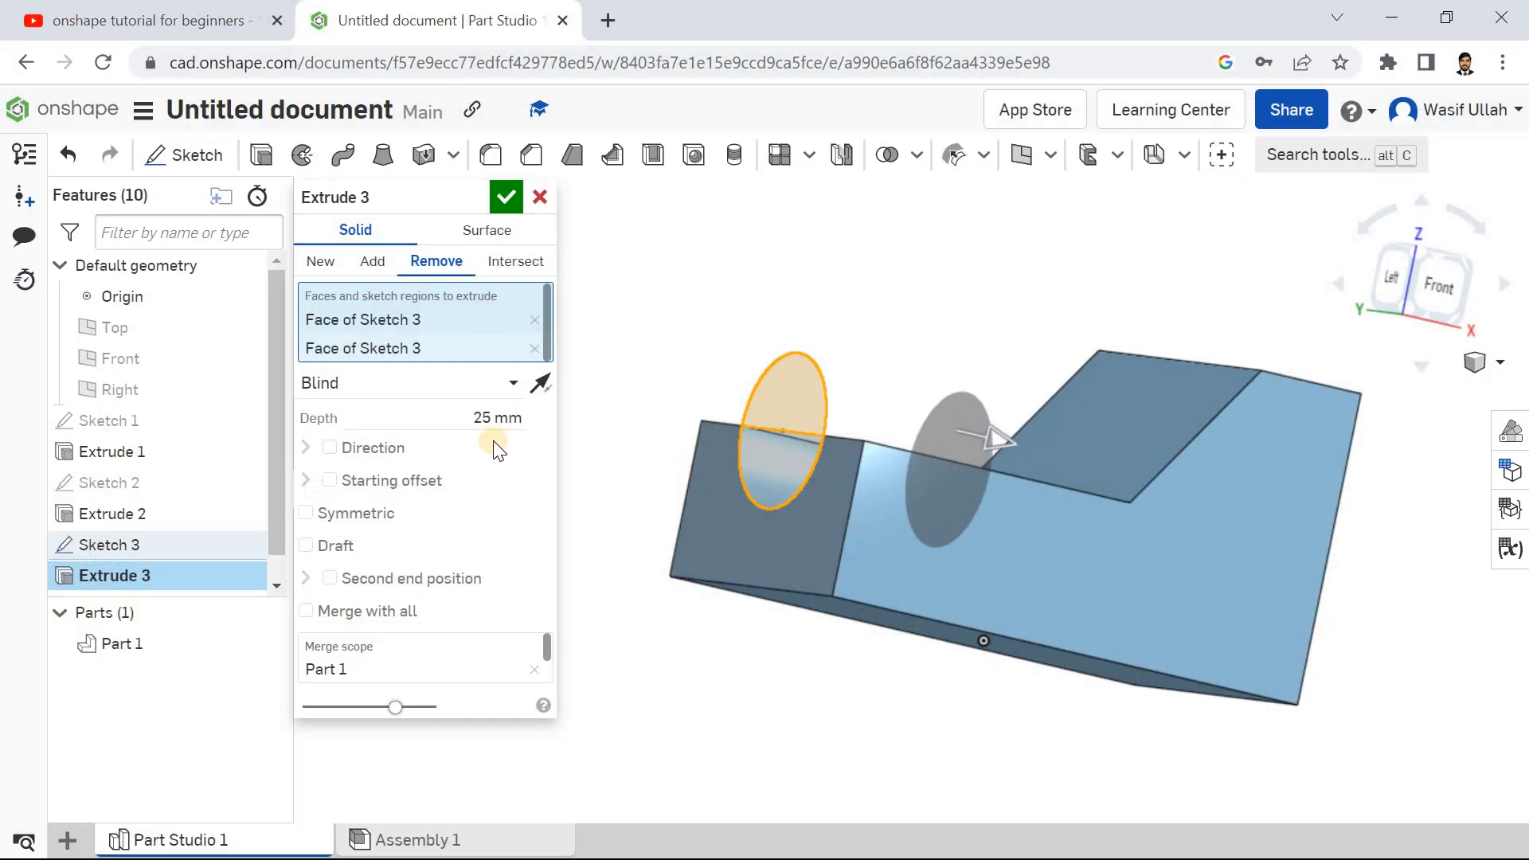
pyautogui.click(475, 420)
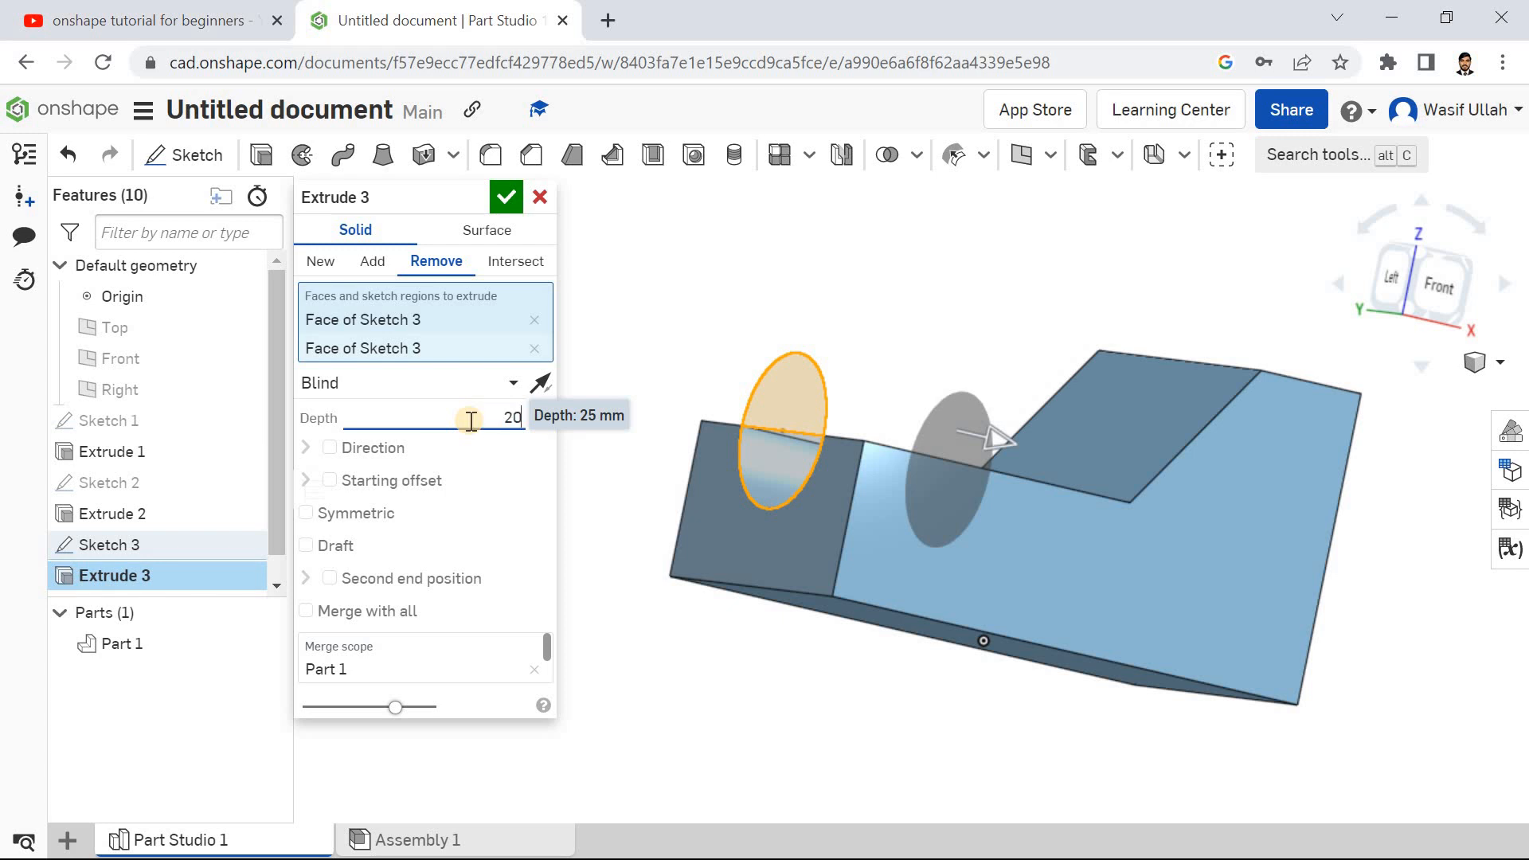
pyautogui.press('Return')
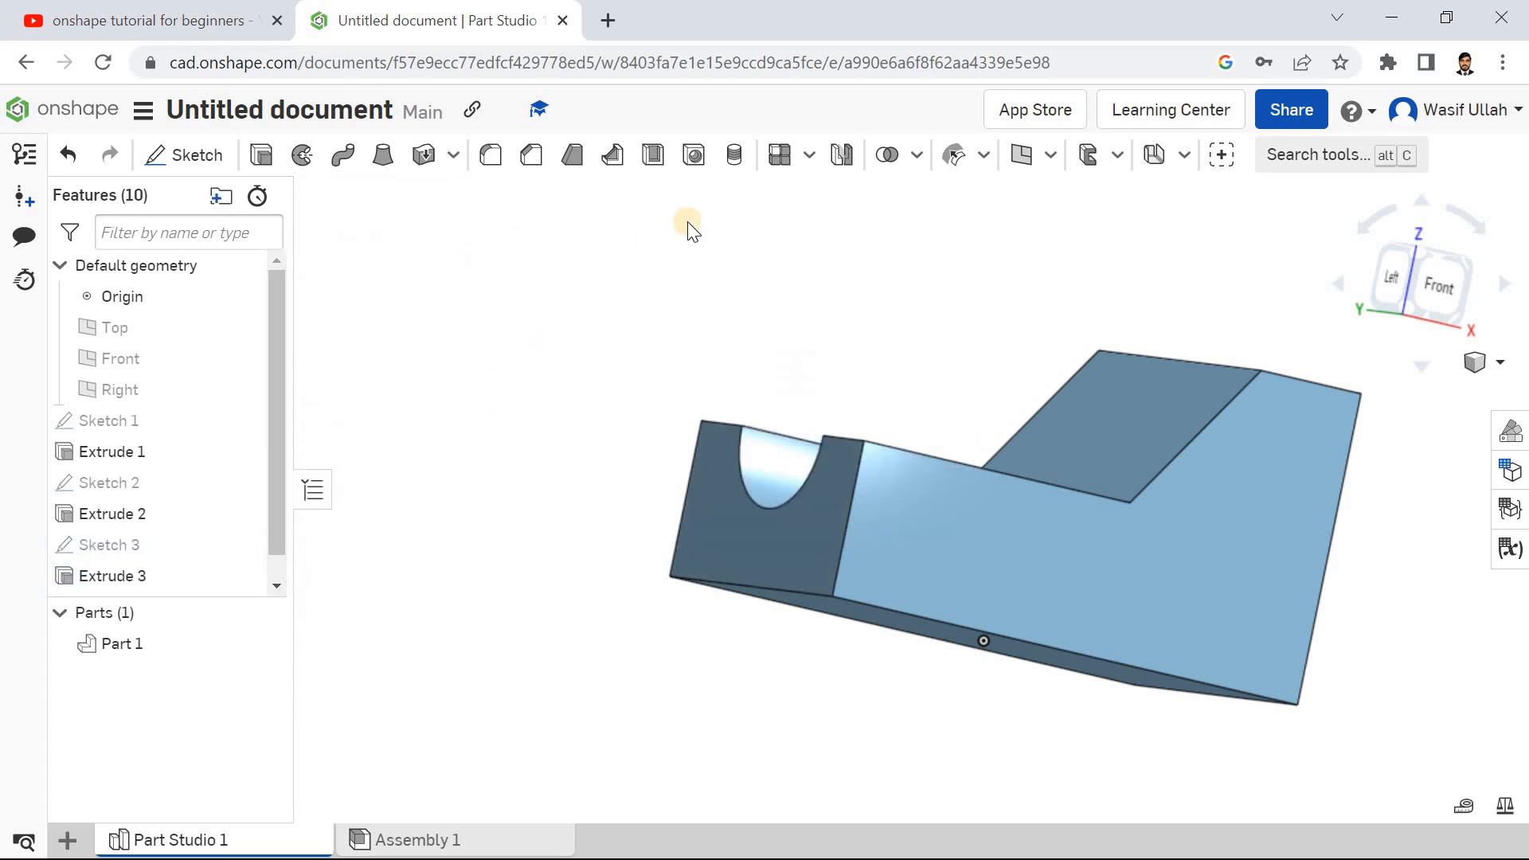
pyautogui.rightClick(705, 279)
pyautogui.click(728, 317)
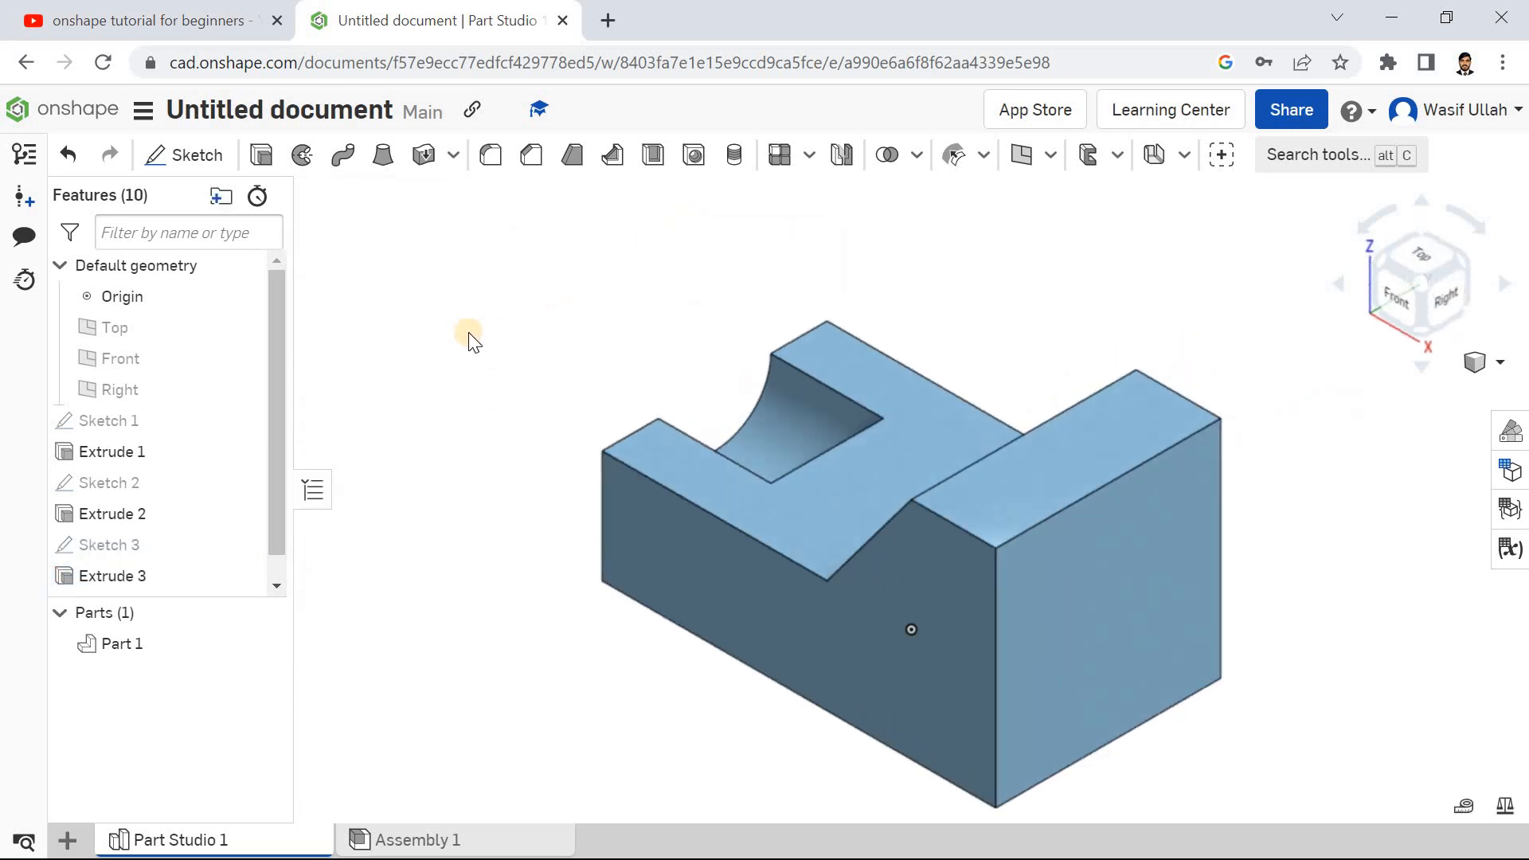
# Step: Sketch a corner rectangle about 26.4 by 13.3 mm on the block's front profile face, starting at the lower corner beneath the tall end
pyautogui.moveTo(532, 304); pyautogui.dragTo(558, 345, button='right')
pyautogui.click(1059, 666)
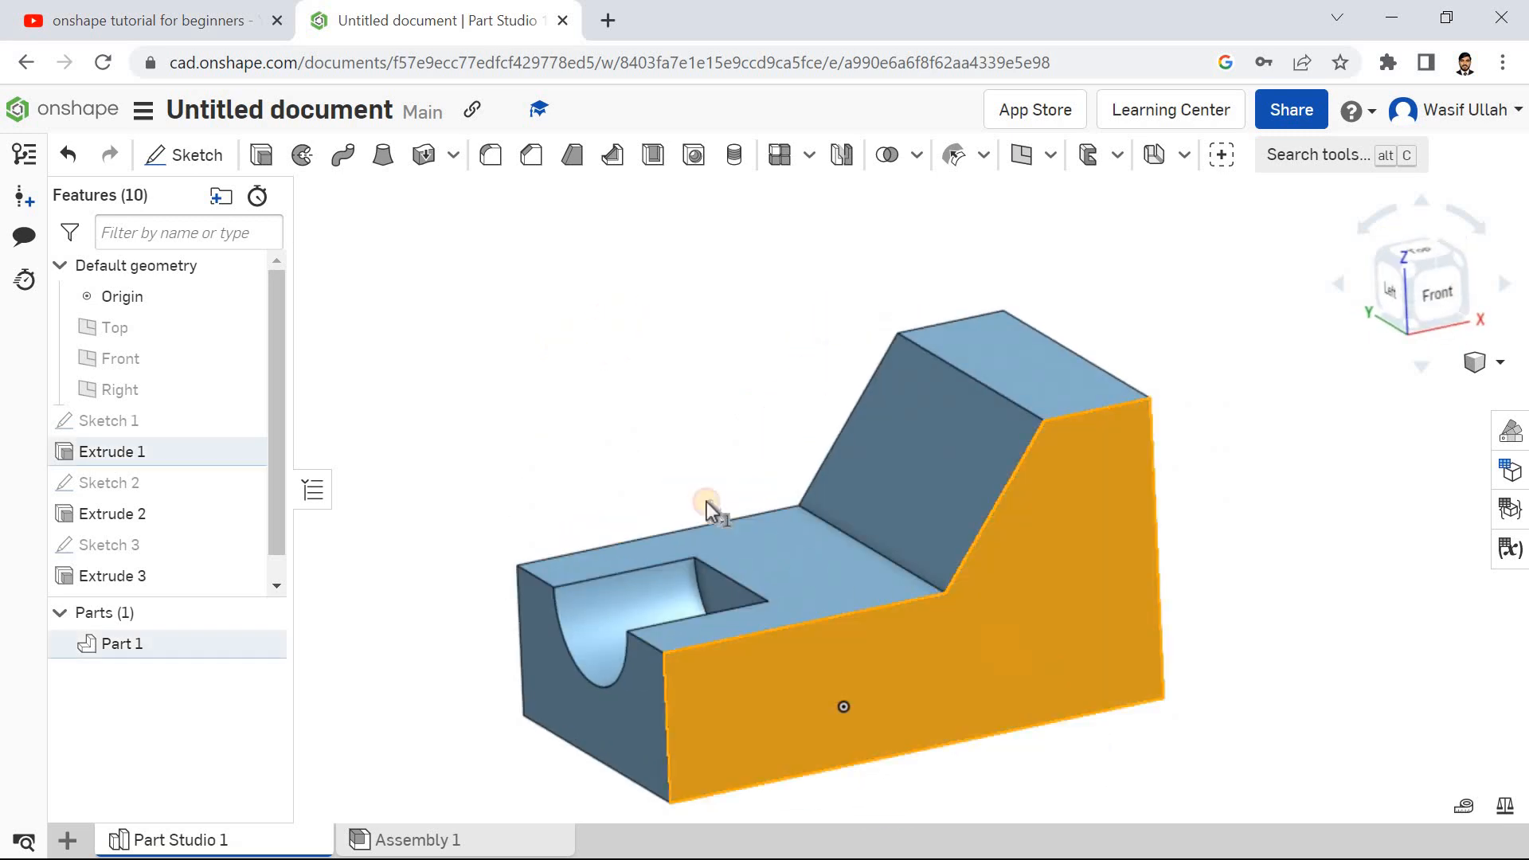
pyautogui.click(185, 154)
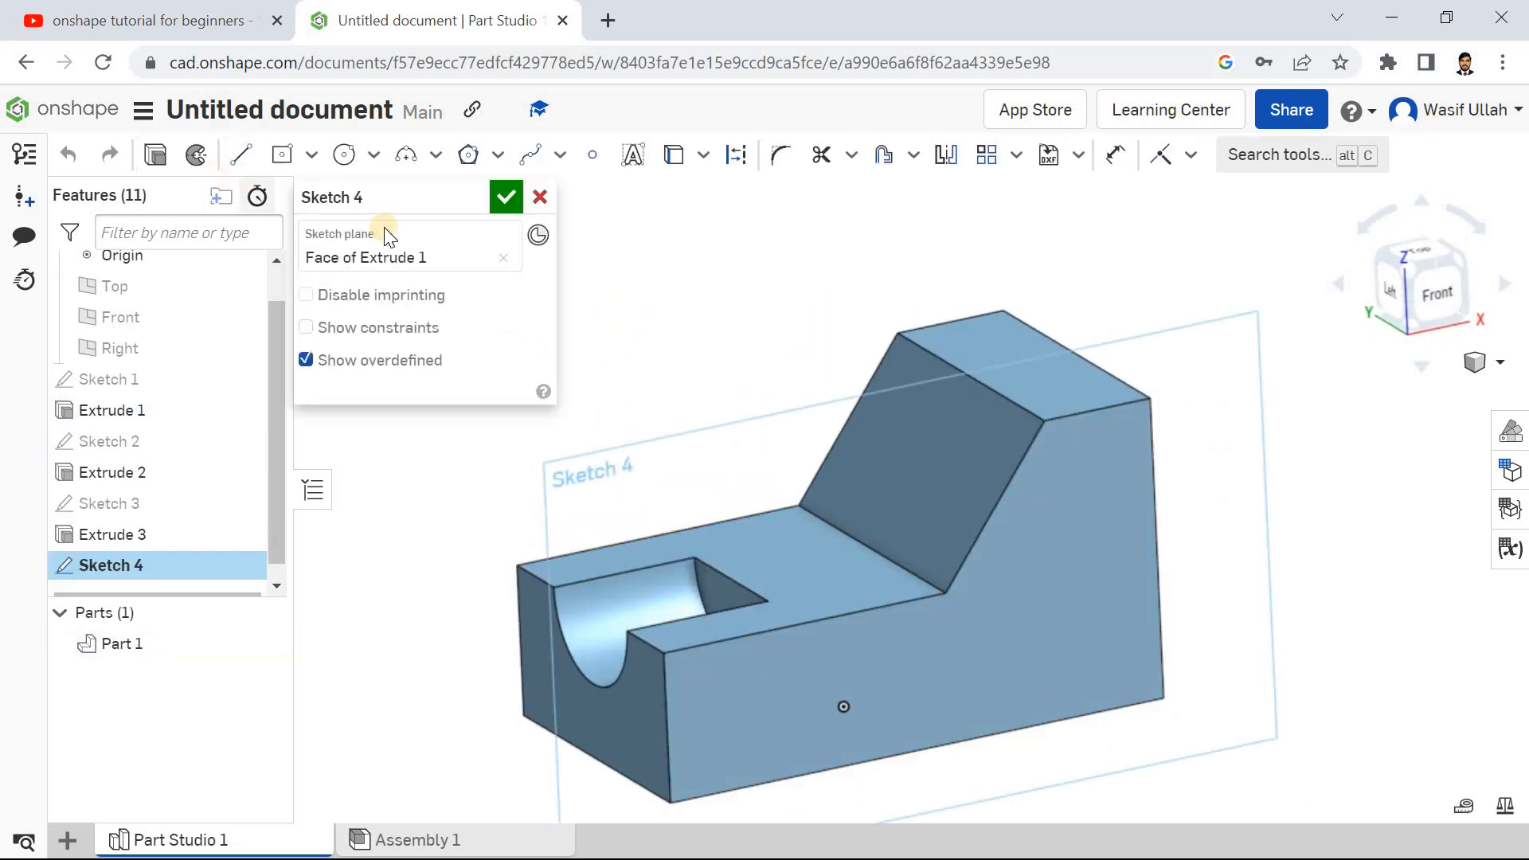
pyautogui.press('n')
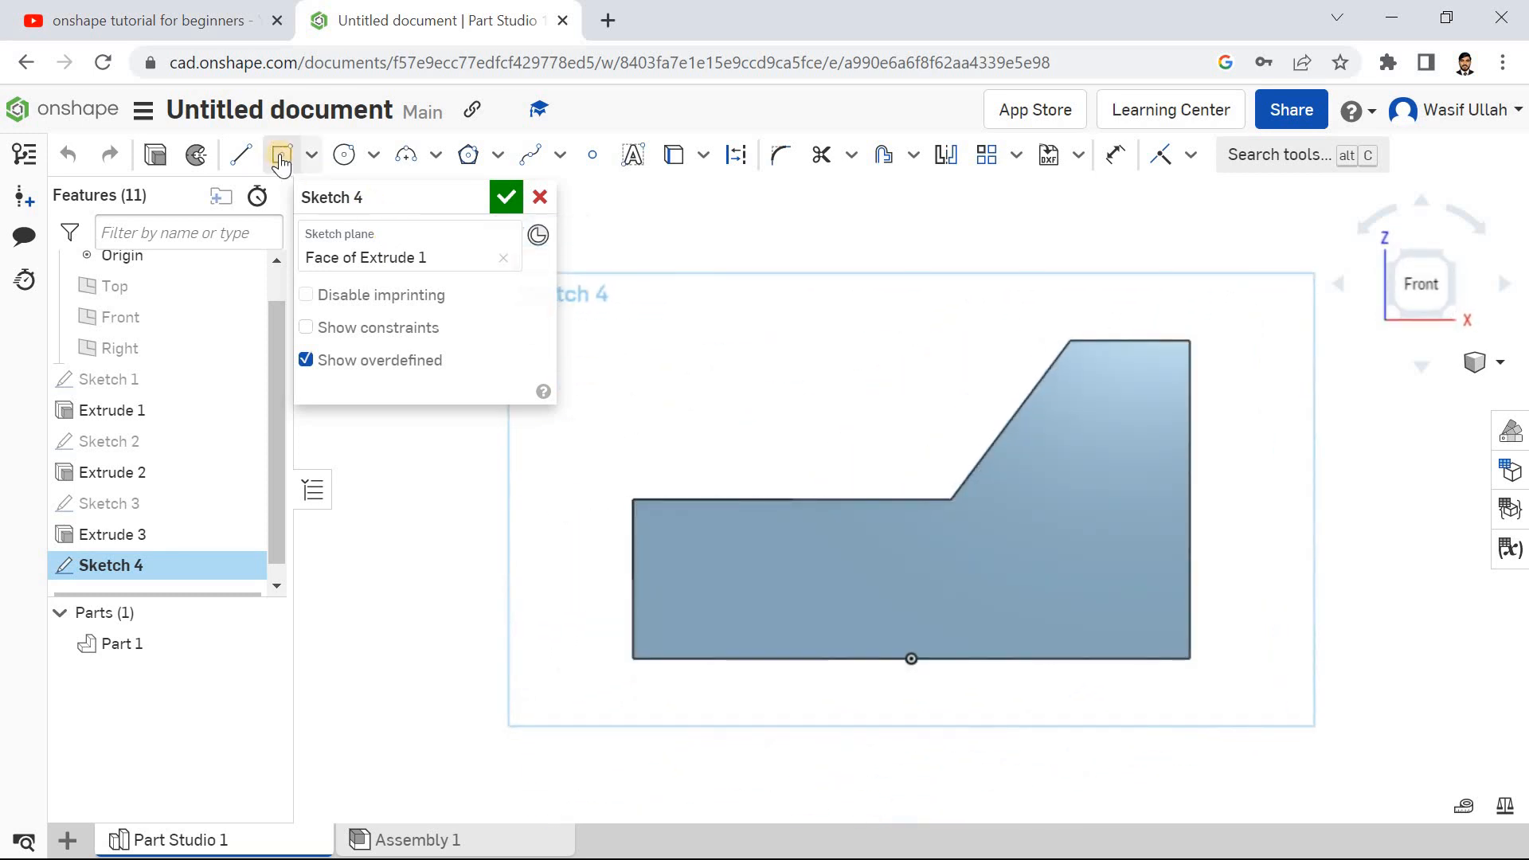
pyautogui.click(311, 156)
pyautogui.click(351, 195)
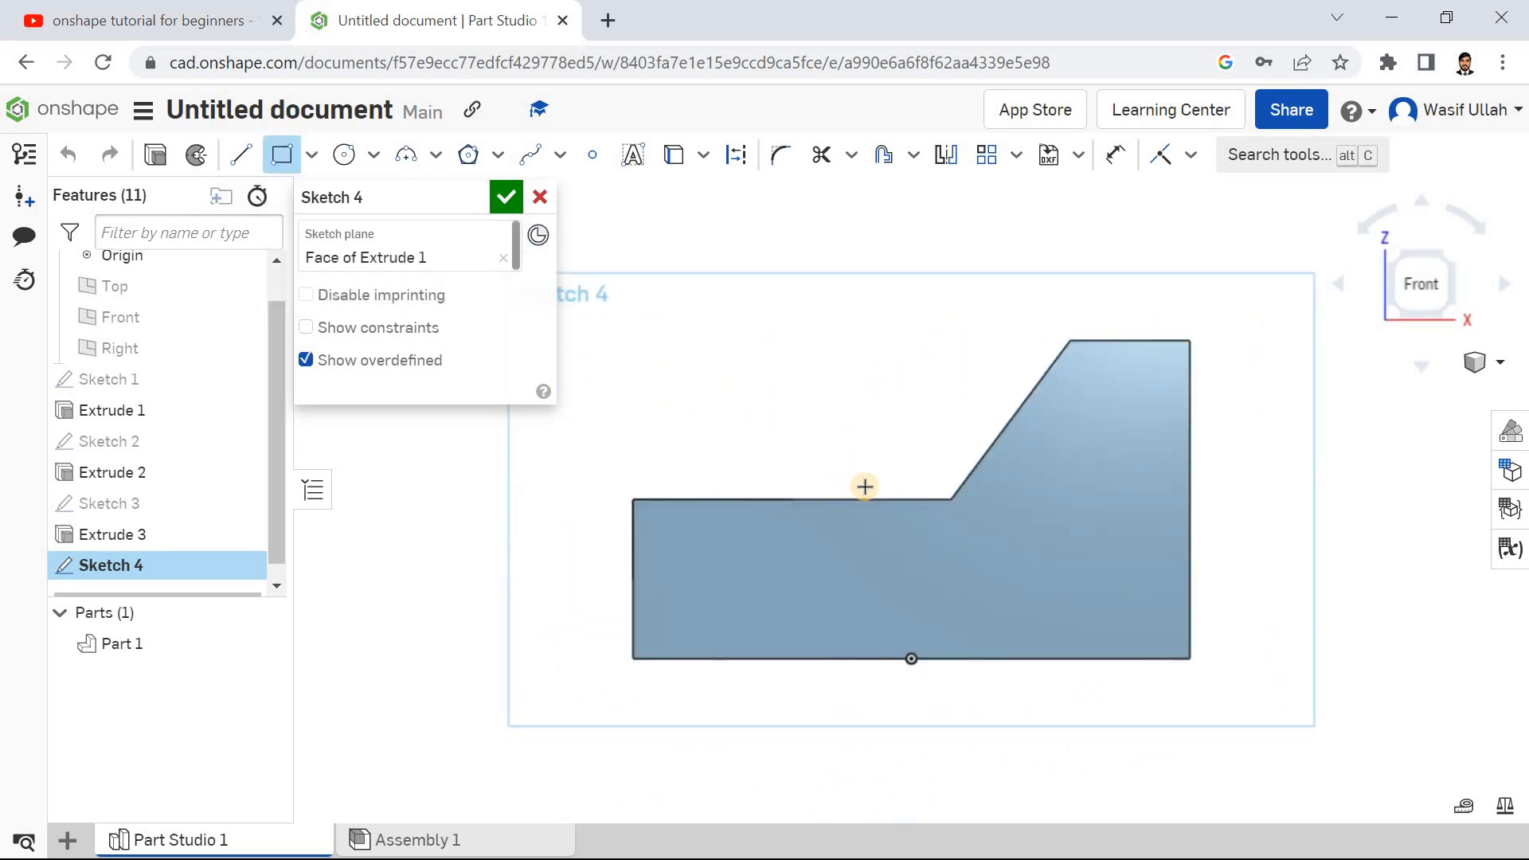
pyautogui.click(1190, 659)
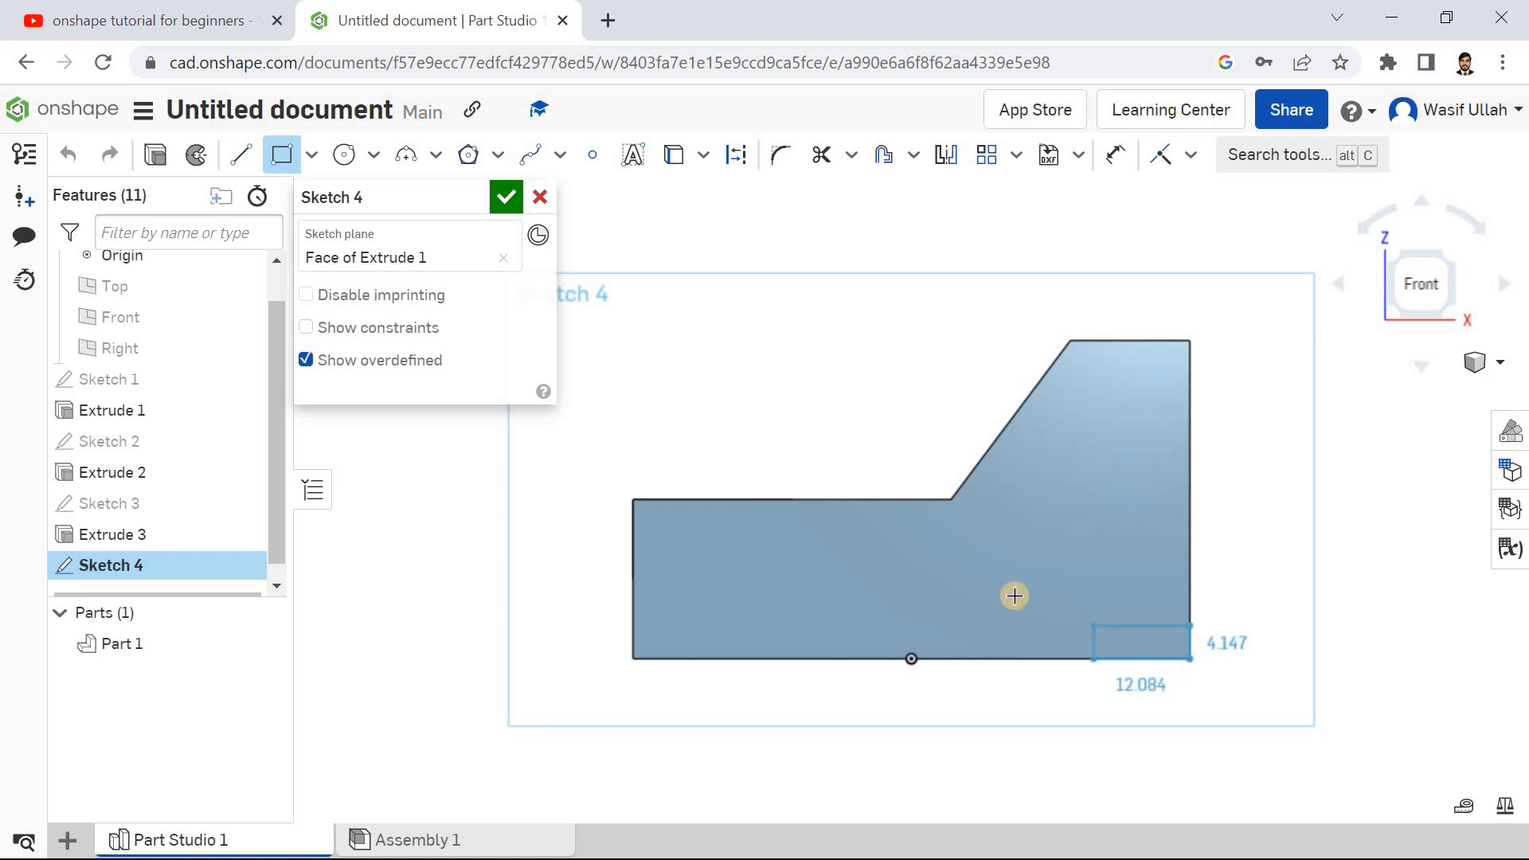
pyautogui.click(980, 553)
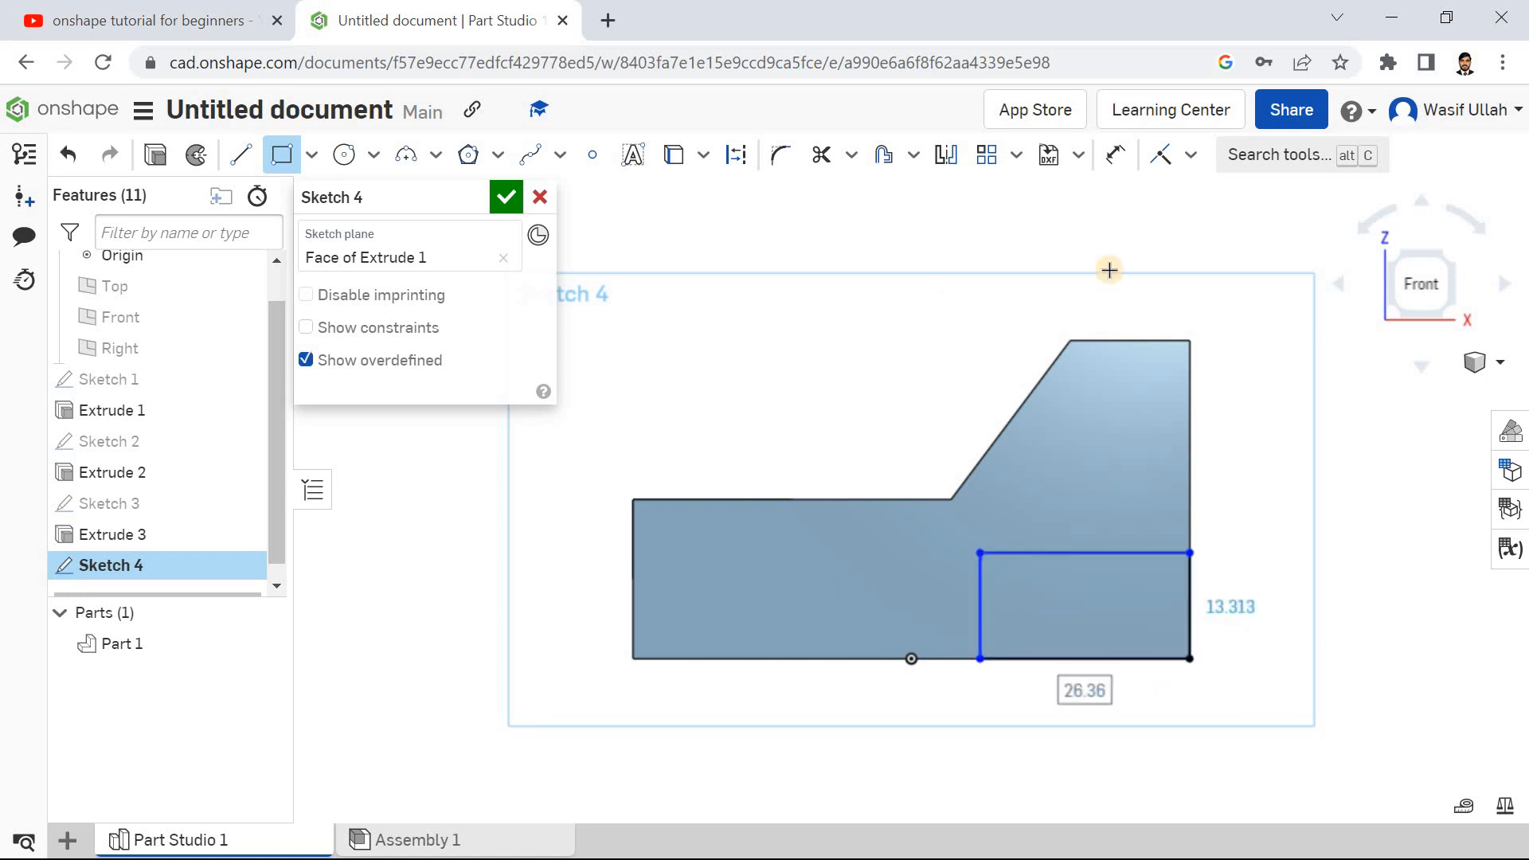
# Step: Check the reference drawing in Photos and dimension the rectangle's width 30 mm in Onshape
pyautogui.click(1116, 155)
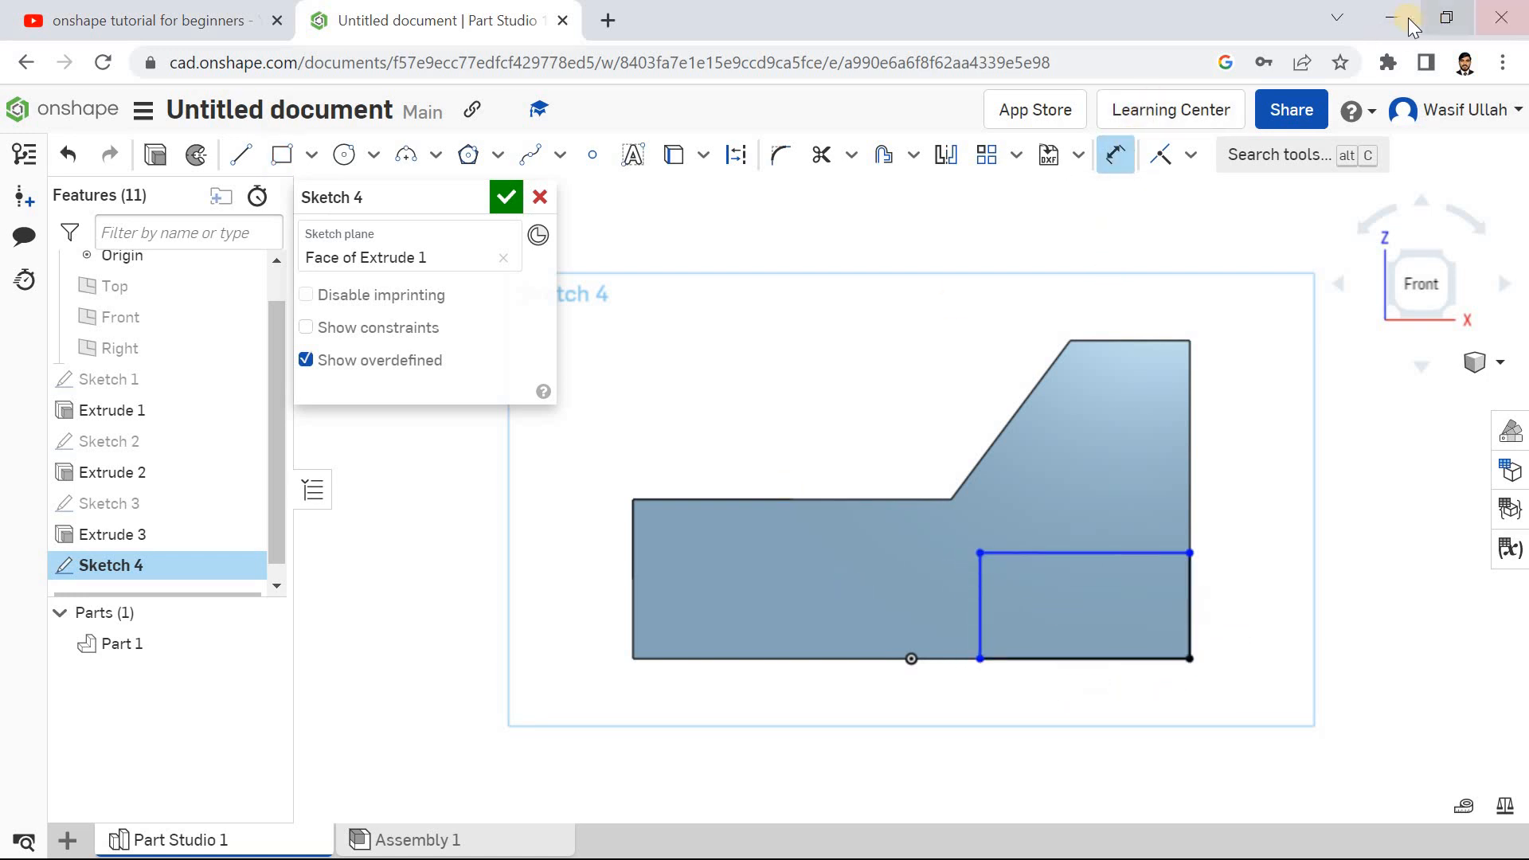
pyautogui.click(1392, 17)
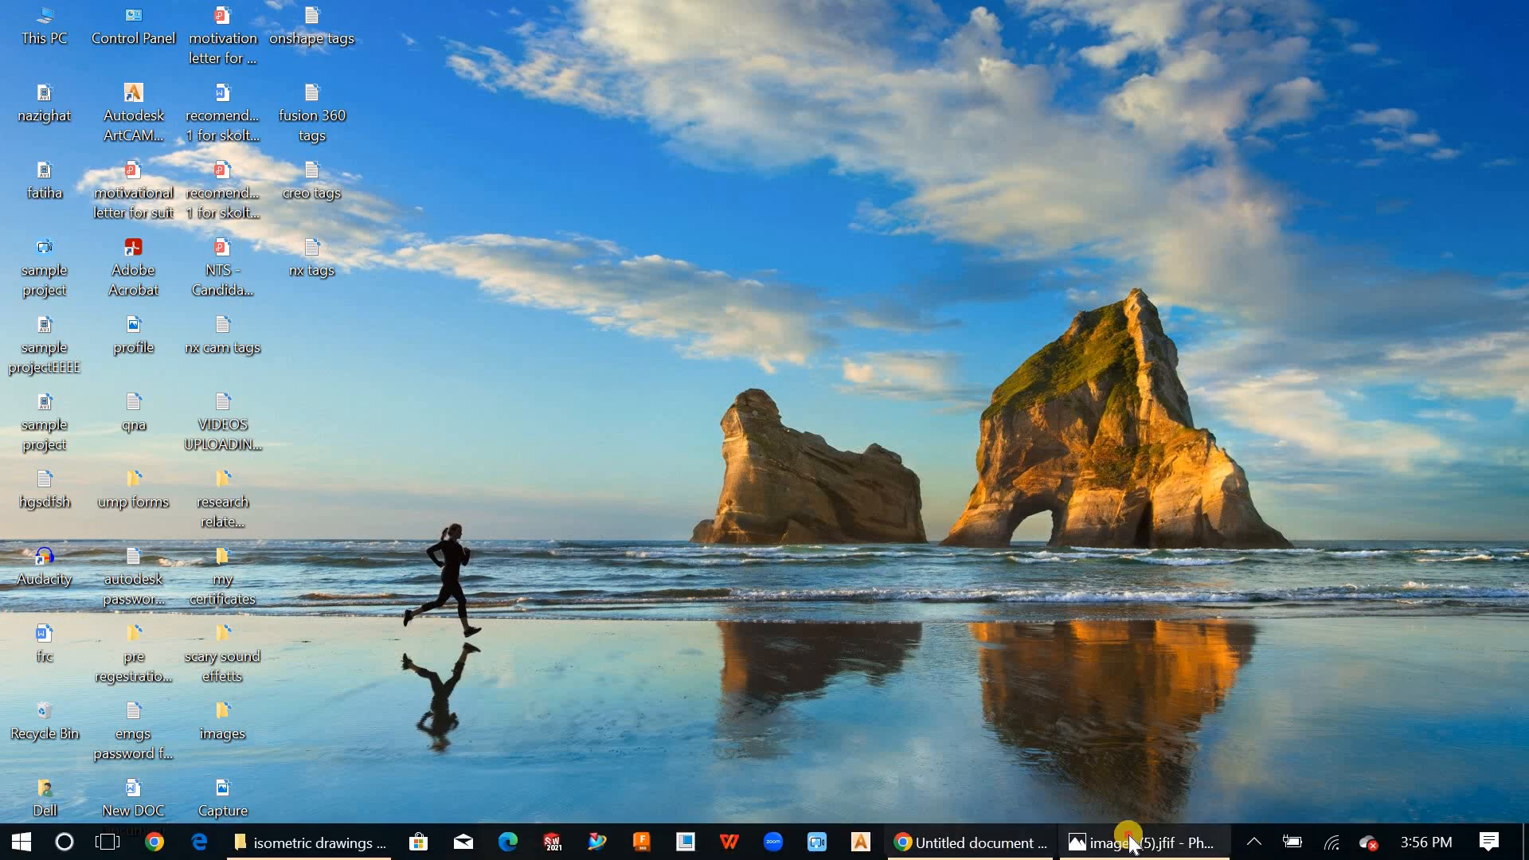
pyautogui.click(1125, 840)
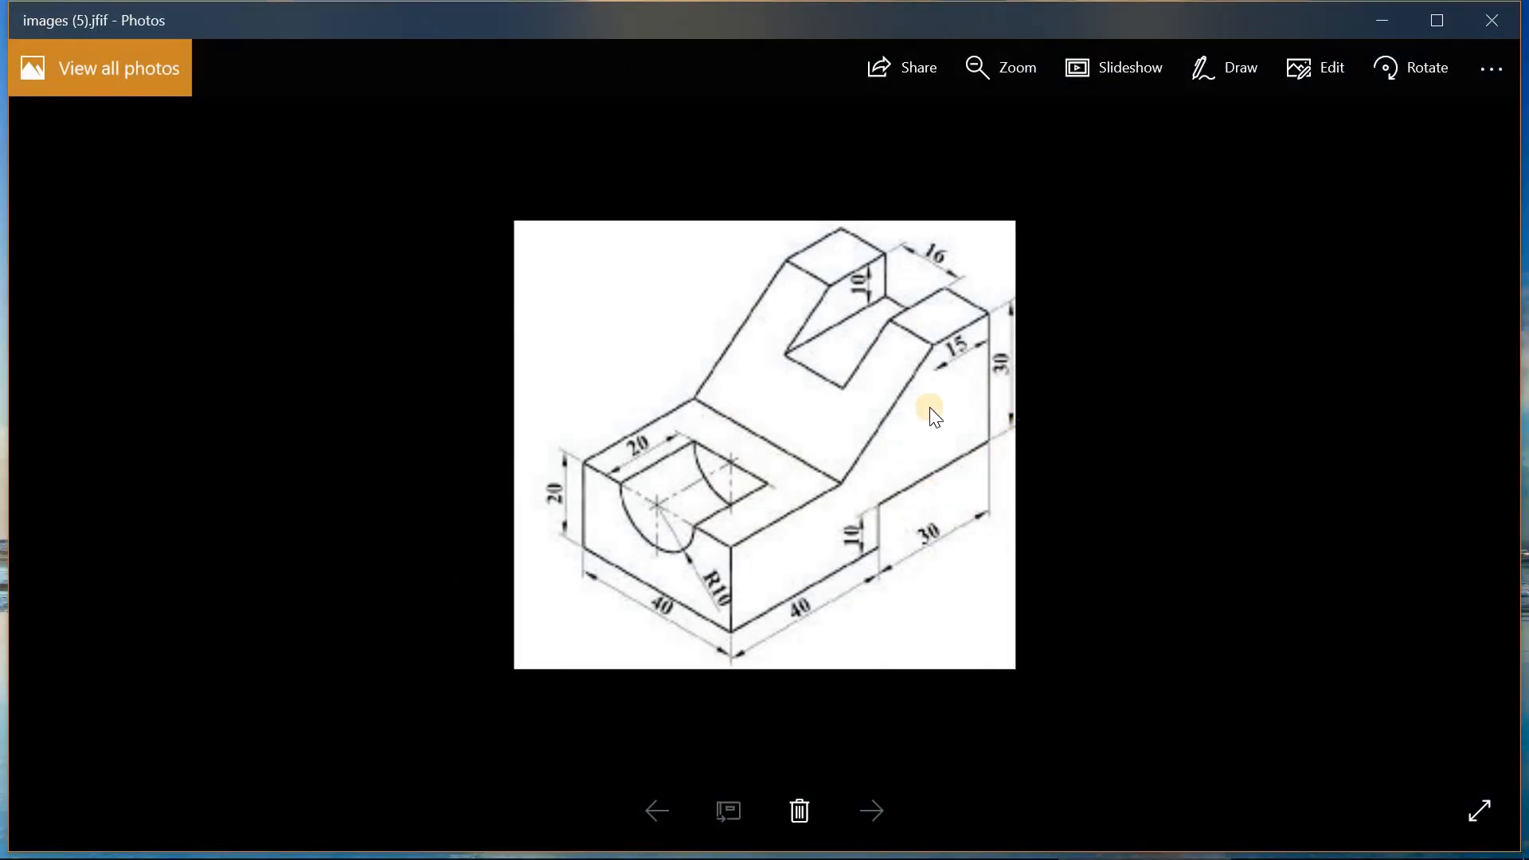
pyautogui.click(1383, 22)
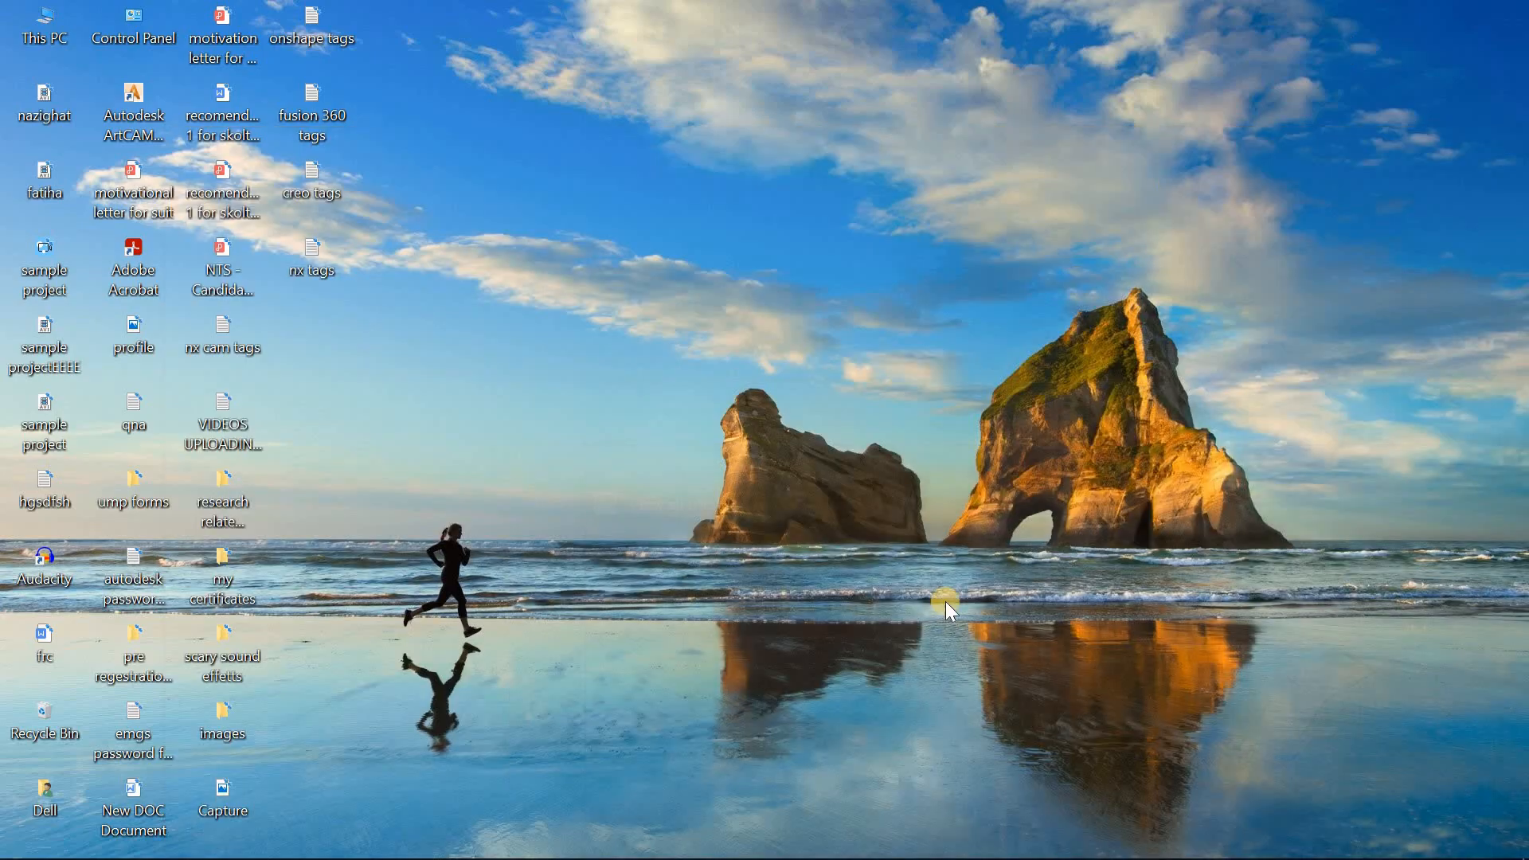
pyautogui.click(948, 838)
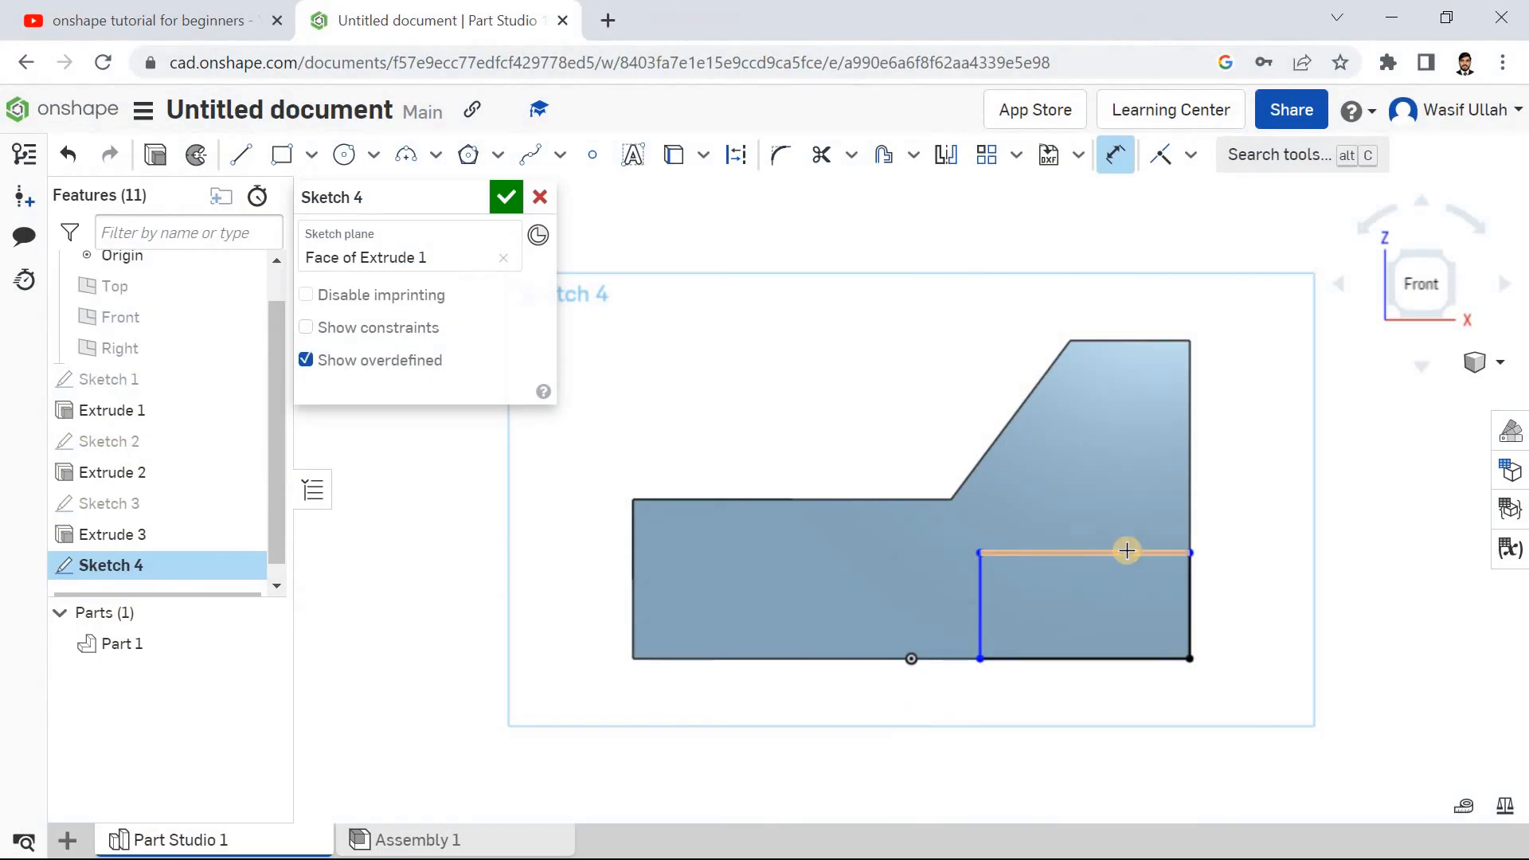
pyautogui.doubleClick(1077, 511)
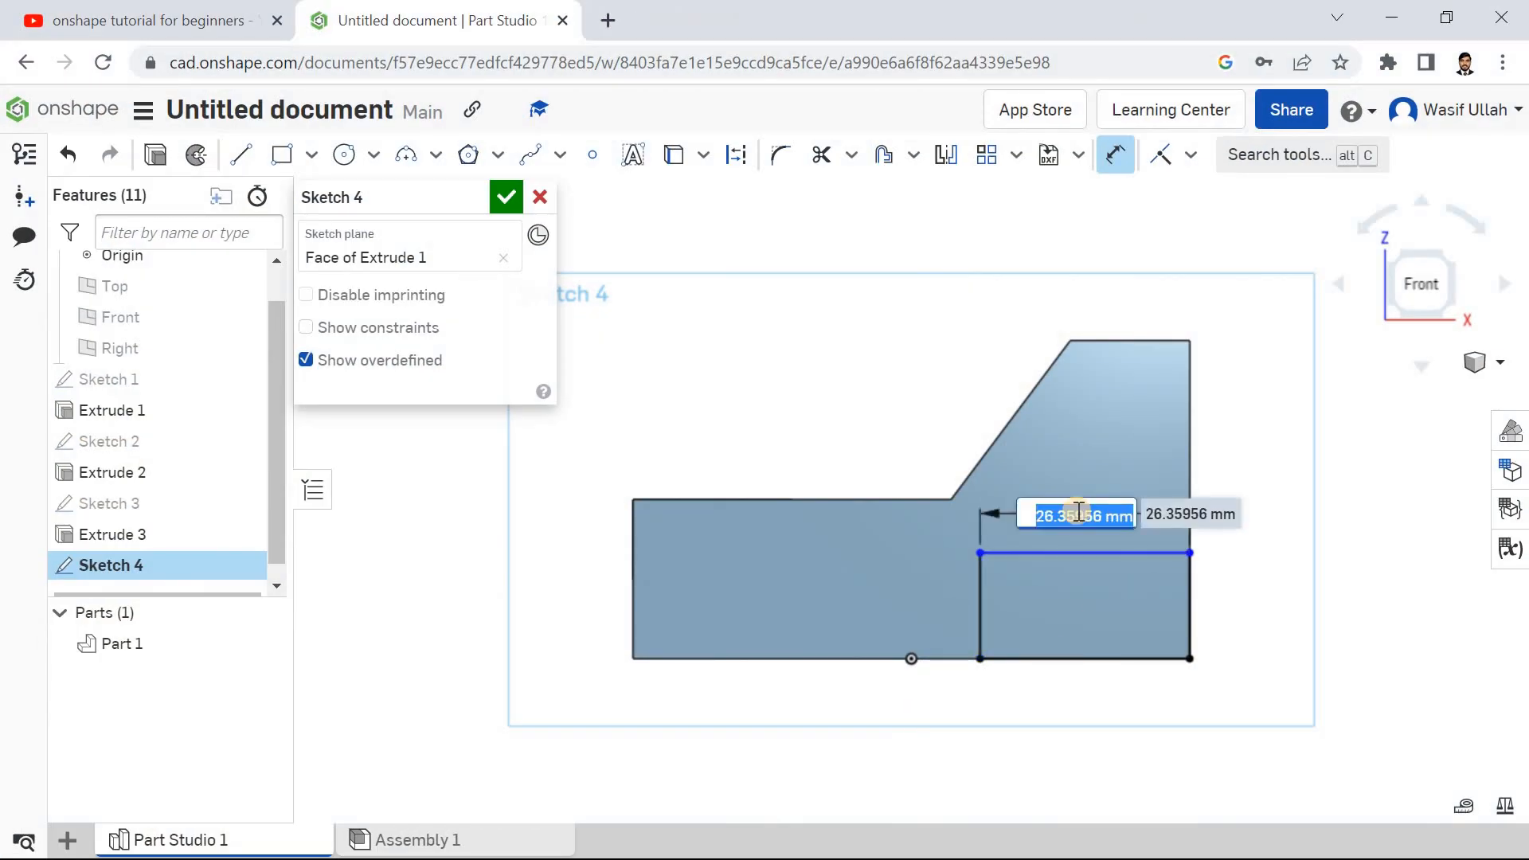
pyautogui.write('30')
pyautogui.press('Return')
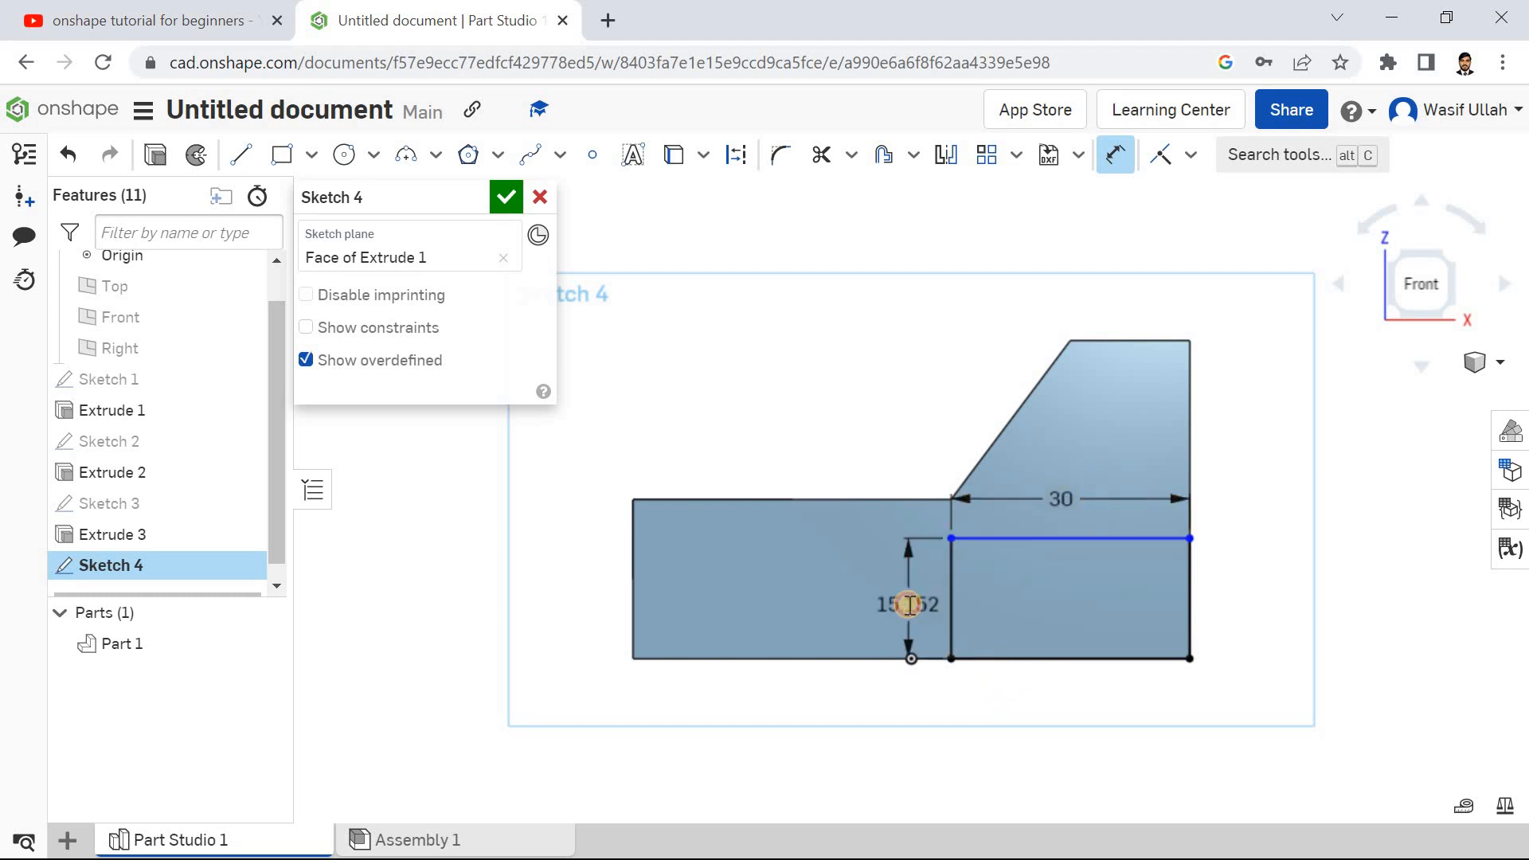
# Step: Dimension the rectangle's height 10 mm, finish the sketch and show the part in an isometric view
pyautogui.doubleClick(909, 605)
pyautogui.write('10')
pyautogui.press('Return')
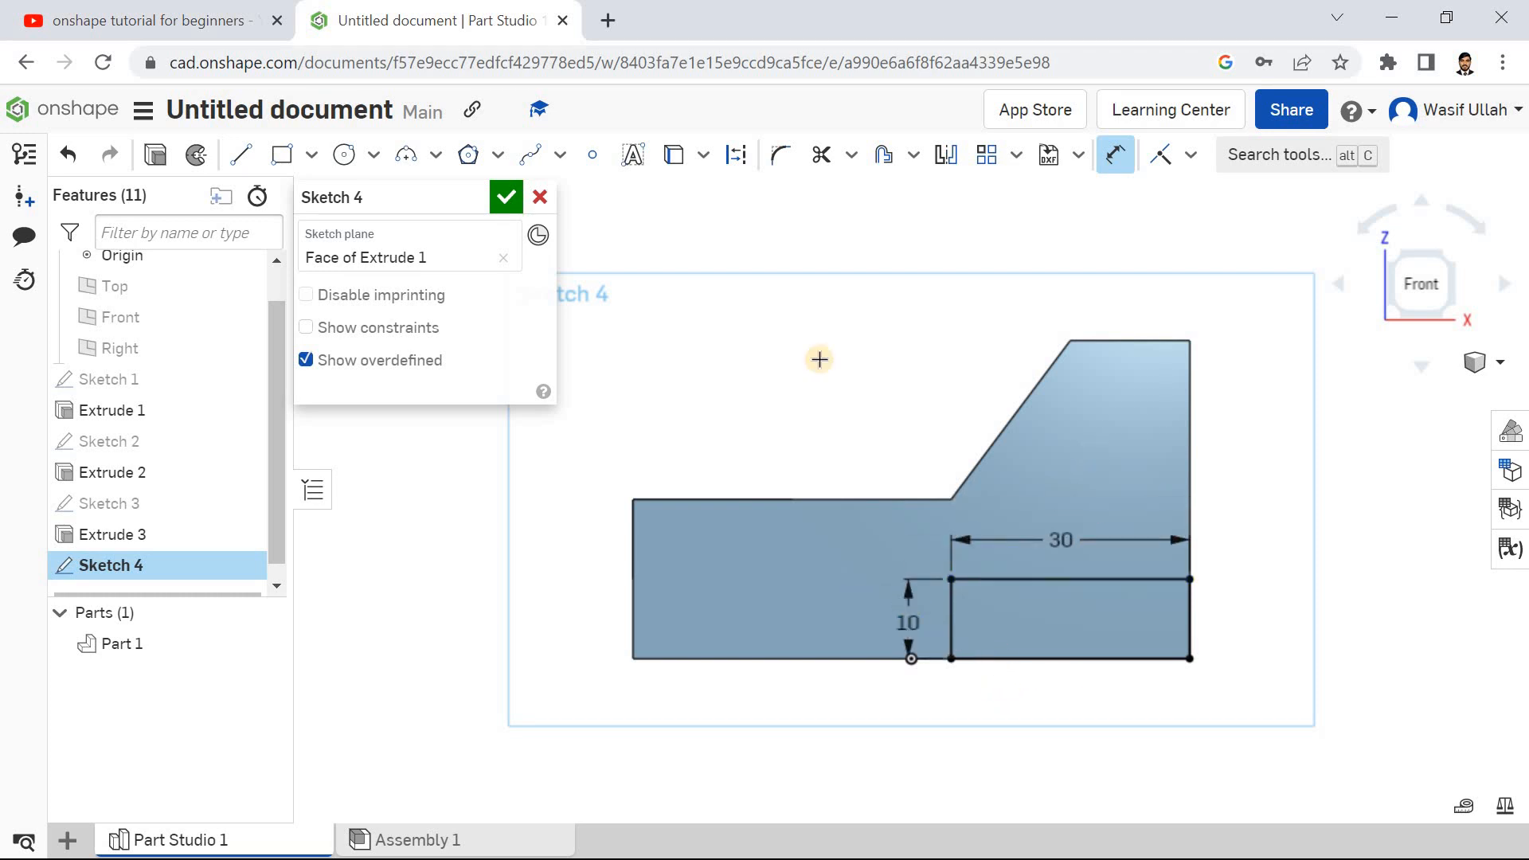
pyautogui.click(508, 199)
pyautogui.rightClick(475, 218)
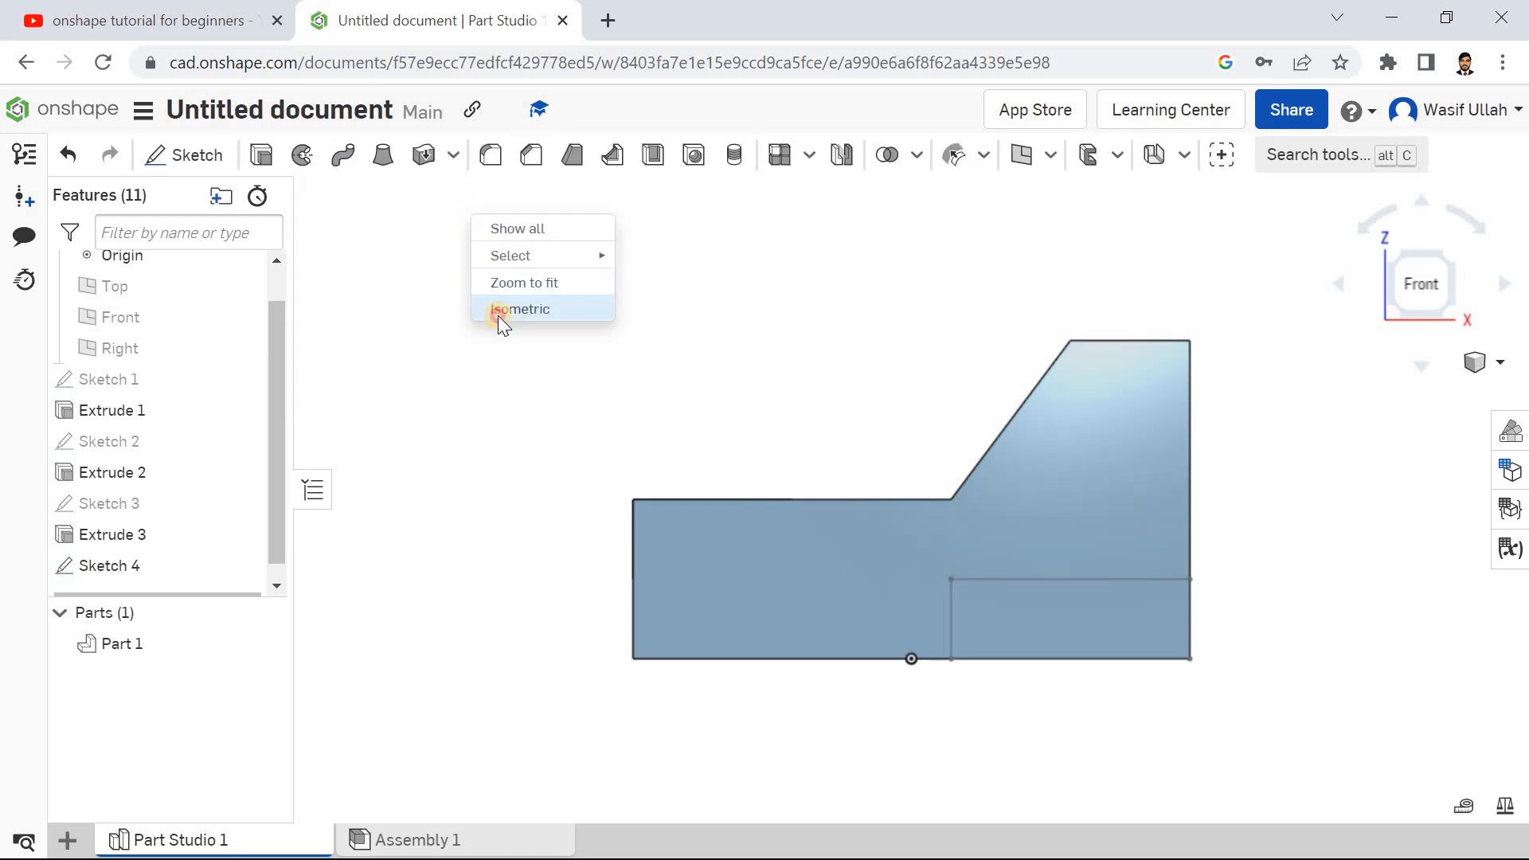
pyautogui.click(502, 312)
# Step: Extrude the rectangle as a Remove cut through all to notch the block's underside, and return to the isometric view
pyautogui.click(300, 157)
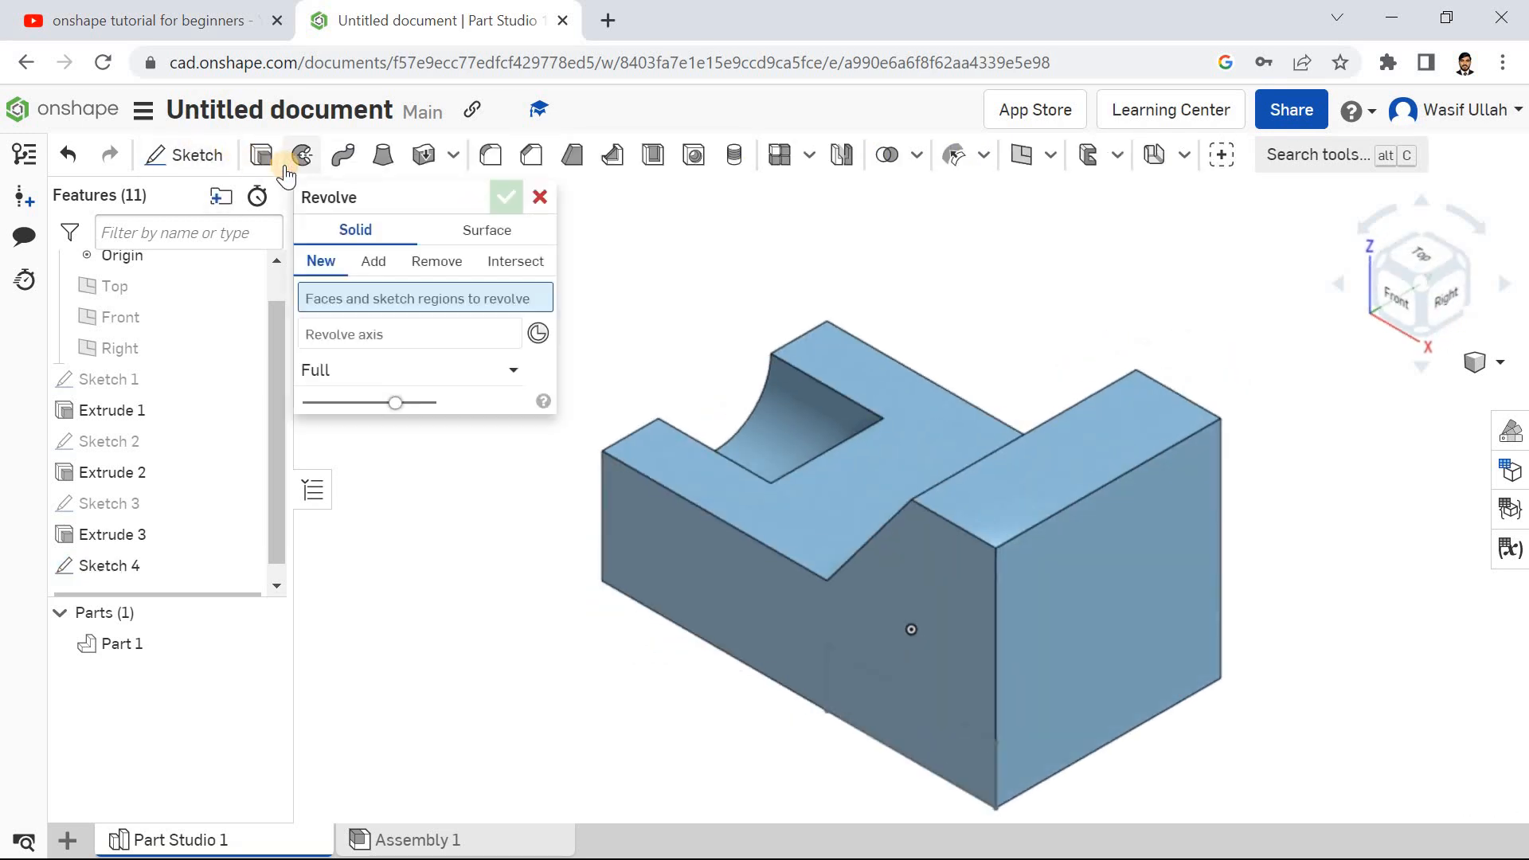
pyautogui.click(268, 159)
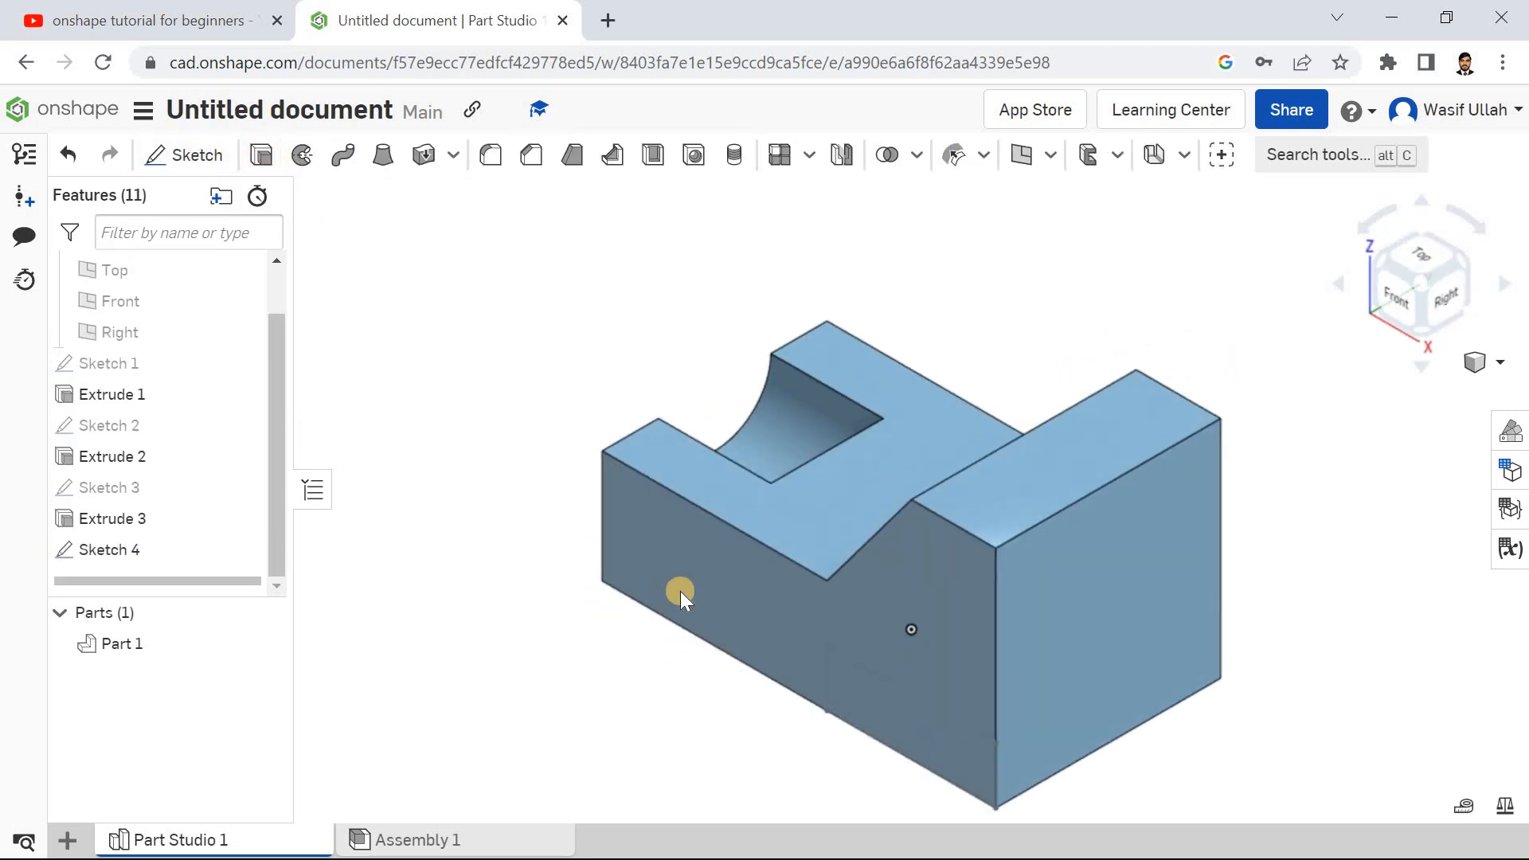
pyautogui.click(887, 704)
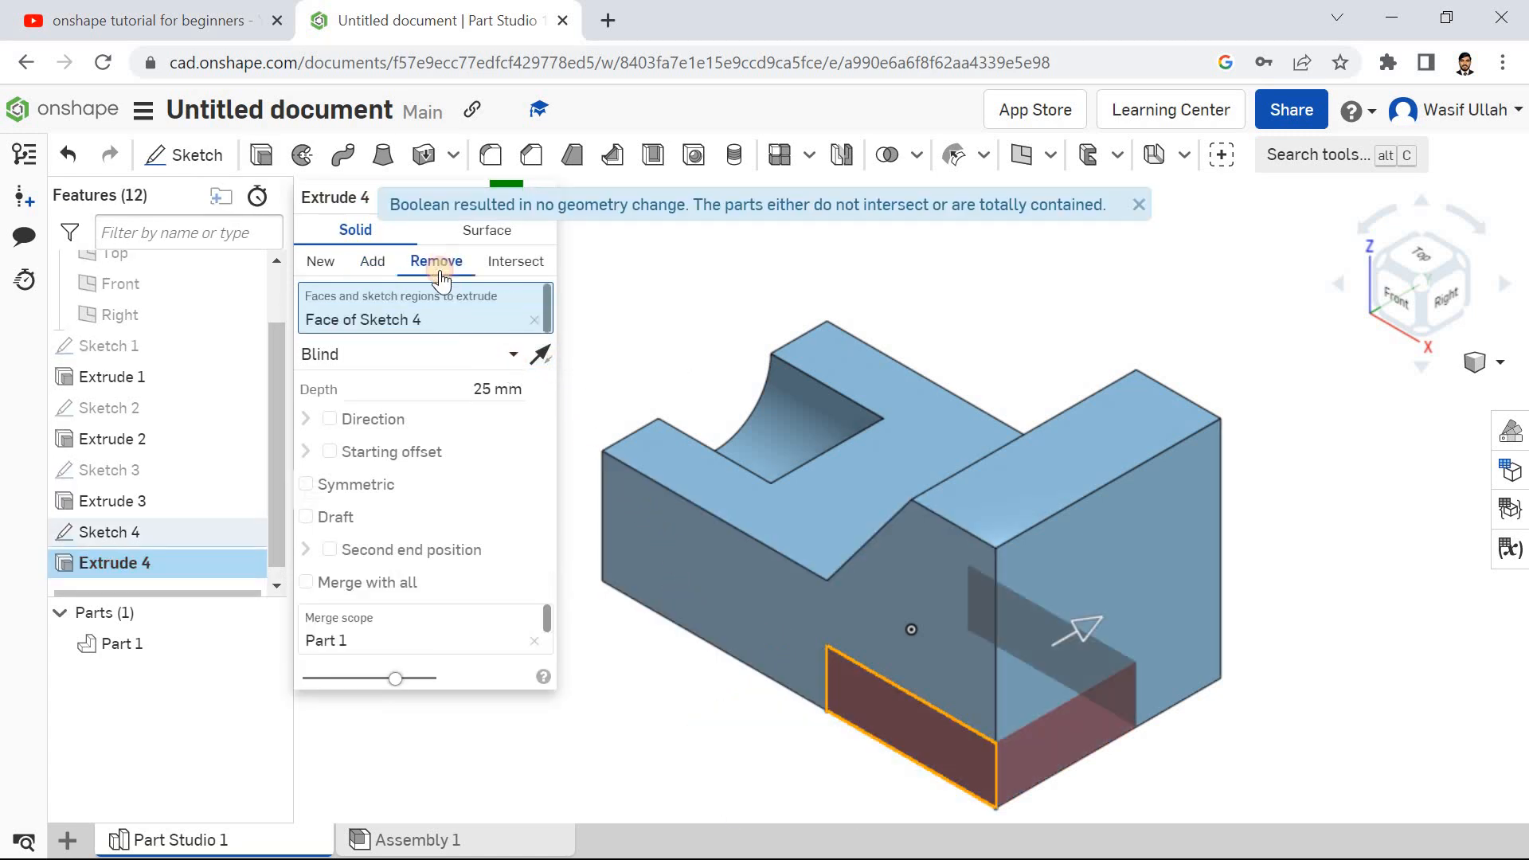
pyautogui.click(473, 360)
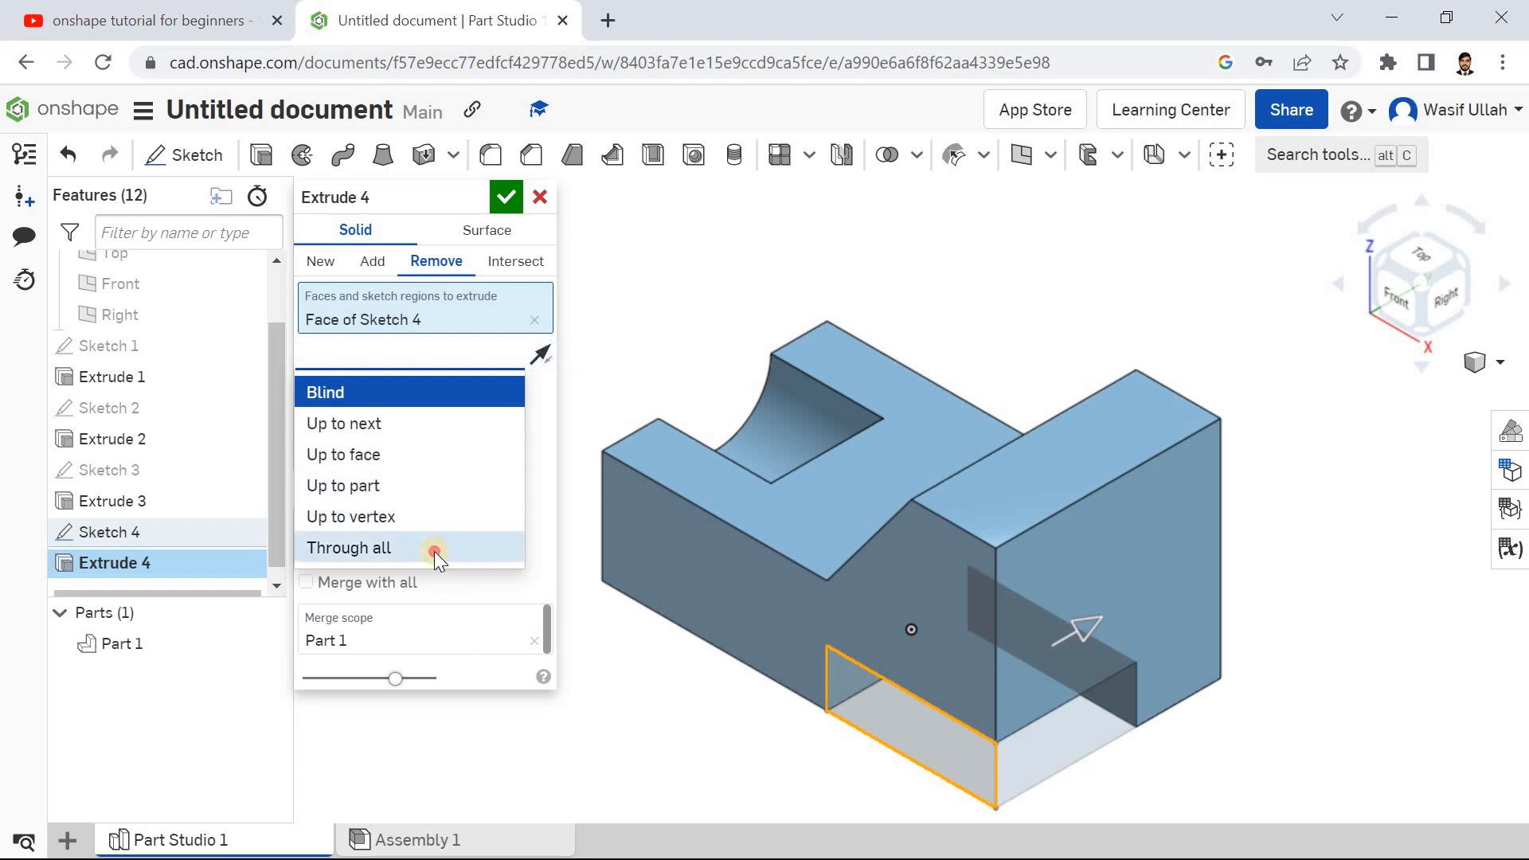
pyautogui.click(433, 551)
pyautogui.click(507, 197)
pyautogui.rightClick(489, 301)
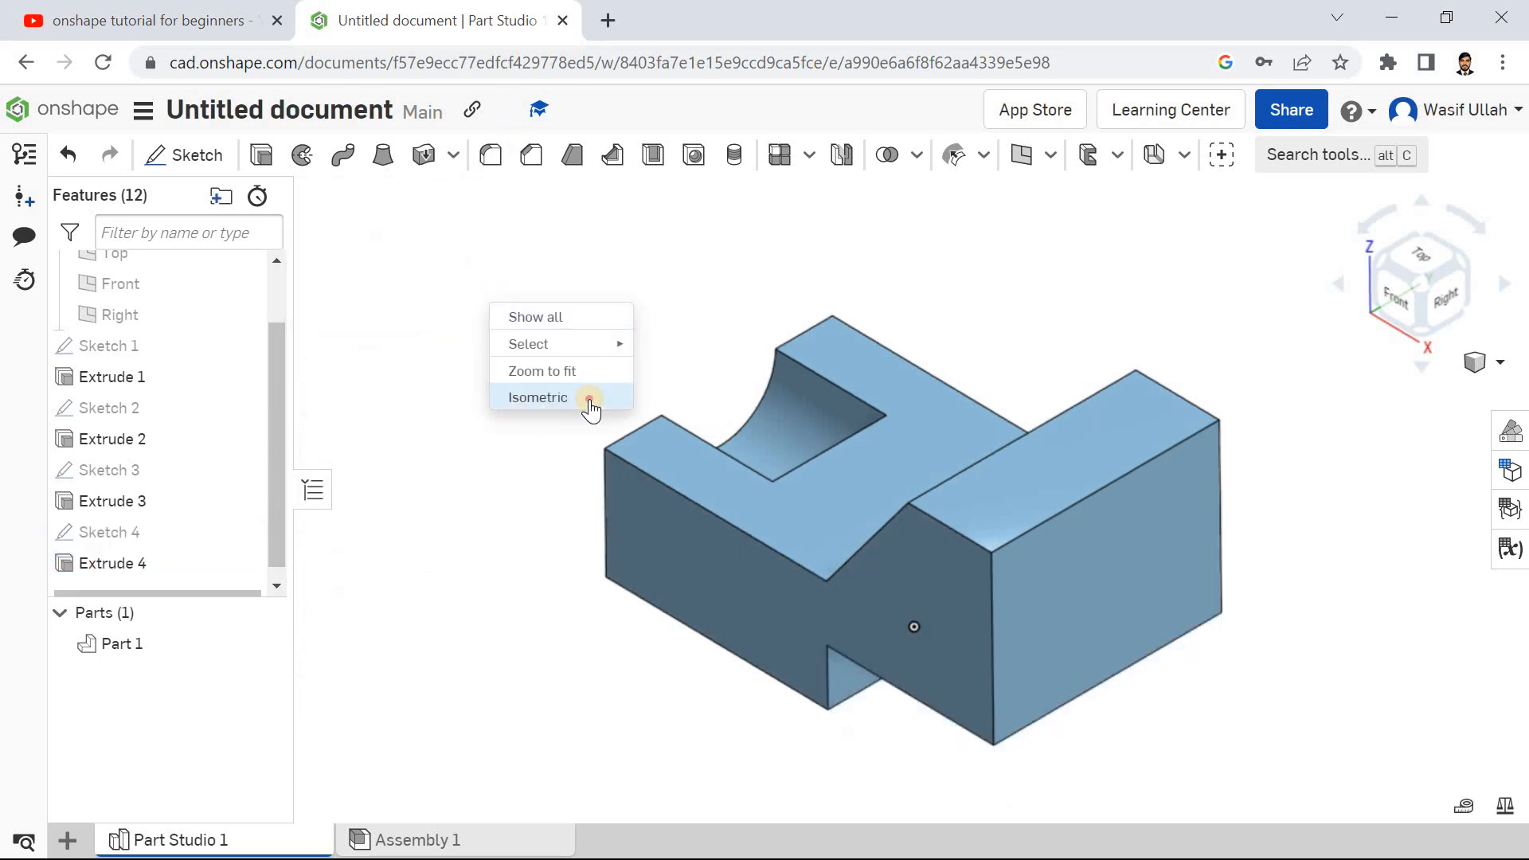
pyautogui.click(590, 406)
# Step: Start a sketch on the tall end face and draw a center-point rectangle about 22.7 by 16.7 mm centred on its upper edge's midpoint
pyautogui.moveTo(577, 342); pyautogui.dragTo(751, 318, button='right')
pyautogui.click(1113, 468)
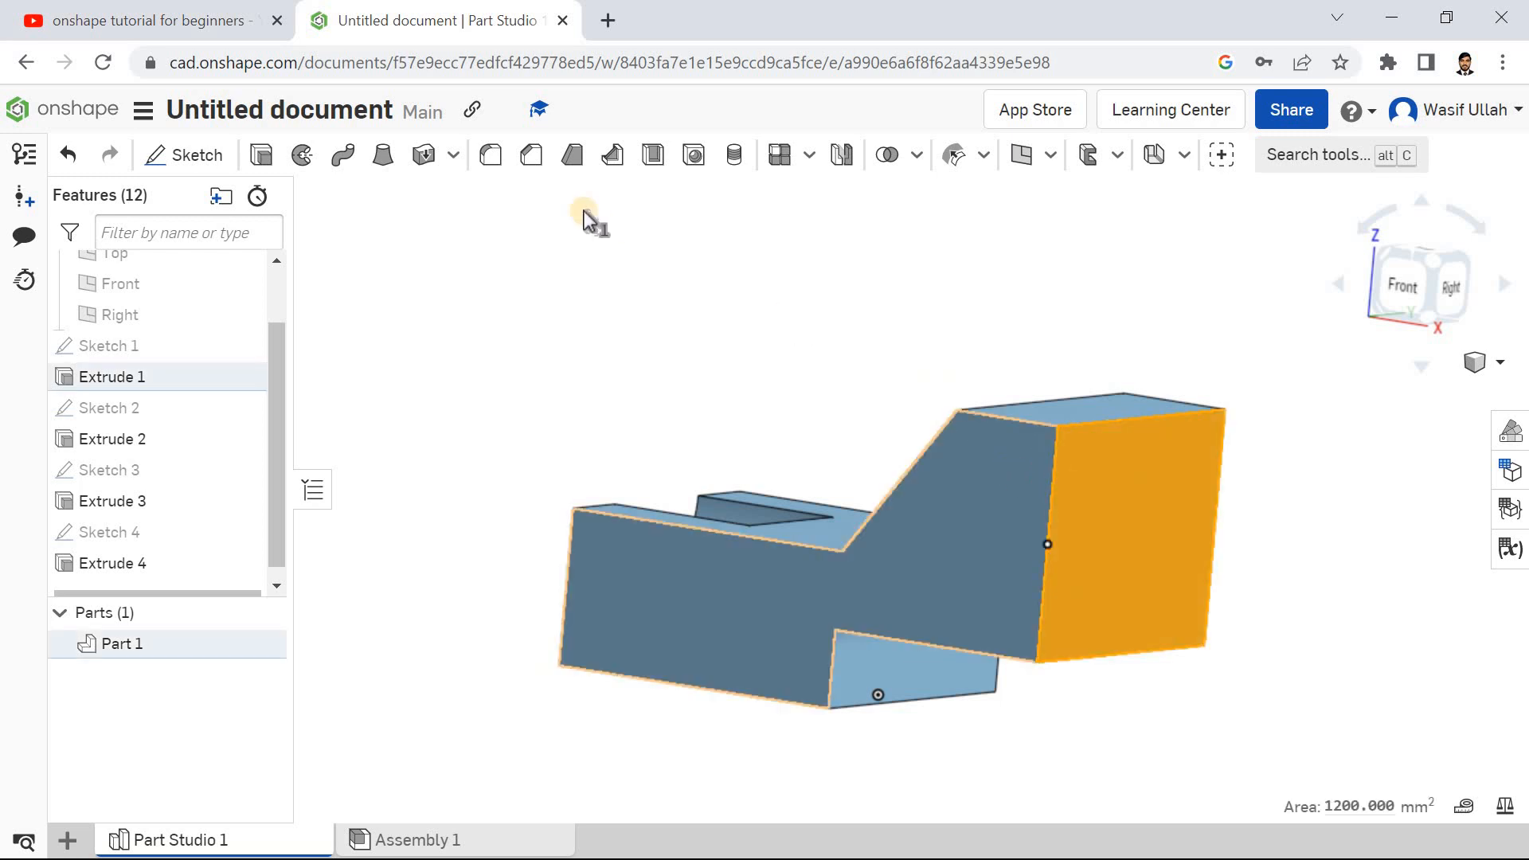
pyautogui.click(190, 154)
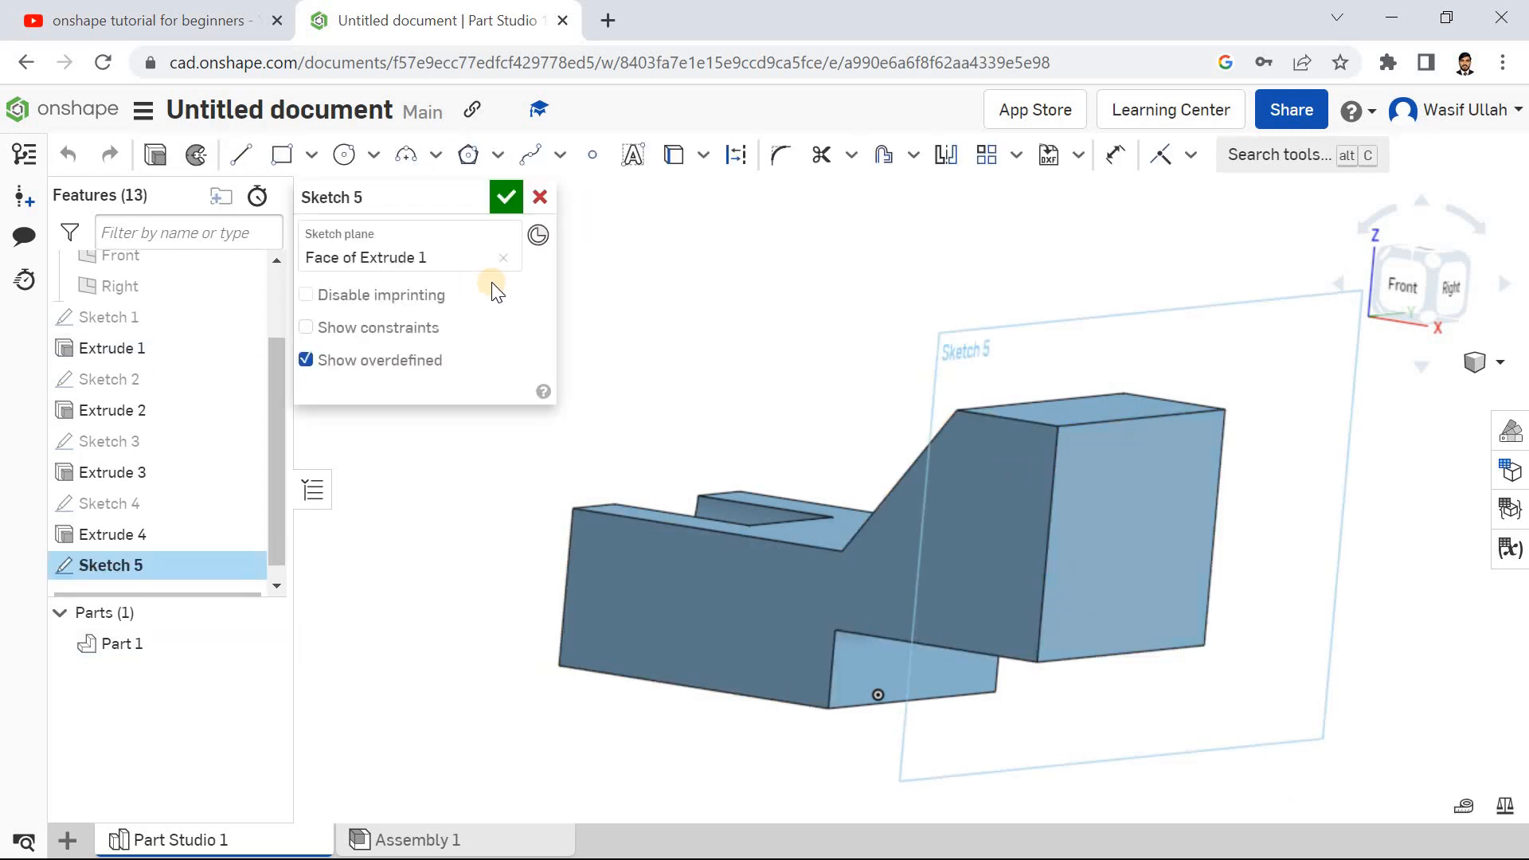
pyautogui.press('n')
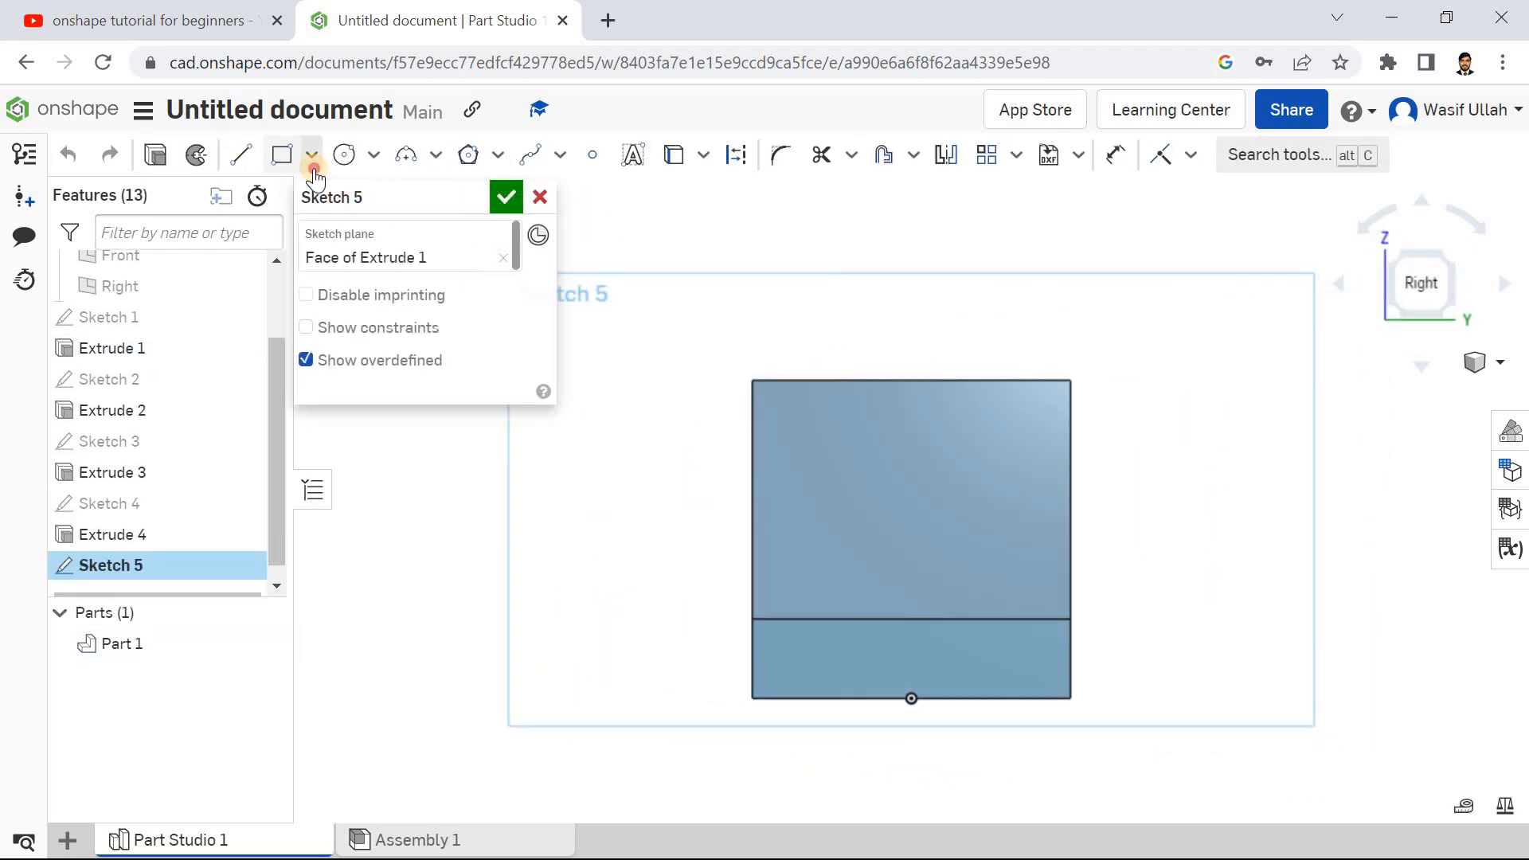
pyautogui.click(313, 164)
pyautogui.click(320, 232)
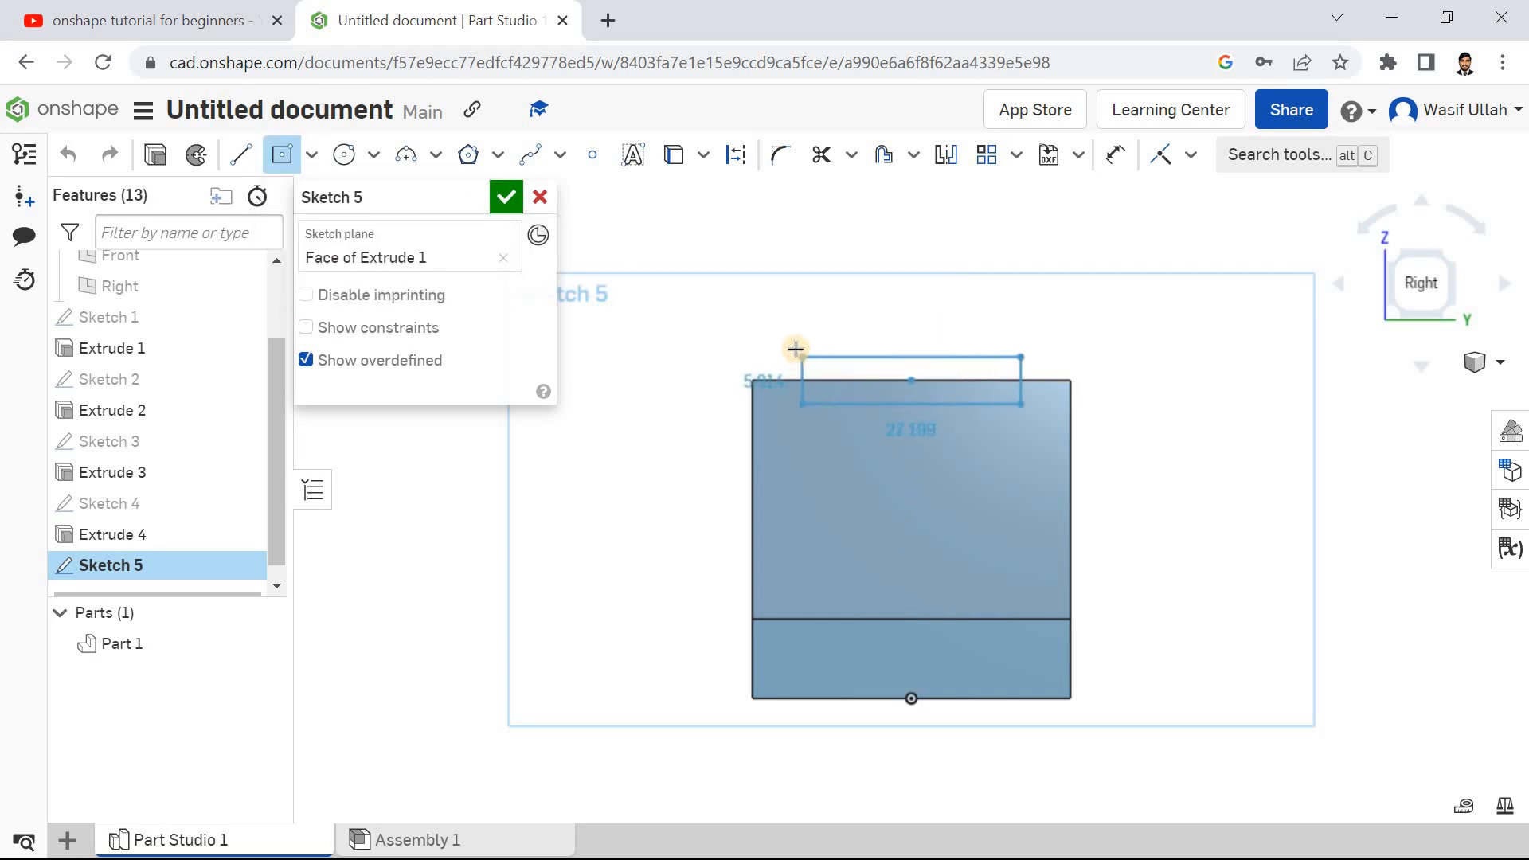
pyautogui.click(822, 313)
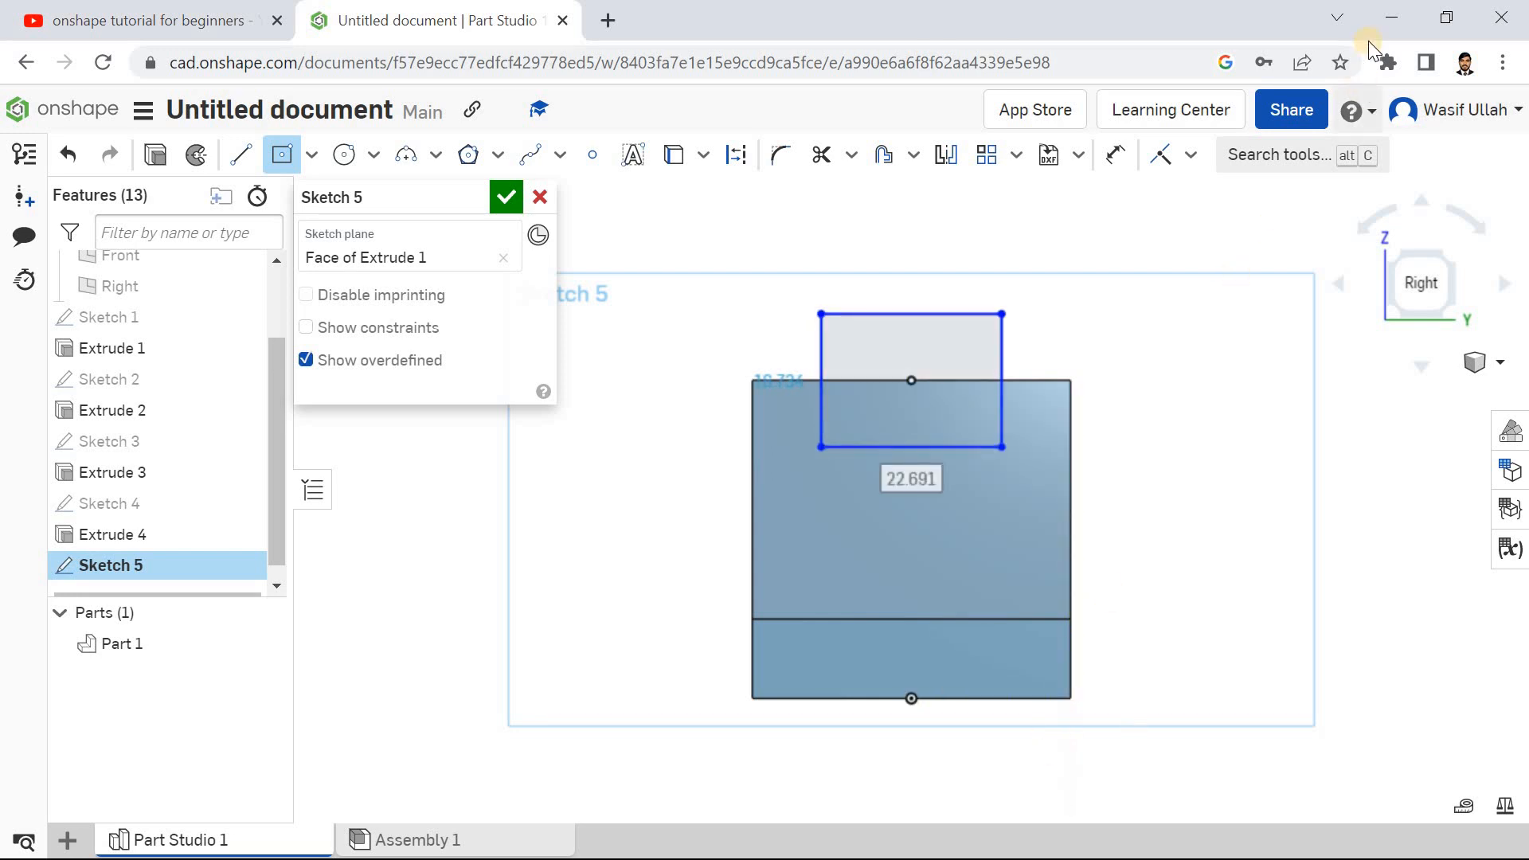
# Step: Switch to Photos to check the upper slot's width and depth on the reference drawing, and return to Onshape
pyautogui.click(1391, 18)
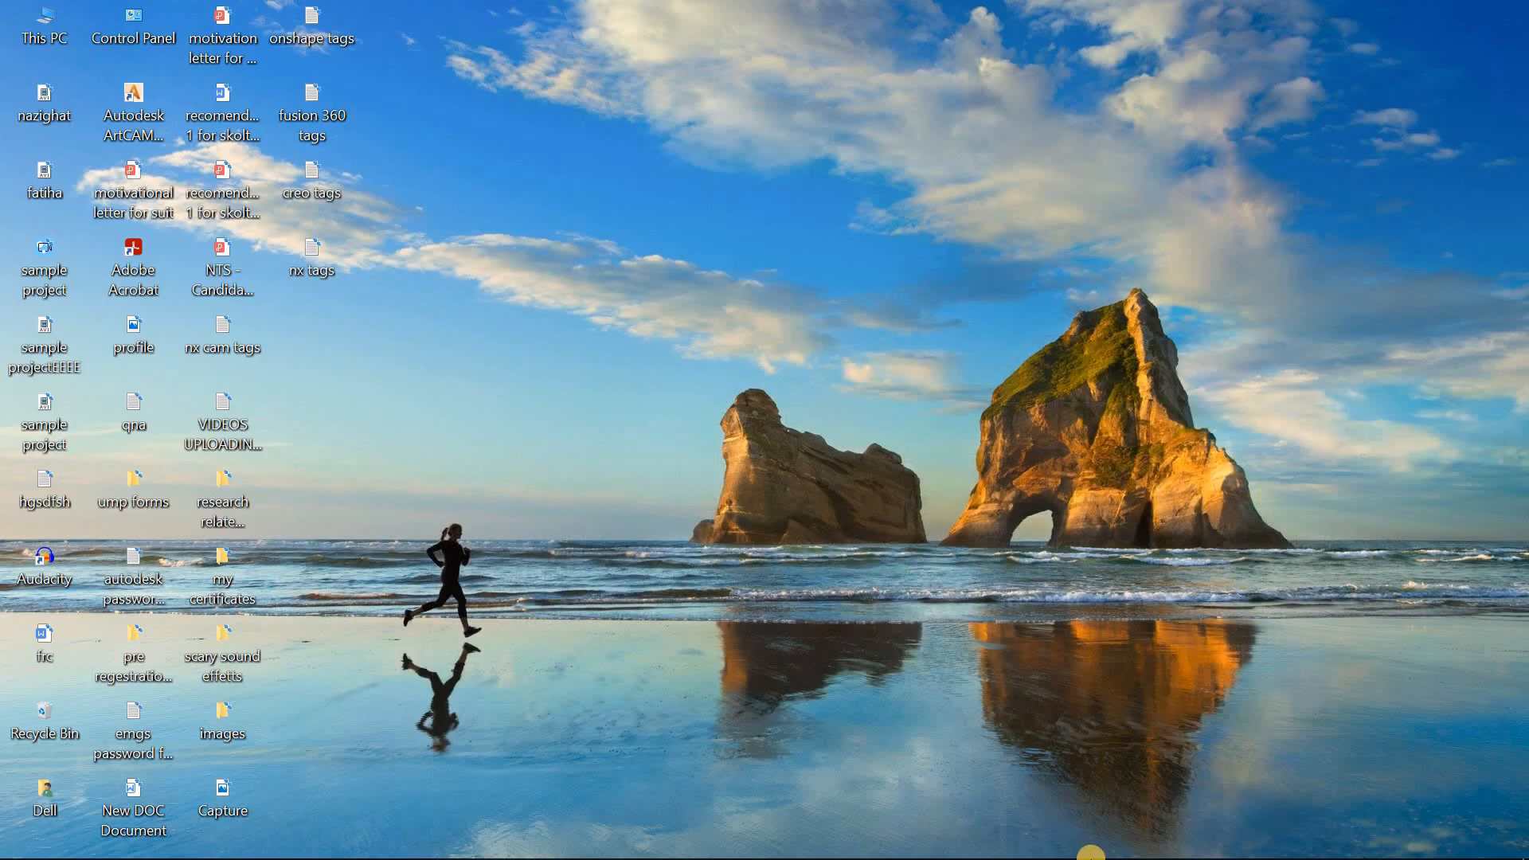
pyautogui.click(1098, 843)
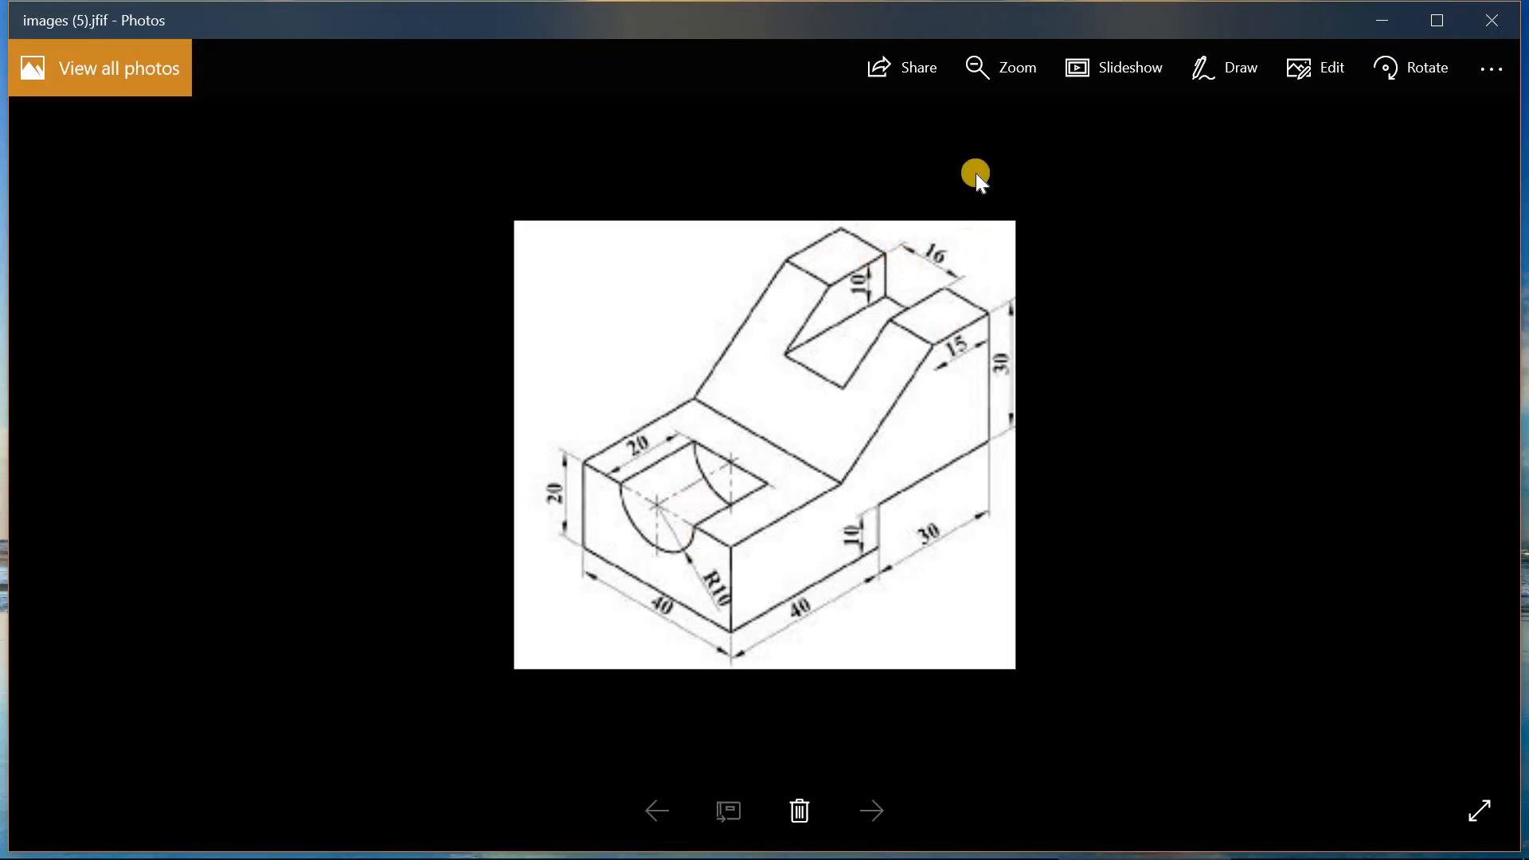
pyautogui.click(1375, 17)
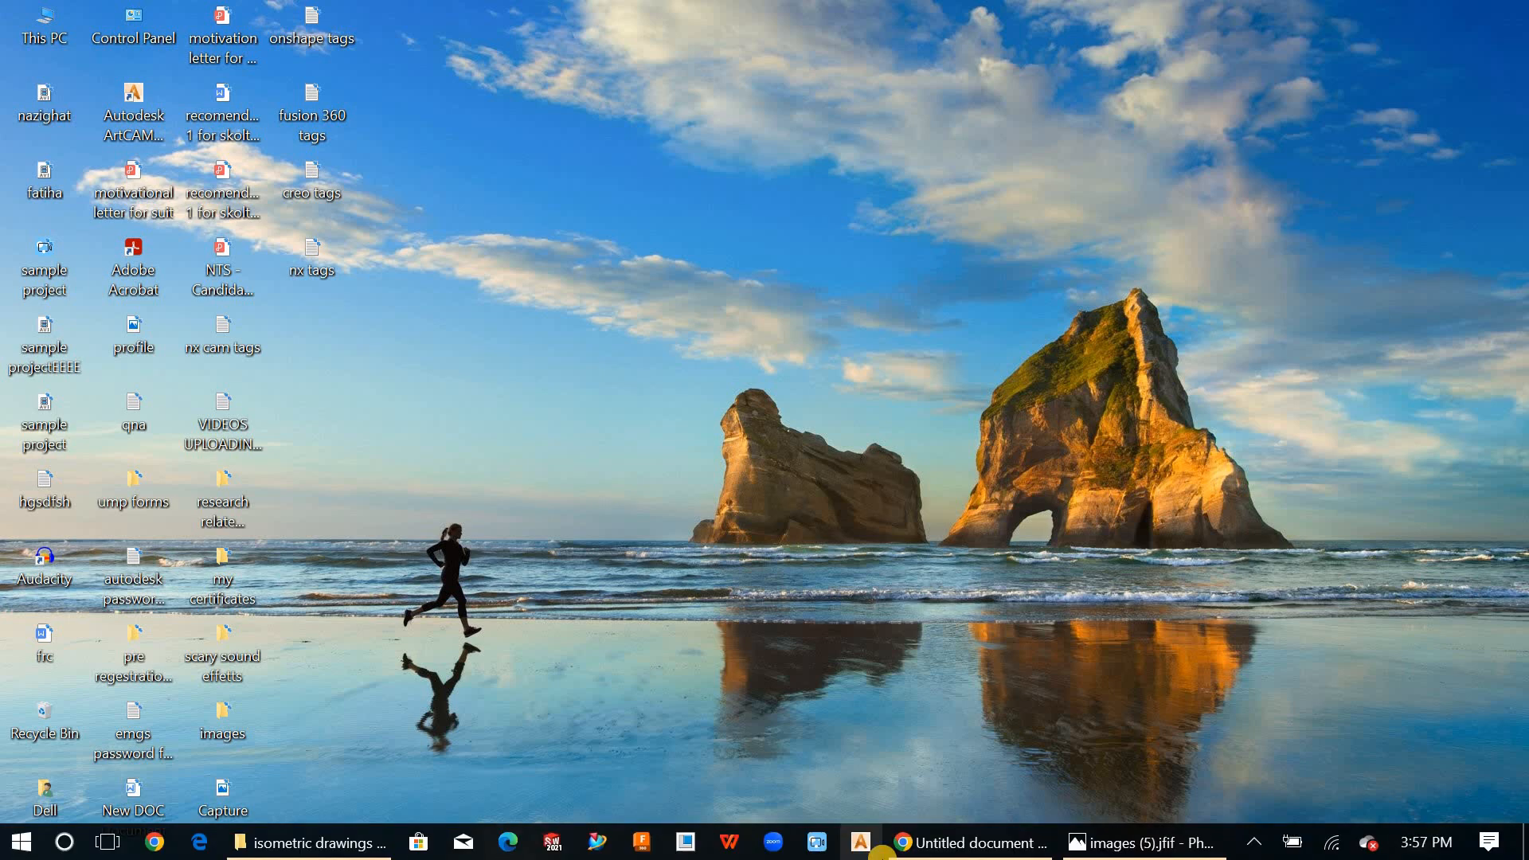
pyautogui.click(1109, 845)
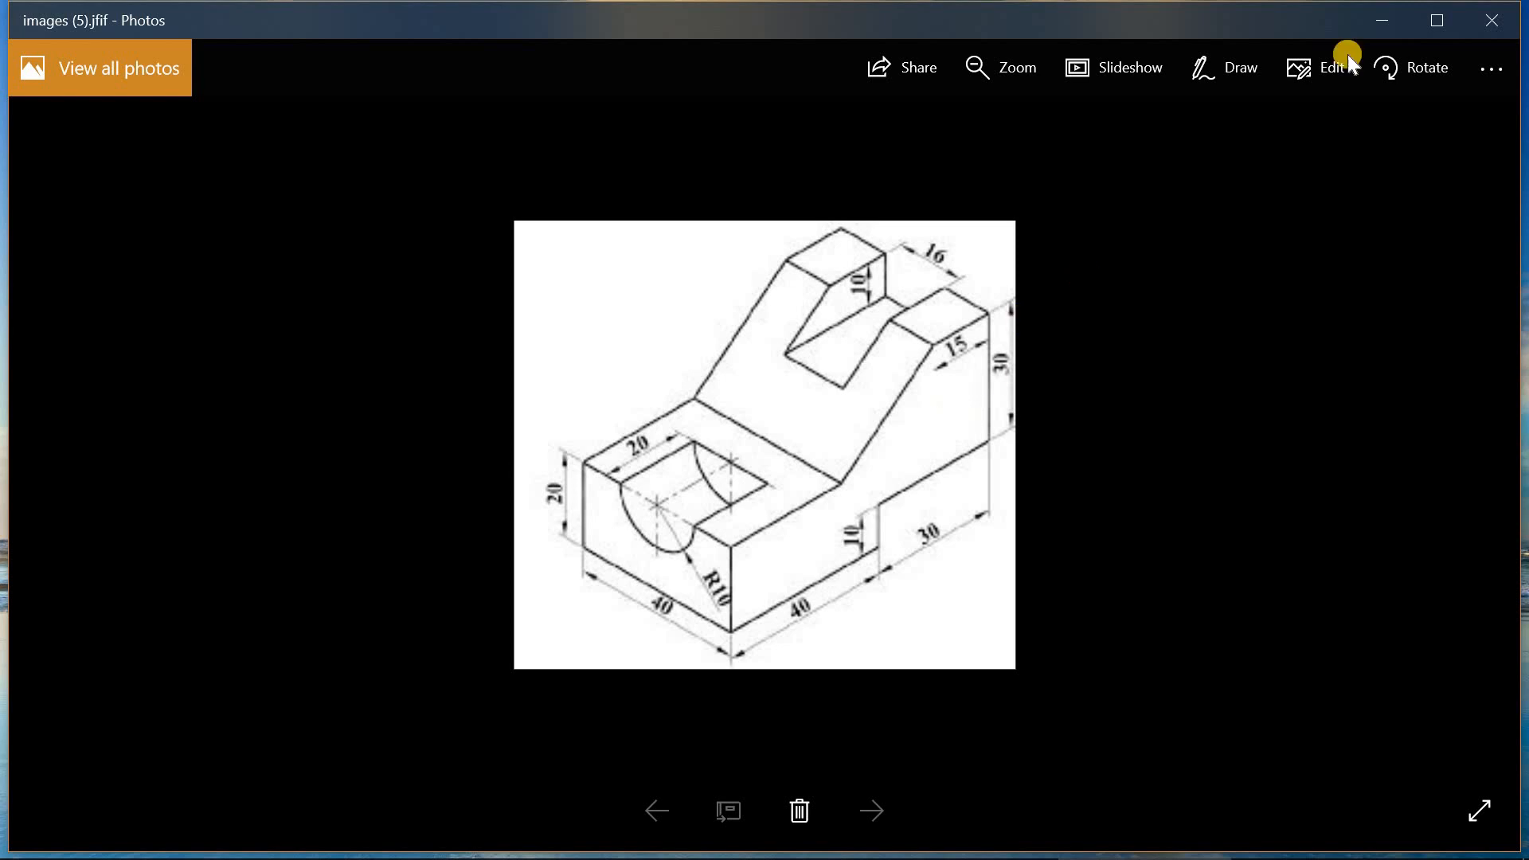
pyautogui.click(1399, 16)
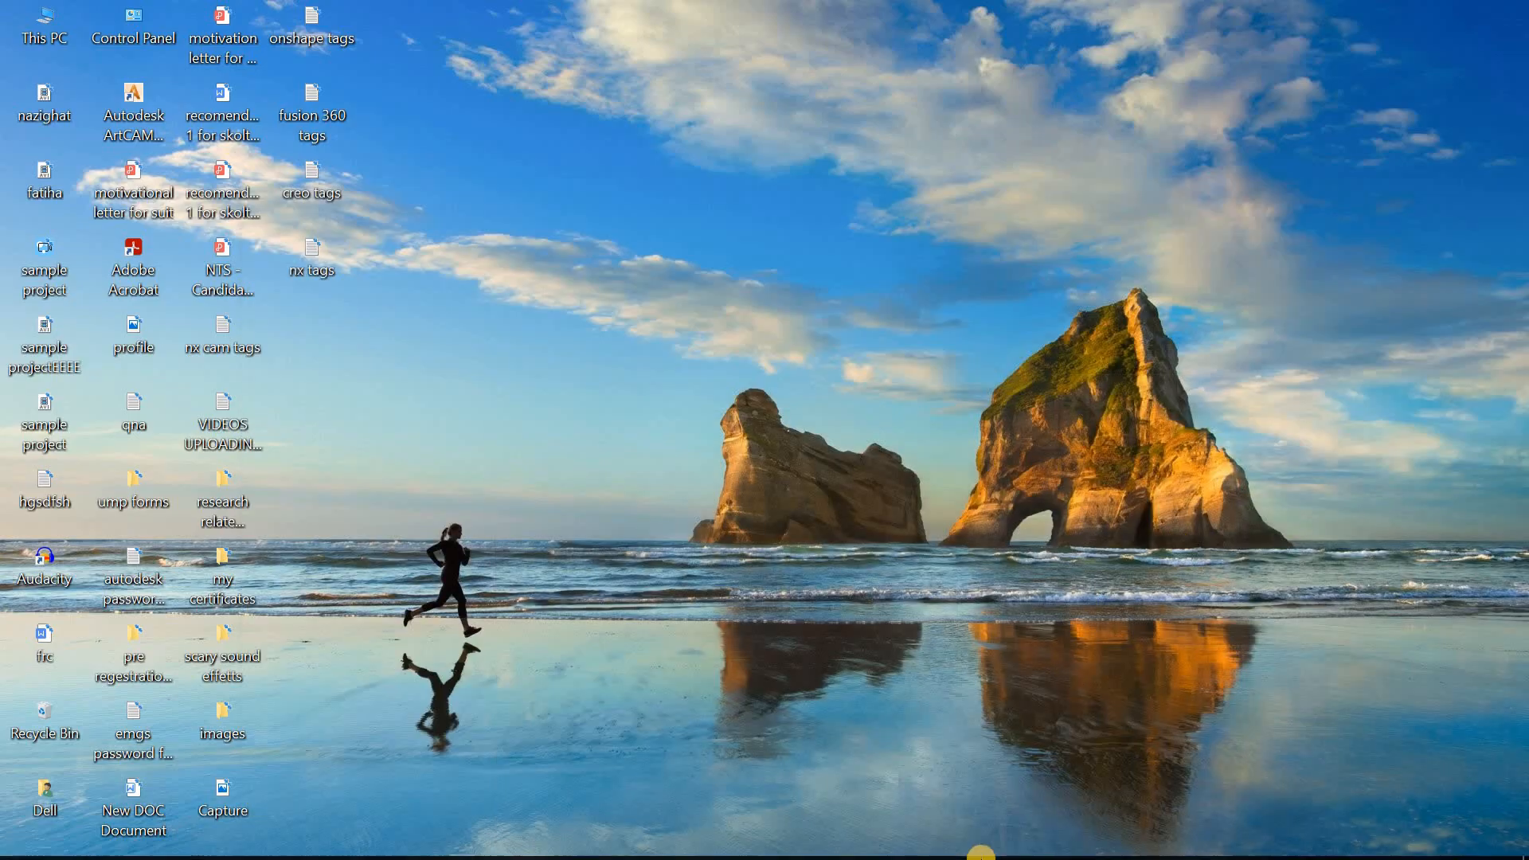
pyautogui.click(981, 845)
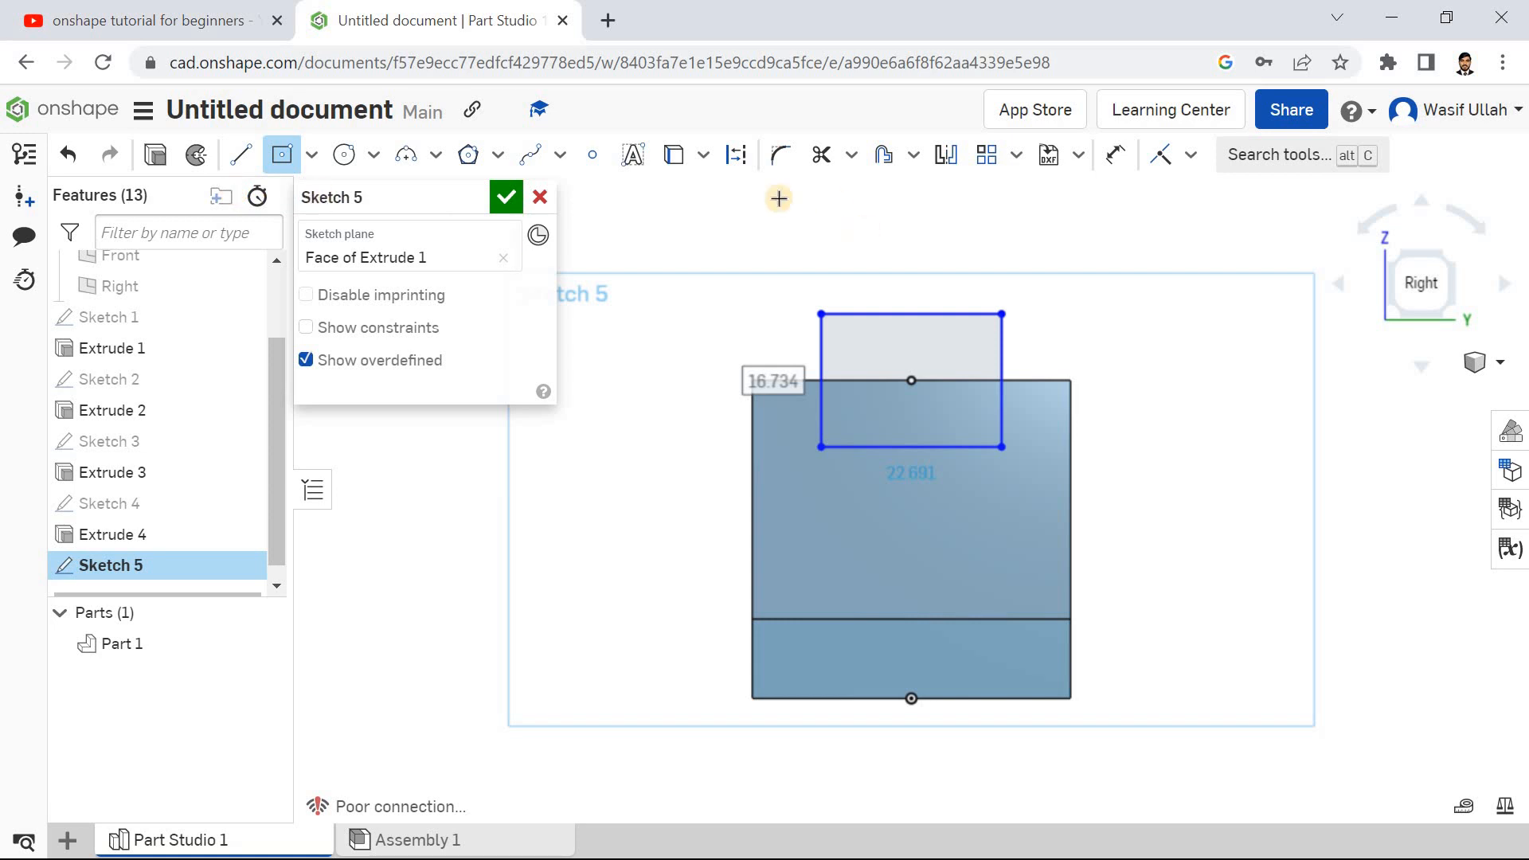
# Step: Trim away the rectangle's lines that extend above the tall end face's upper edge
pyautogui.click(241, 155)
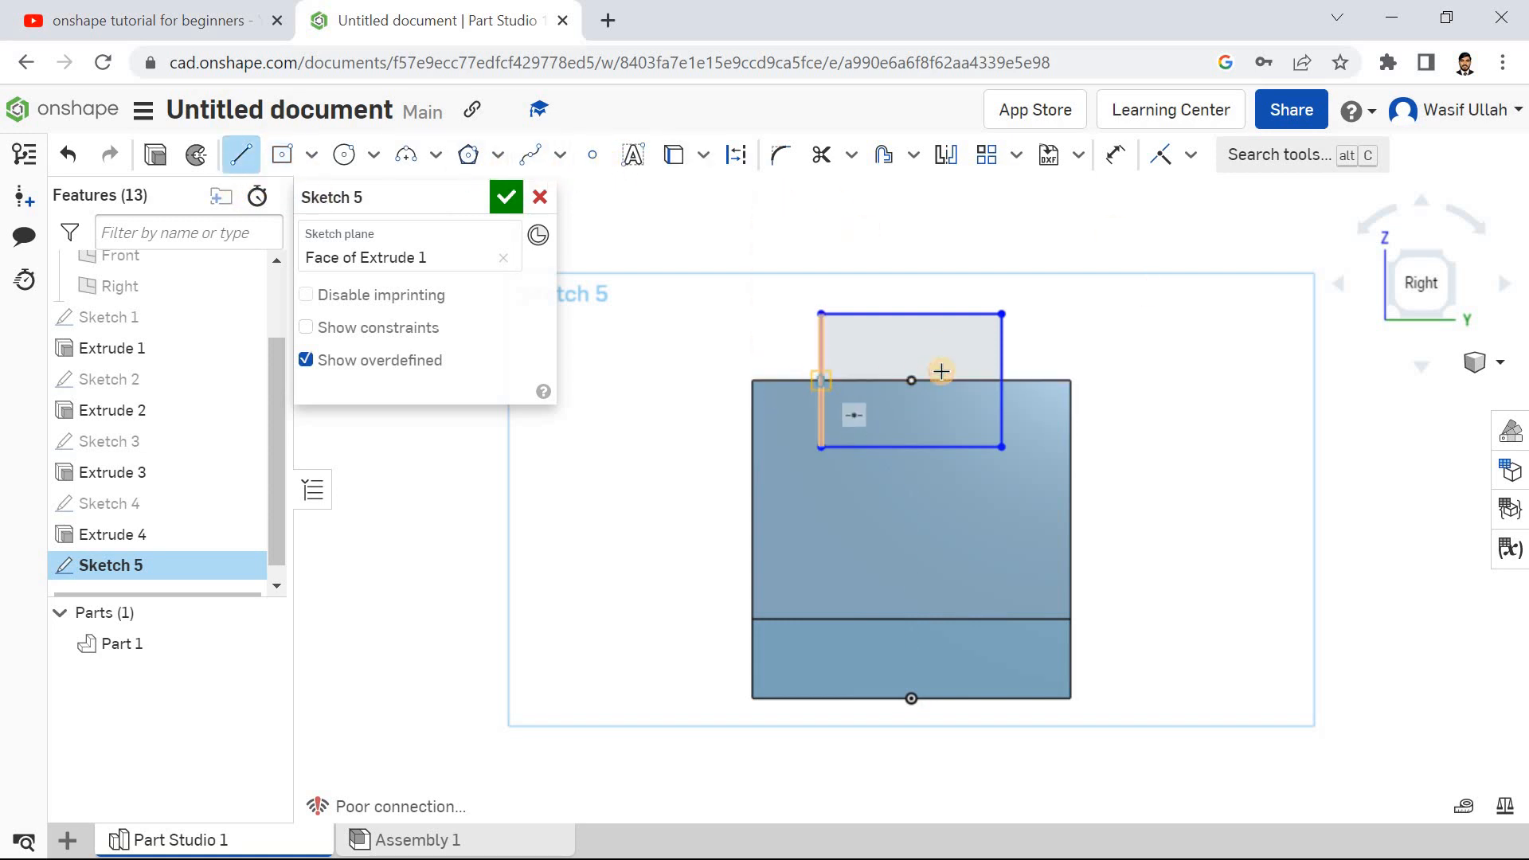
pyautogui.click(821, 155)
pyautogui.moveTo(1002, 350); pyautogui.dragTo(785, 318)
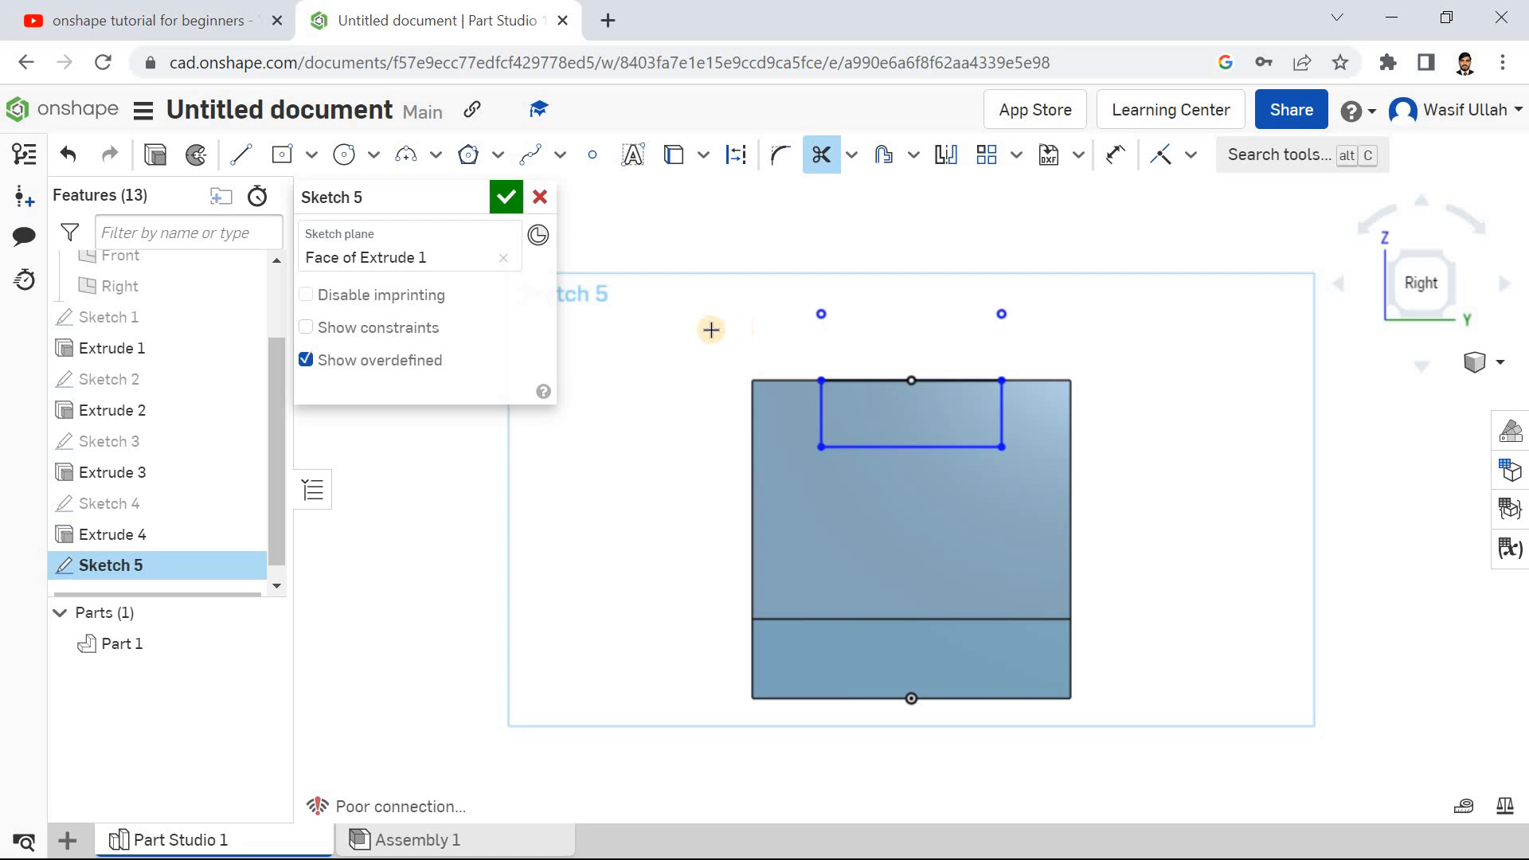
# Step: Dimension the slot profile's depth 10 mm from the end face's upper edge
pyautogui.click(1112, 156)
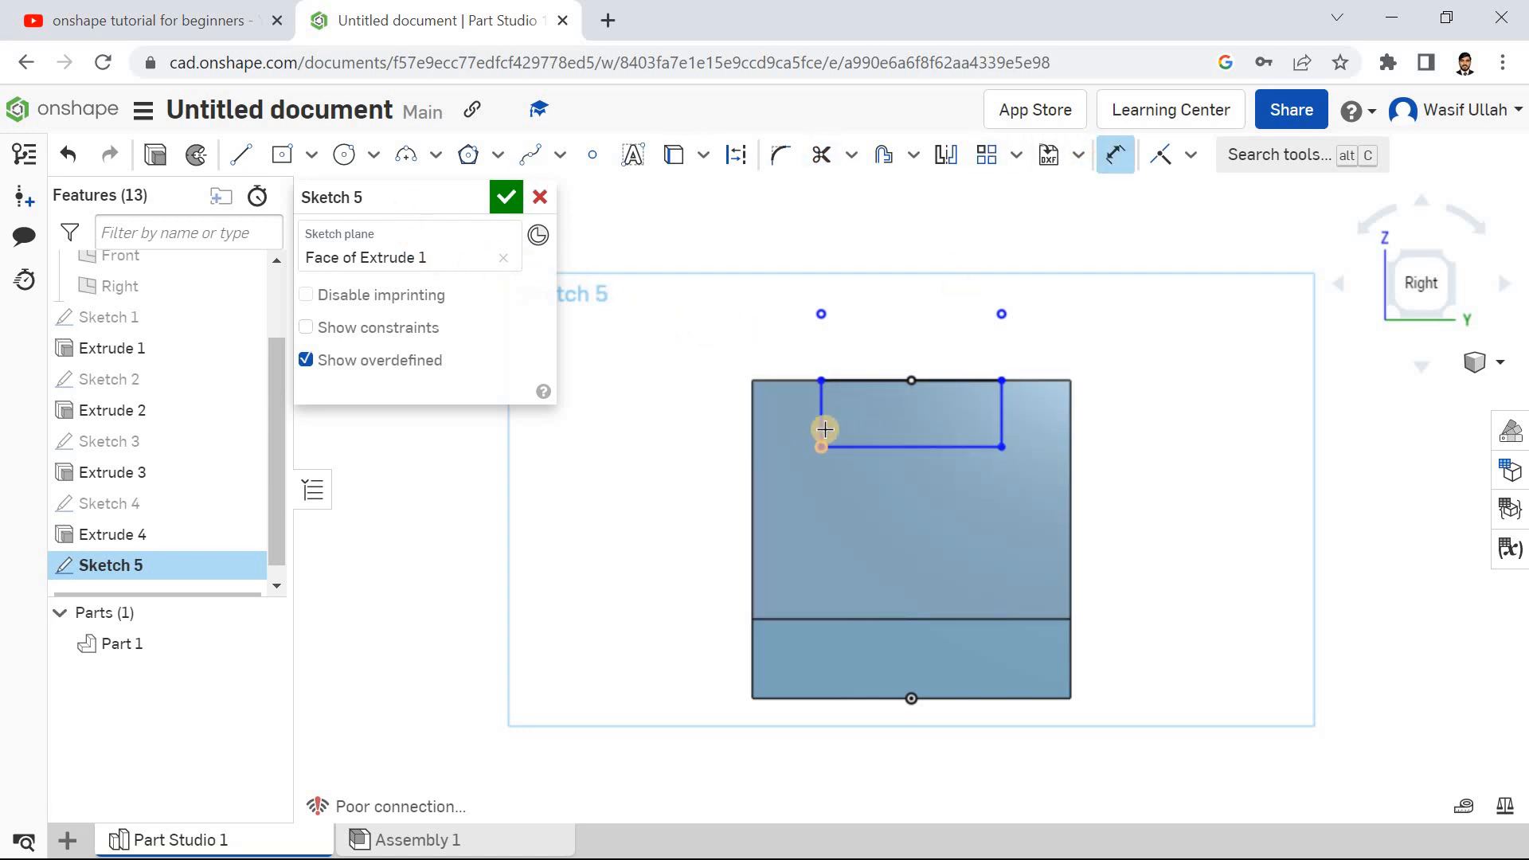
pyautogui.doubleClick(716, 426)
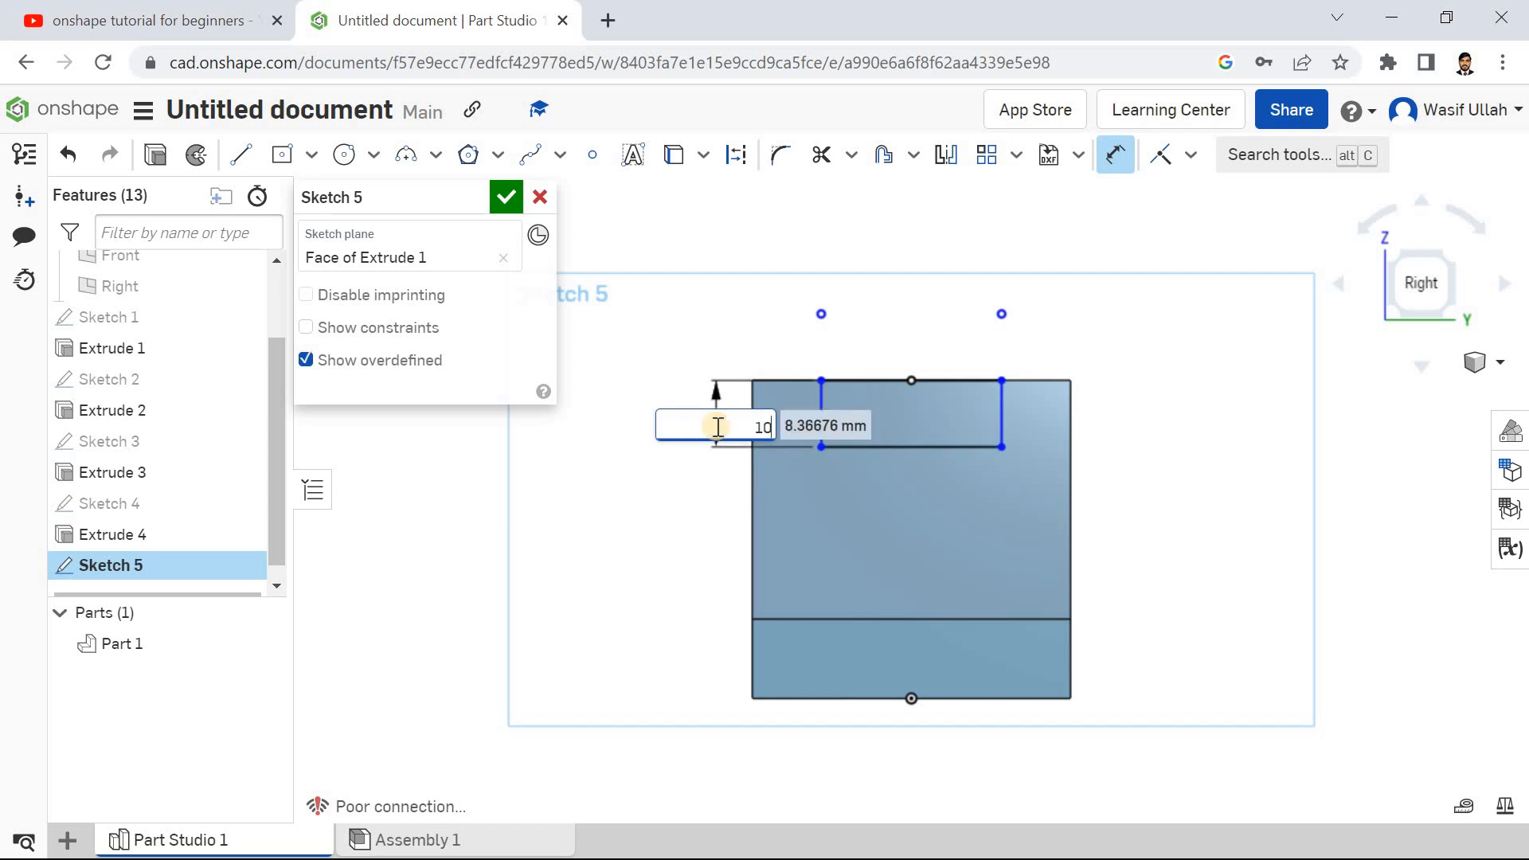
pyautogui.write('10')
pyautogui.press('Return')
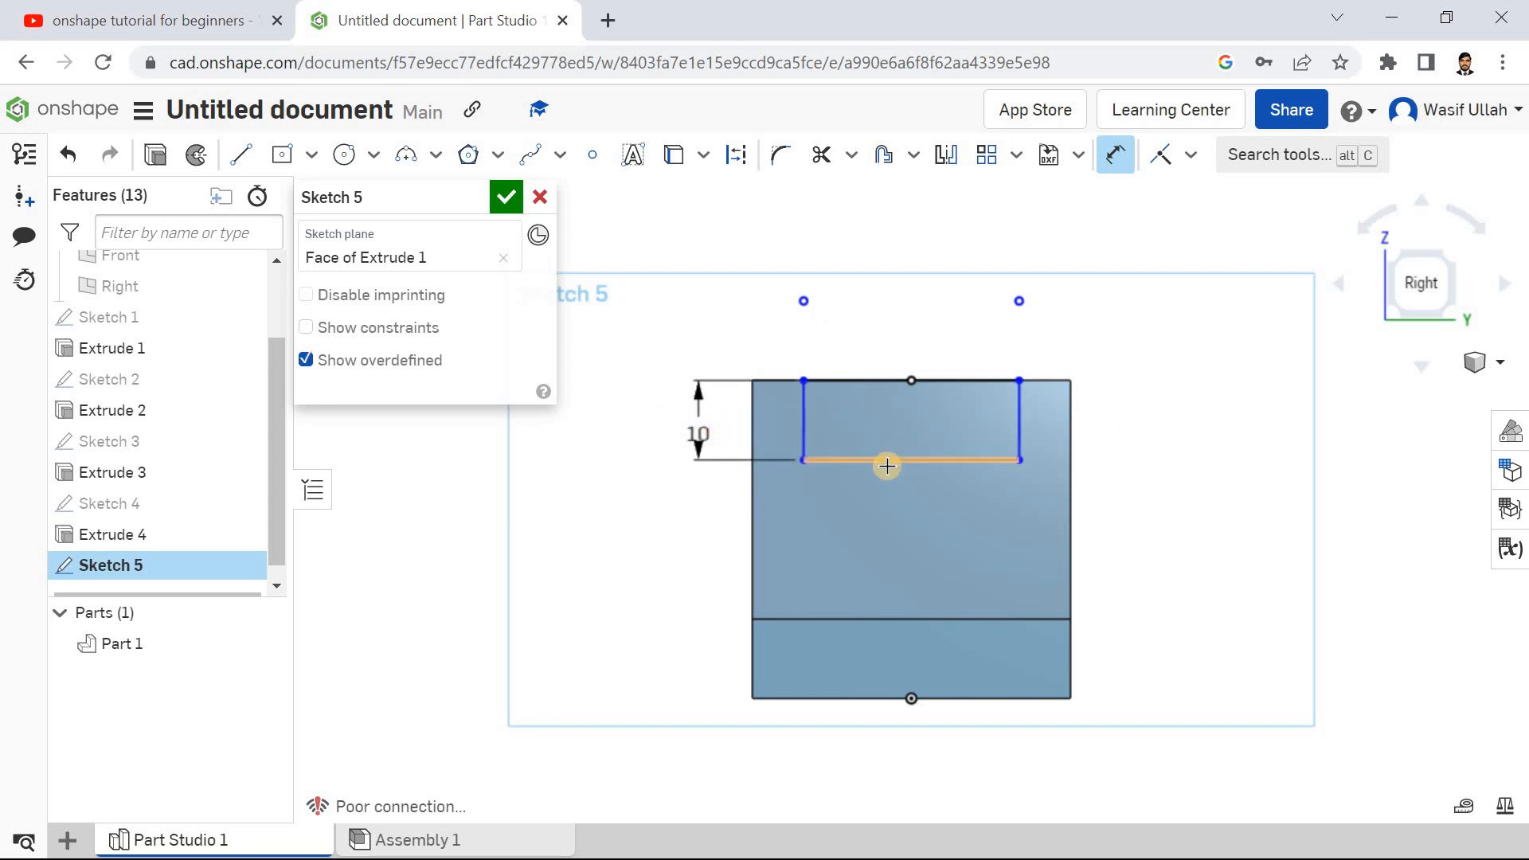
# Step: Dimension the slot profile's width 16 mm, finish the sketch and show the part in an isometric view
pyautogui.click(887, 466)
pyautogui.click(891, 514)
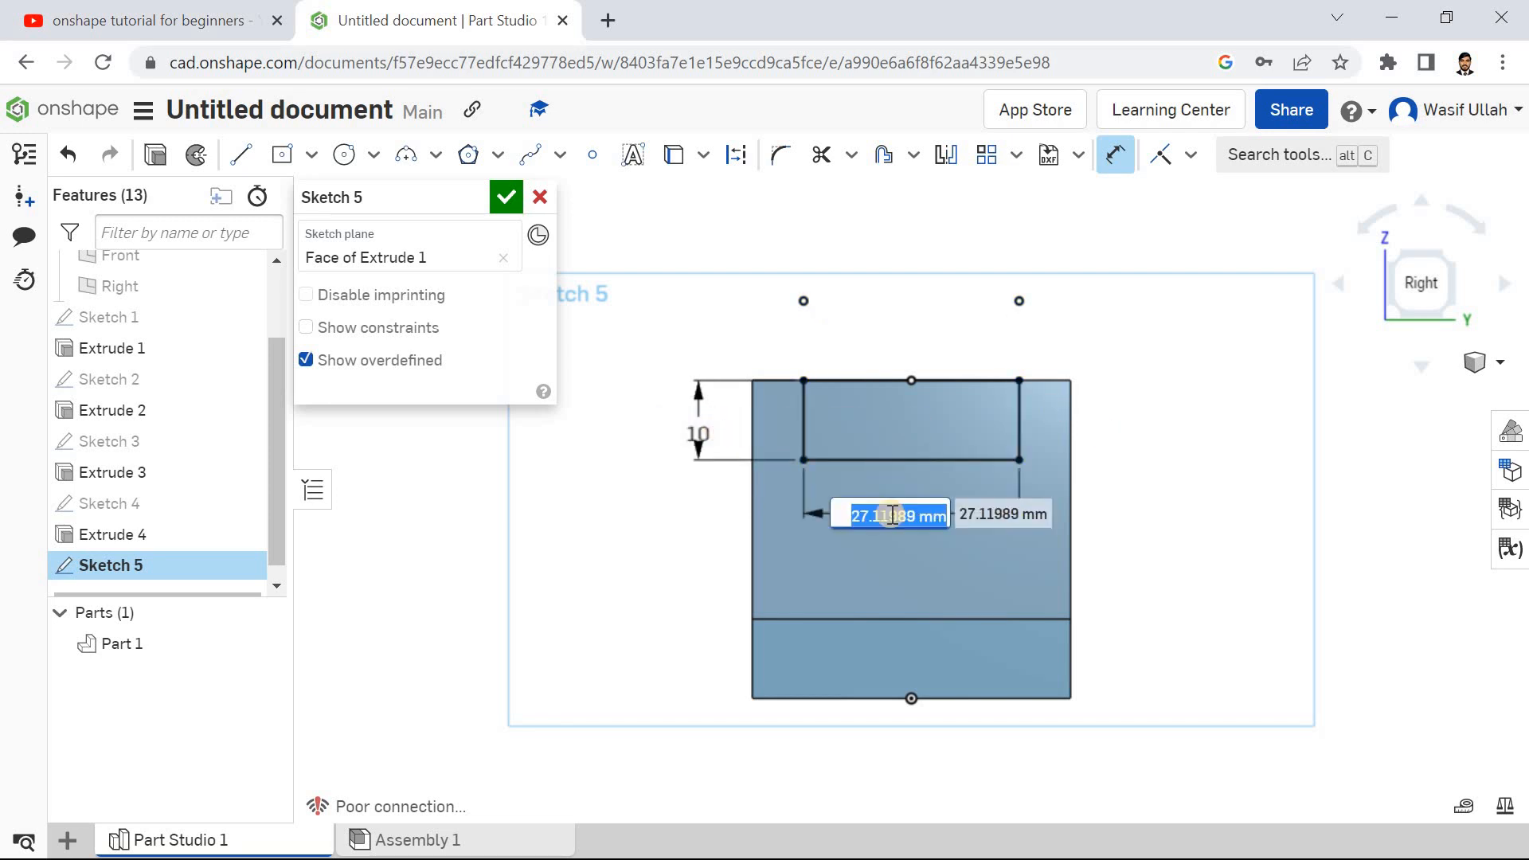
pyautogui.write('16')
pyautogui.press('Return')
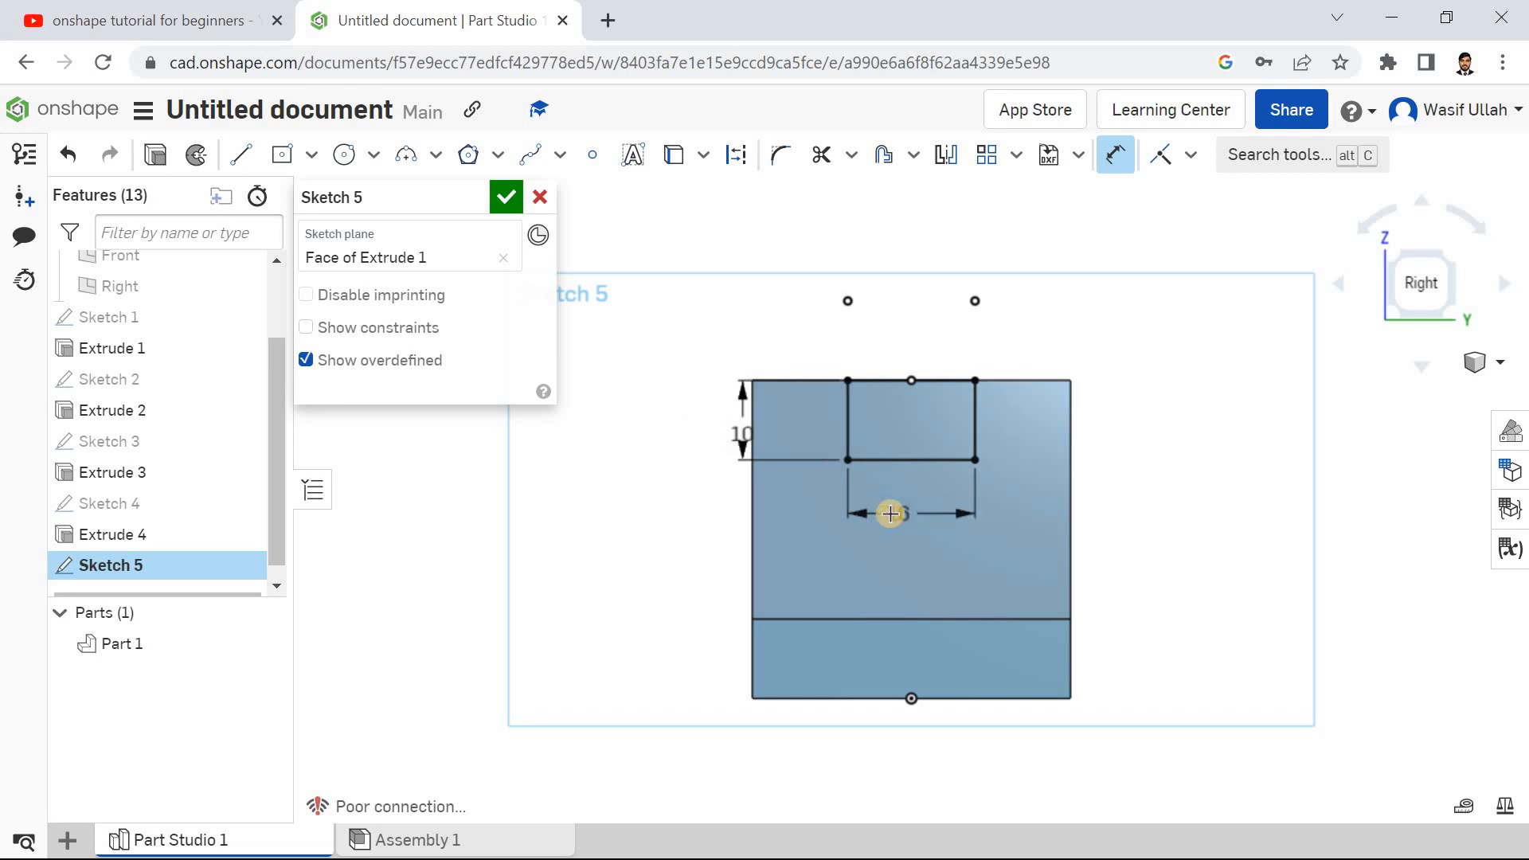
pyautogui.click(505, 201)
pyautogui.rightClick(492, 270)
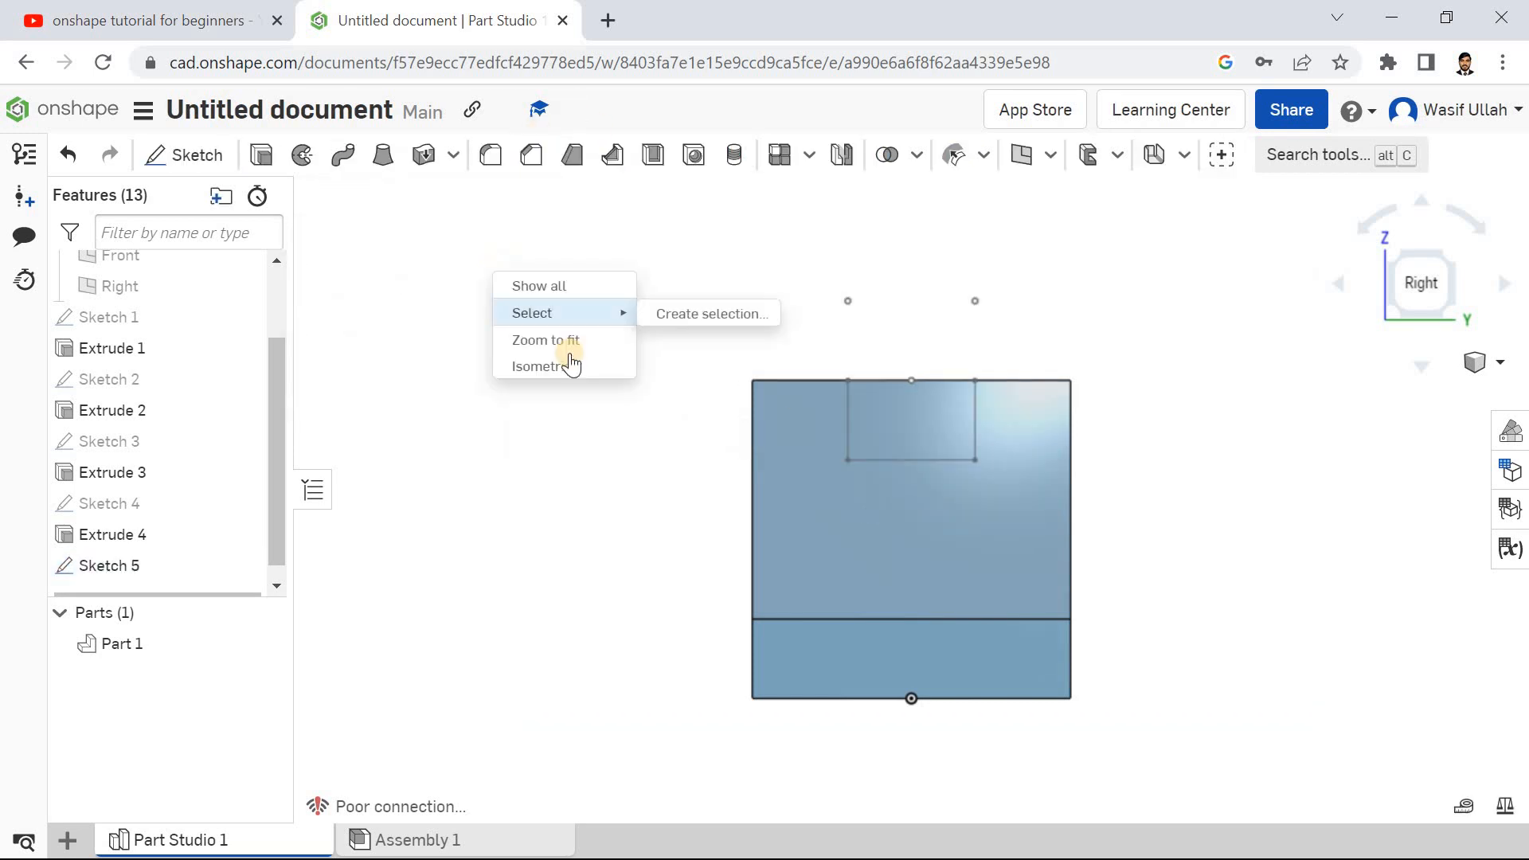
pyautogui.click(585, 355)
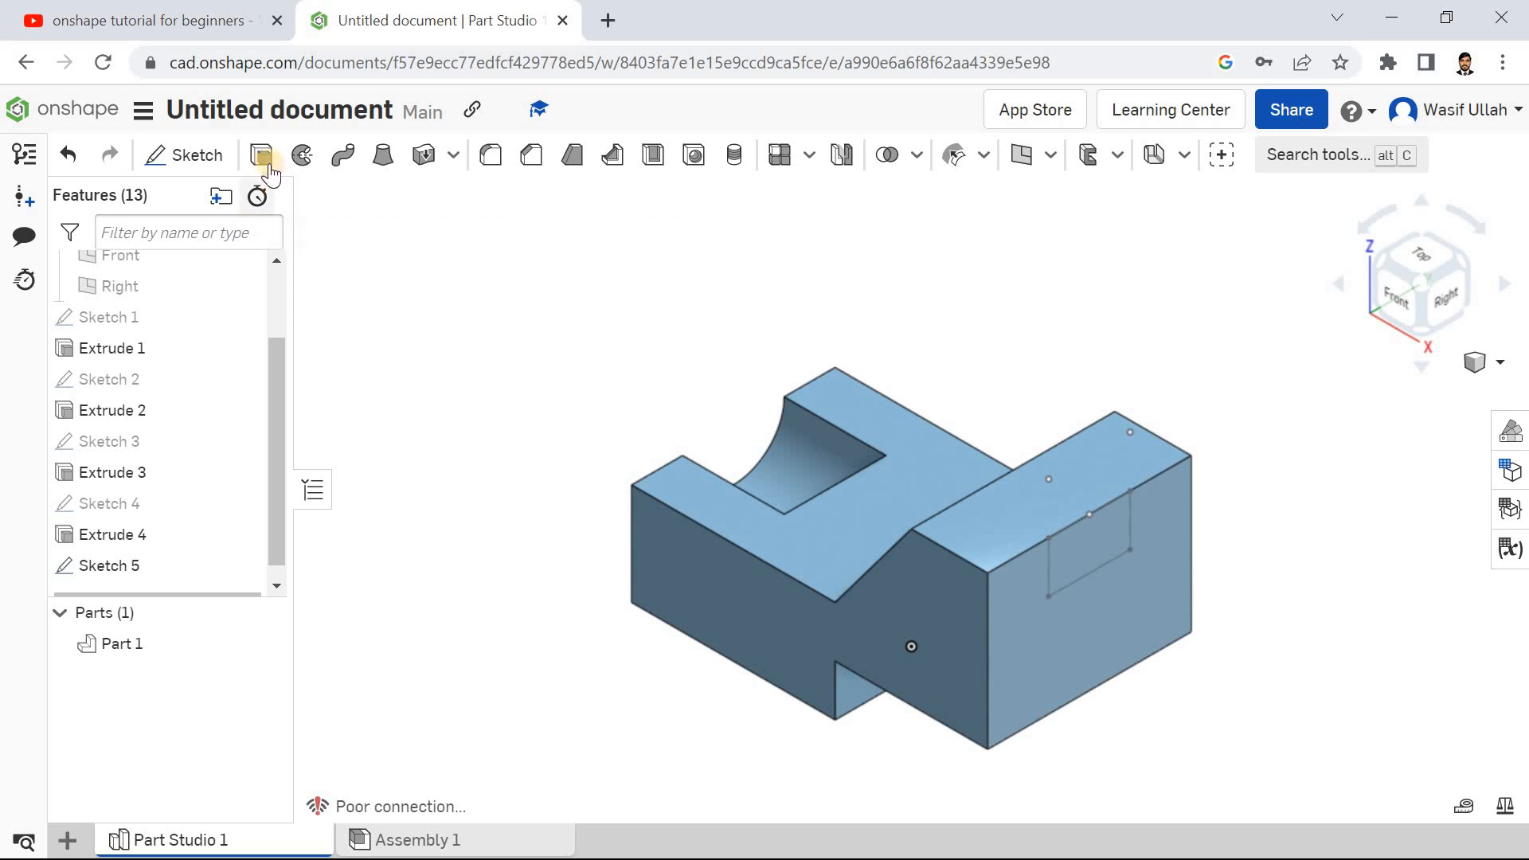
# Step: Extrude the slot profile as a Remove cut through all across the tall end's top, and return to the isometric view
pyautogui.hotkey('shift', 'e')
pyautogui.click(1088, 570)
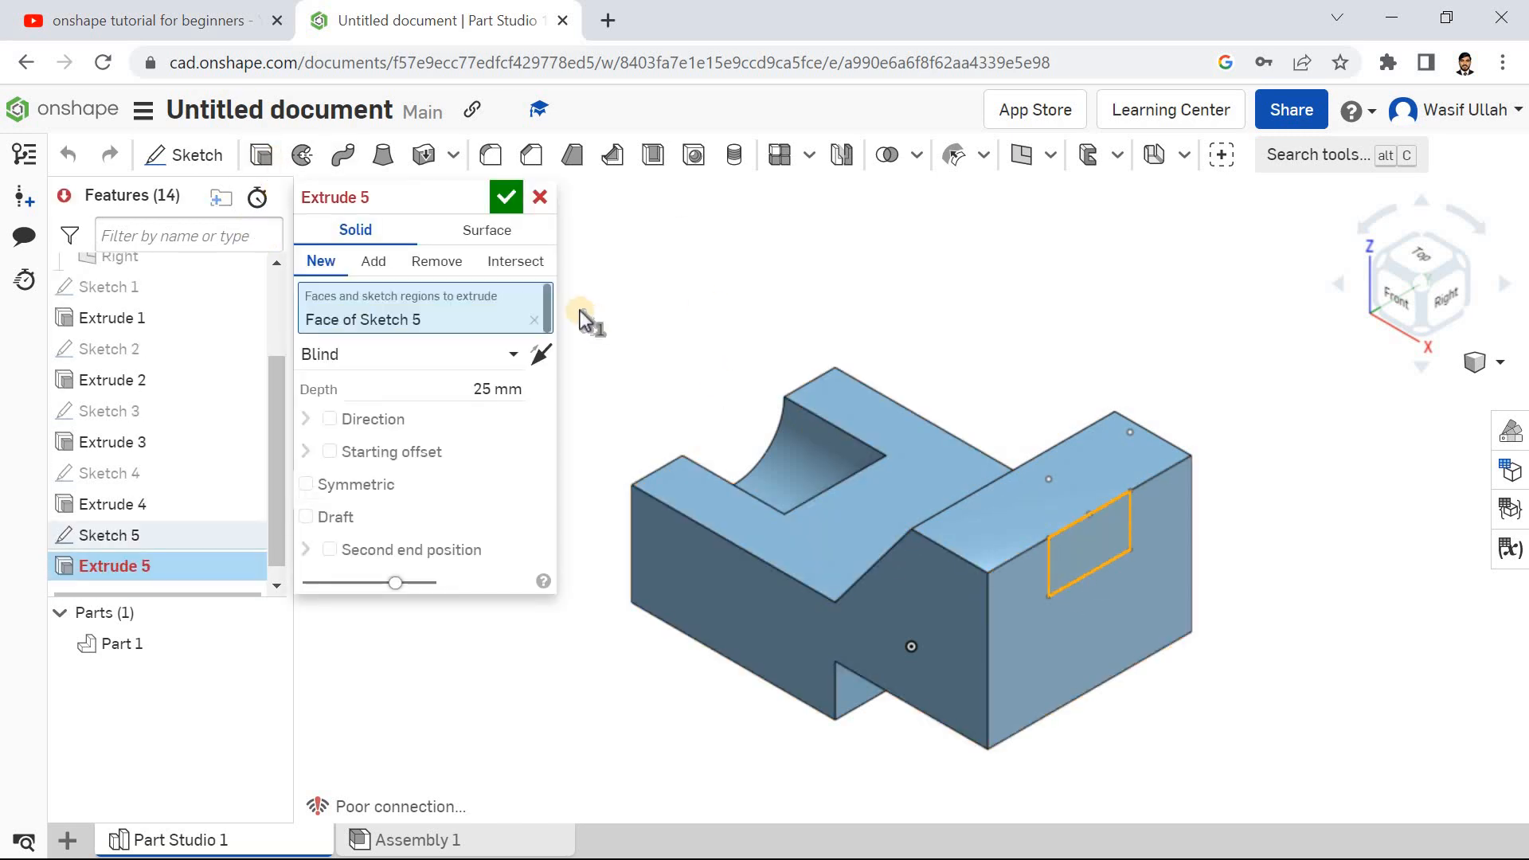
pyautogui.click(512, 362)
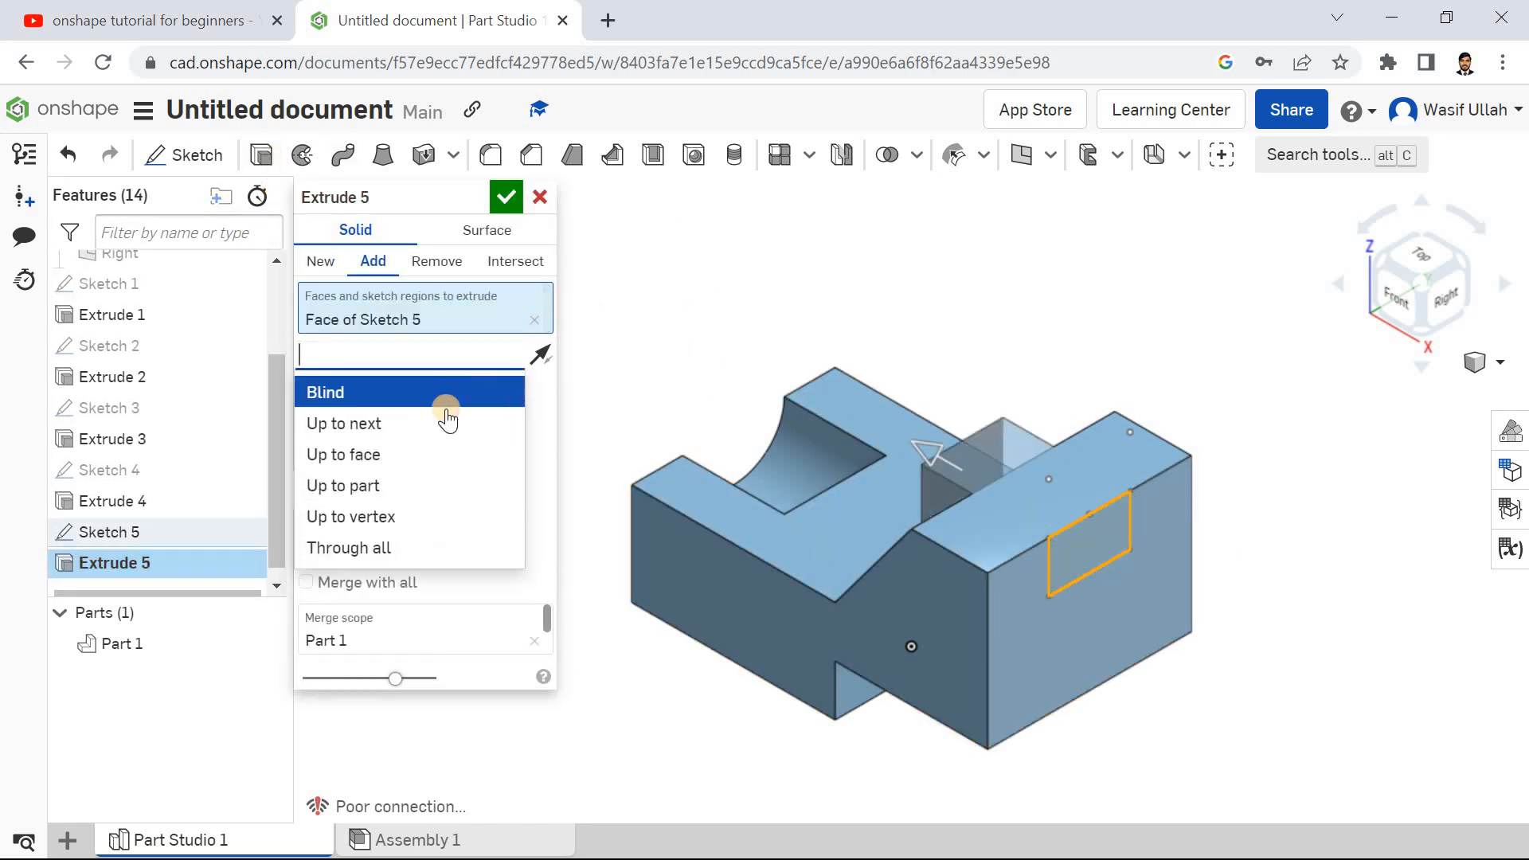
pyautogui.click(442, 548)
pyautogui.click(437, 263)
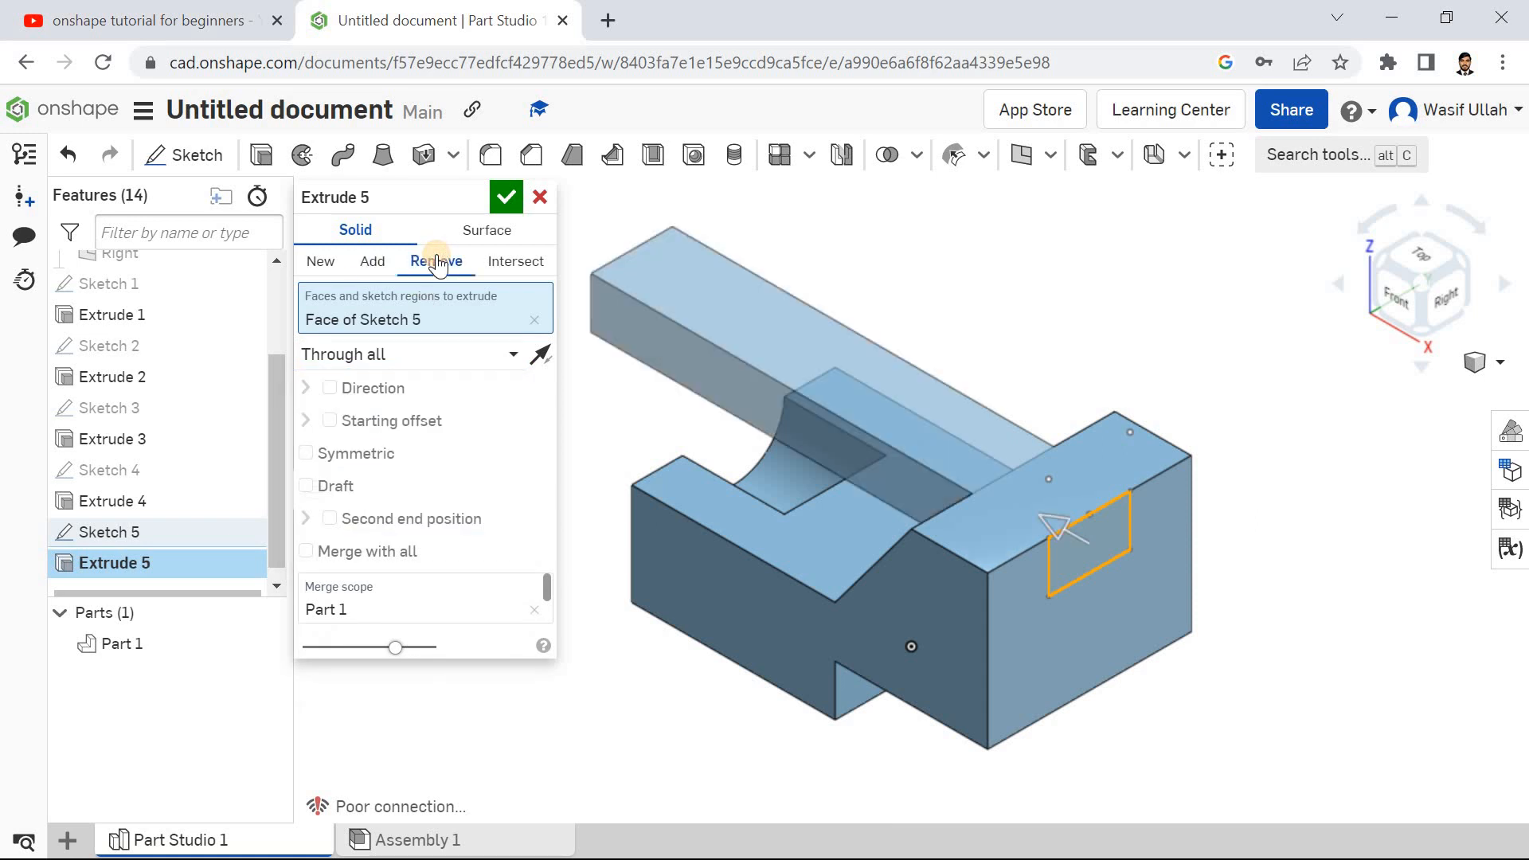
pyautogui.click(505, 205)
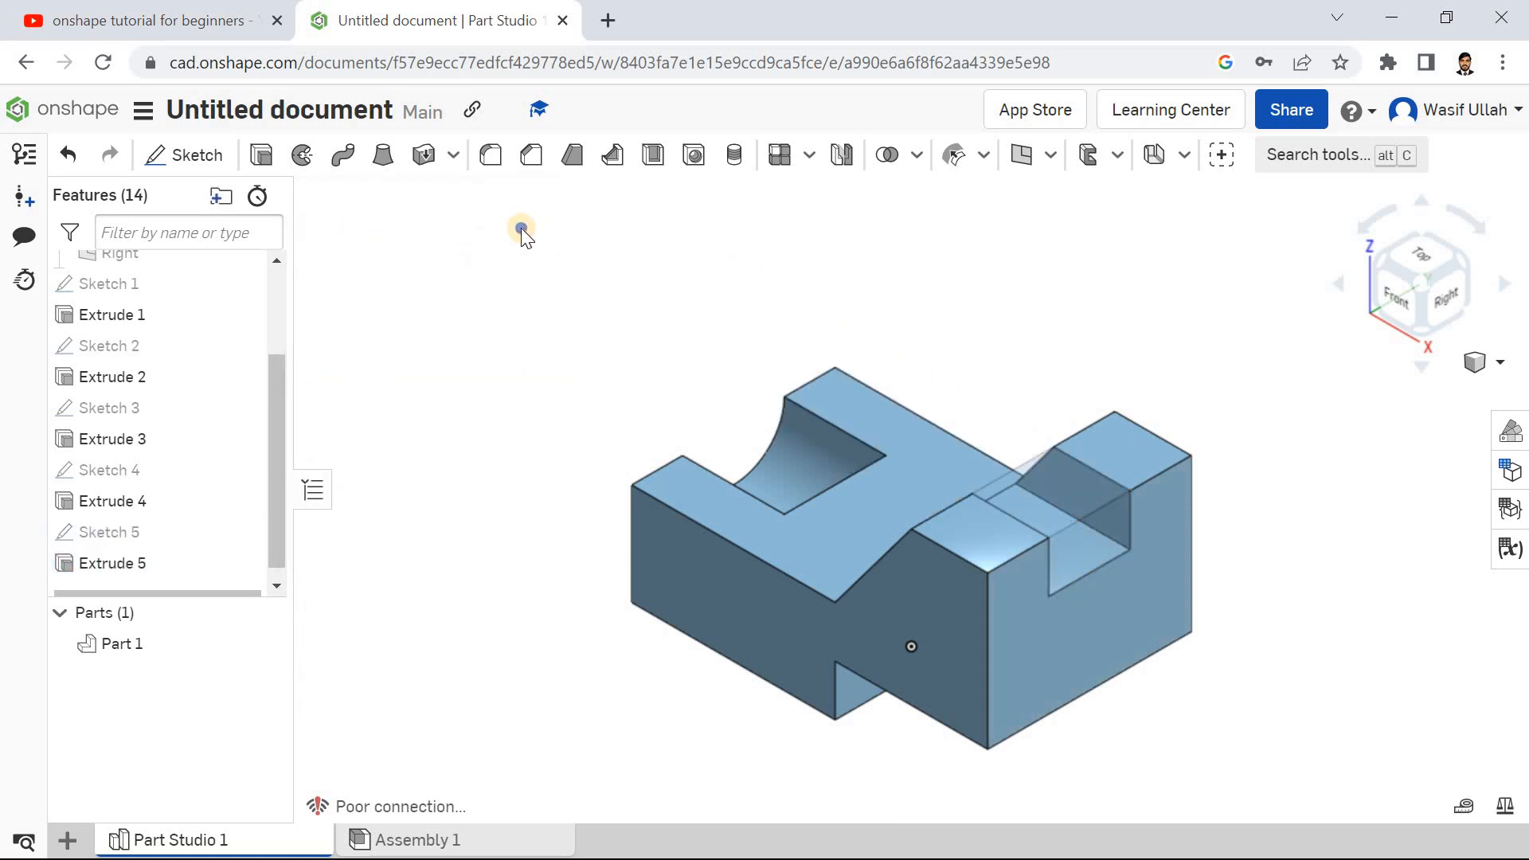
pyautogui.rightClick(522, 231)
pyautogui.click(574, 328)
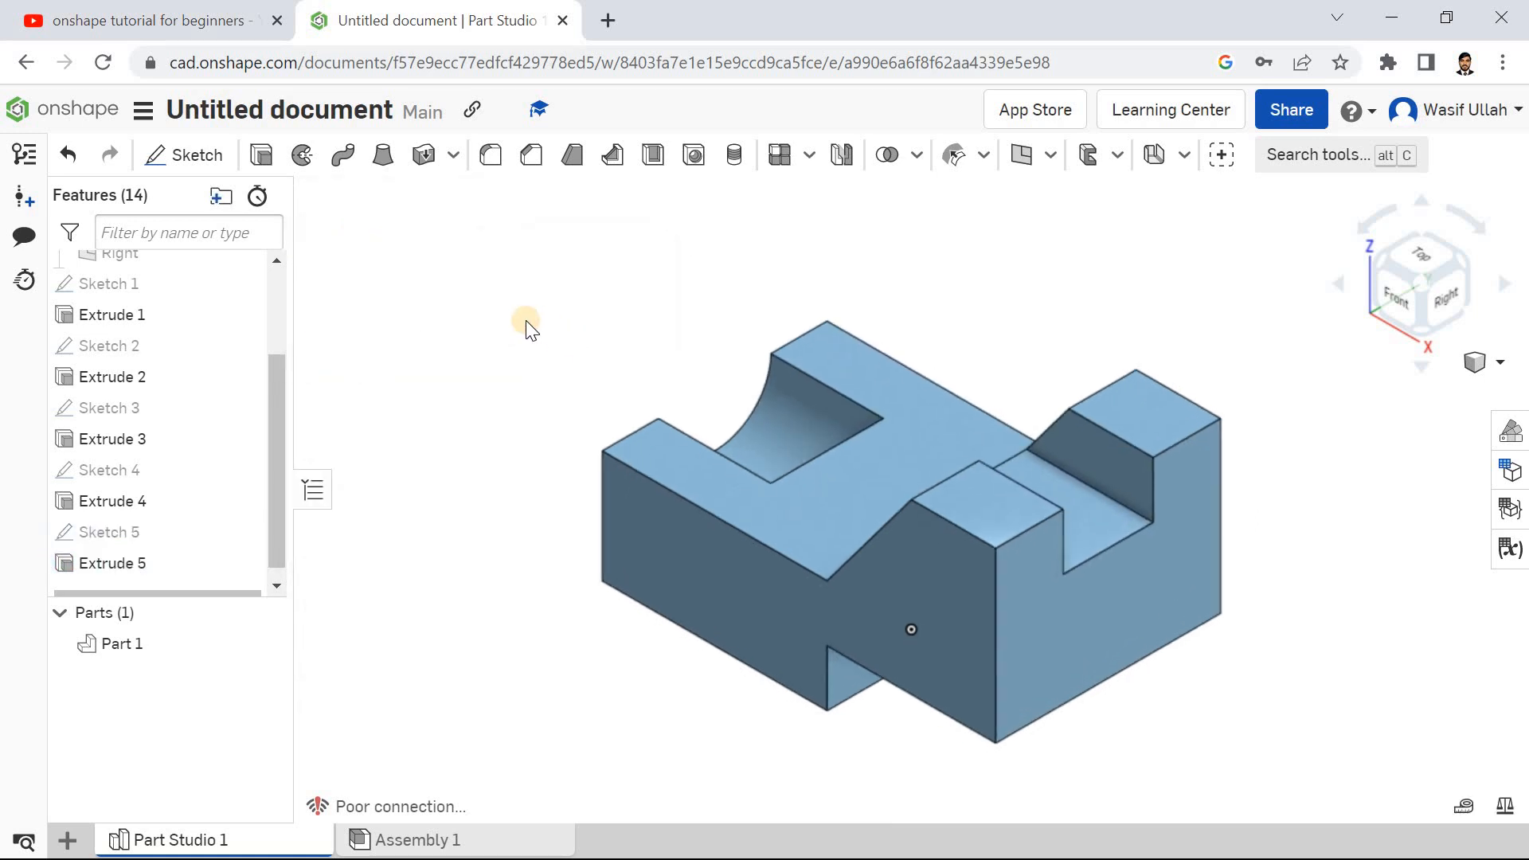
pyautogui.moveTo(534, 275); pyautogui.dragTo(511, 337)
pyautogui.click(1500, 363)
pyautogui.click(848, 274)
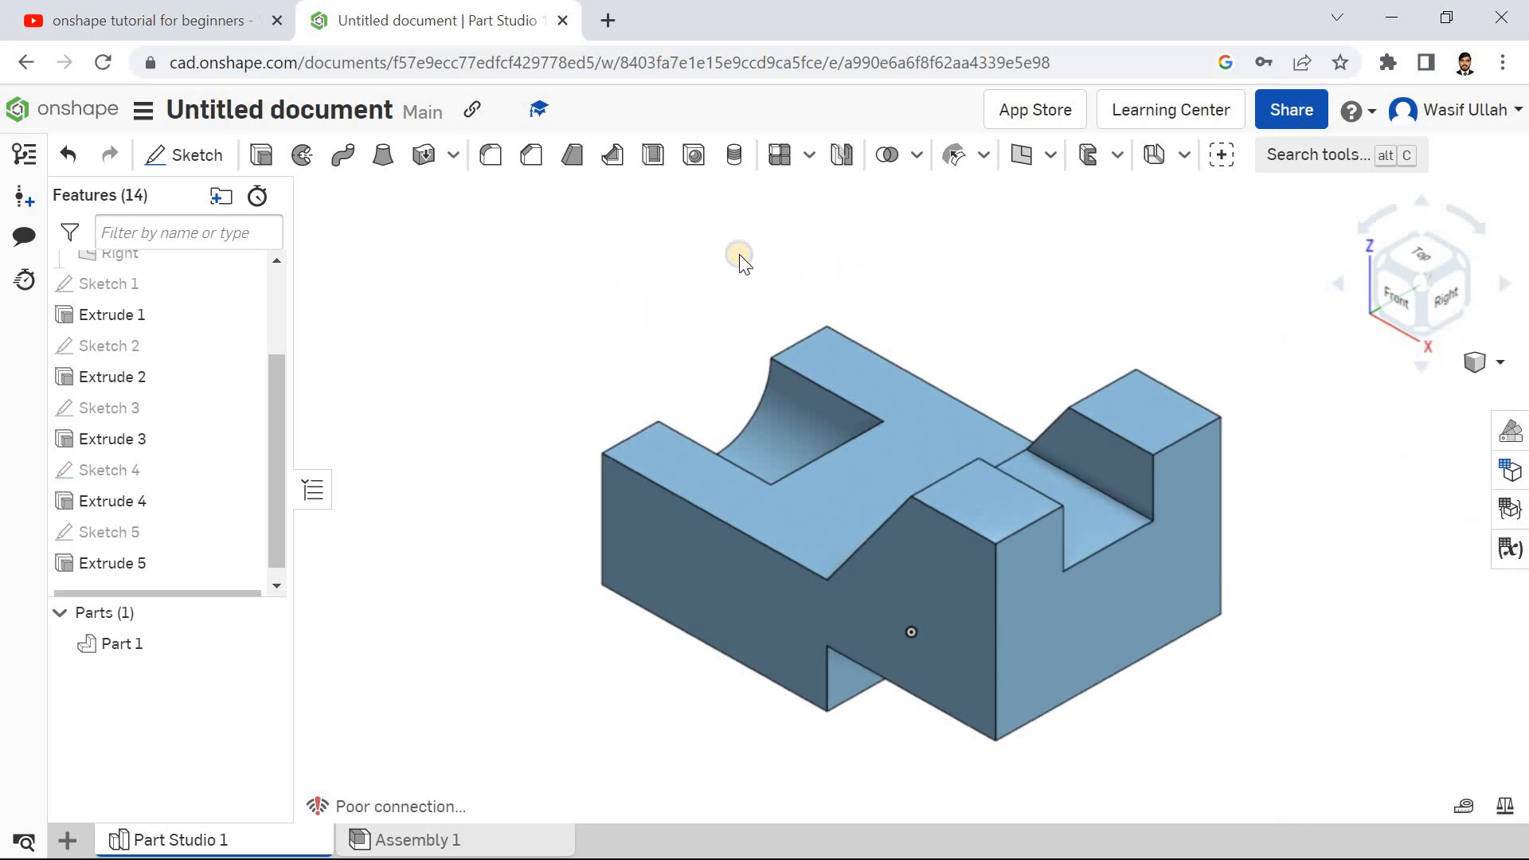